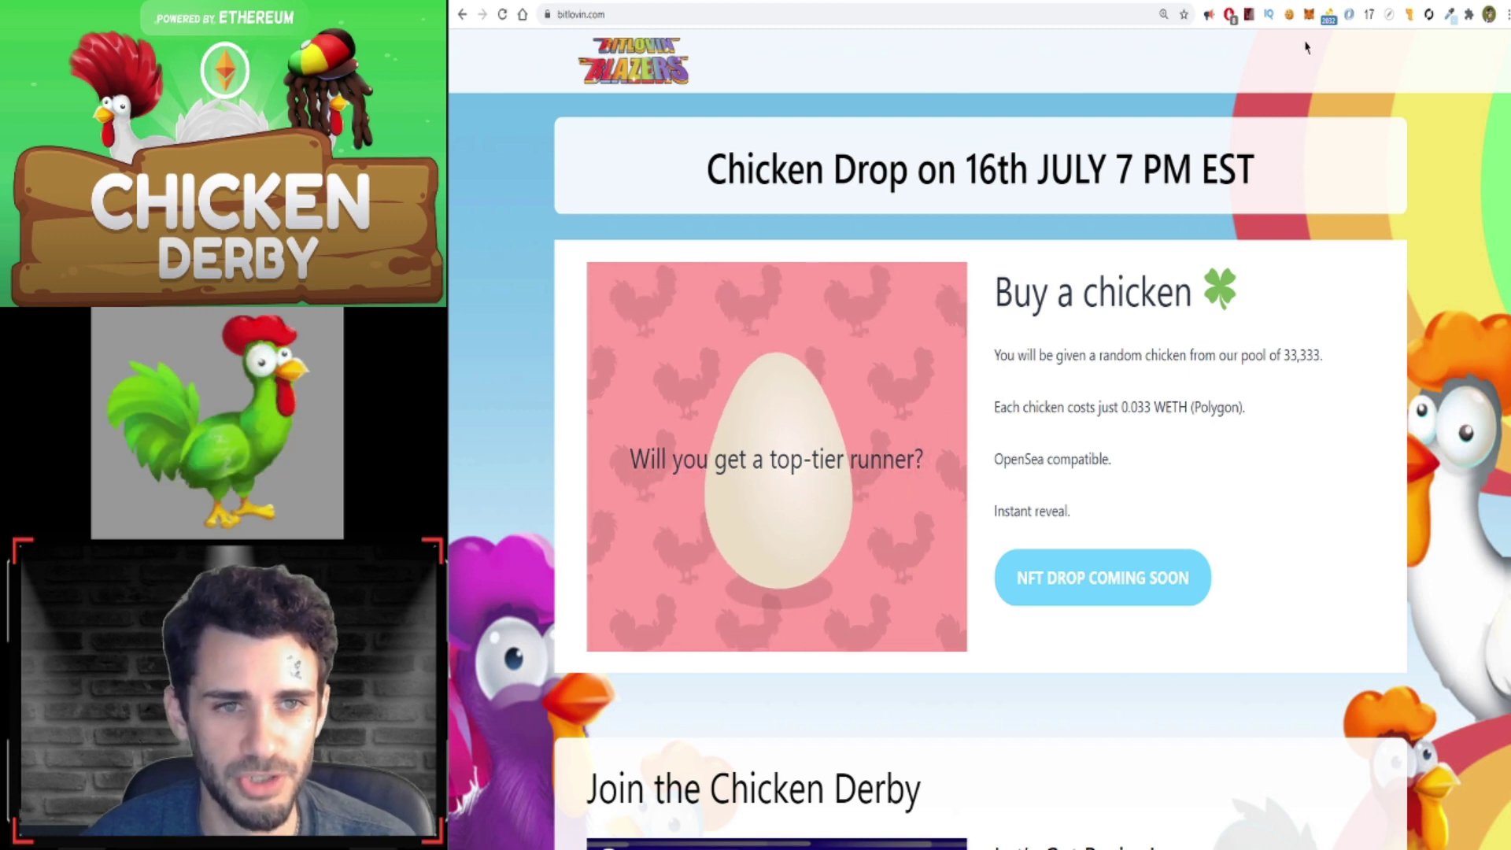
- Check the wallet's 1.051 ETH balance and network list, staying on Ethereum Mainnet
click(1308, 16)
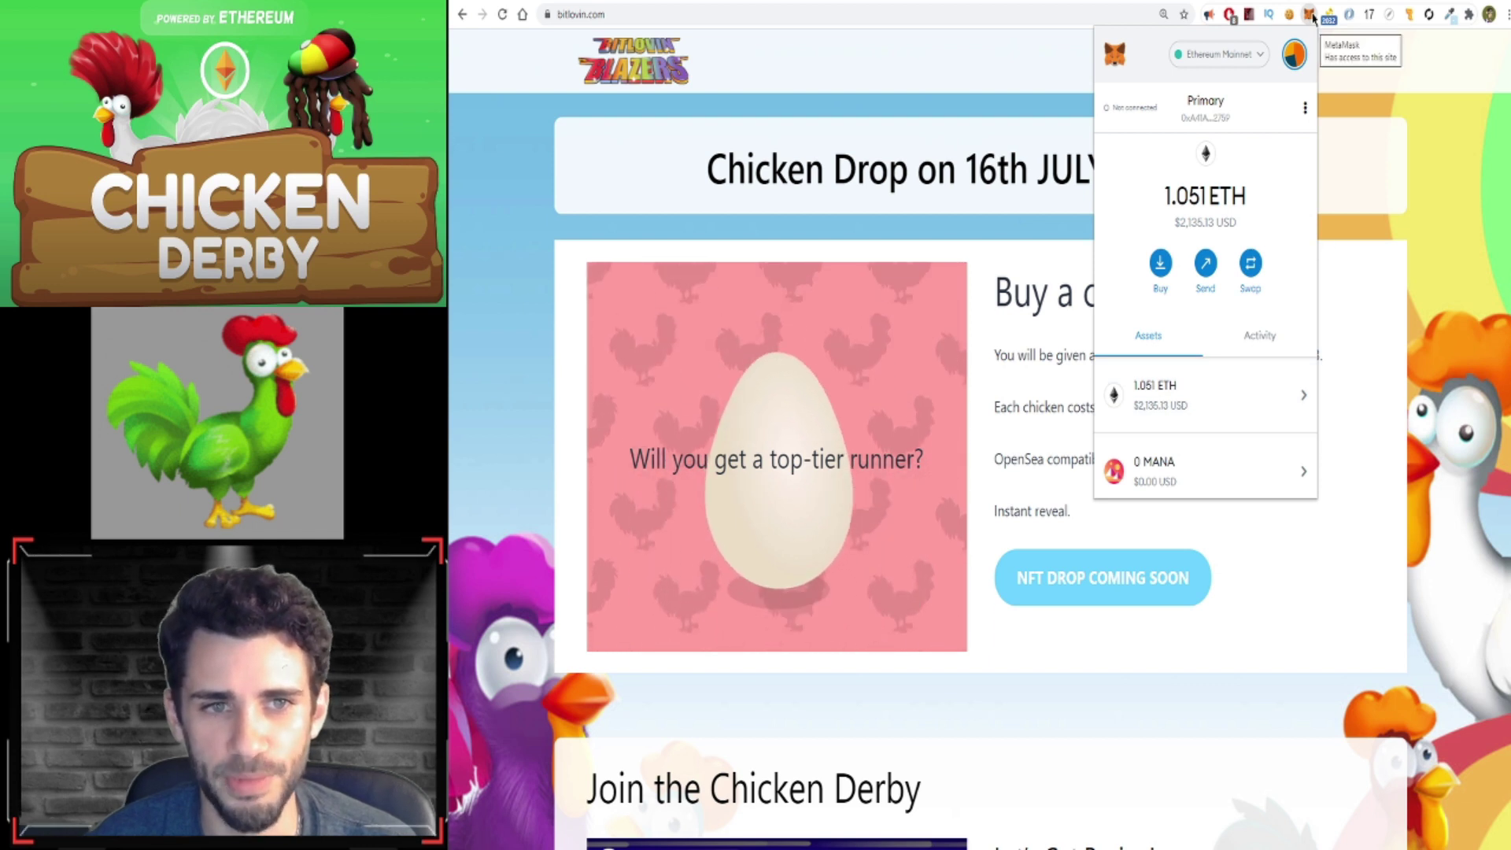
click(1010, 117)
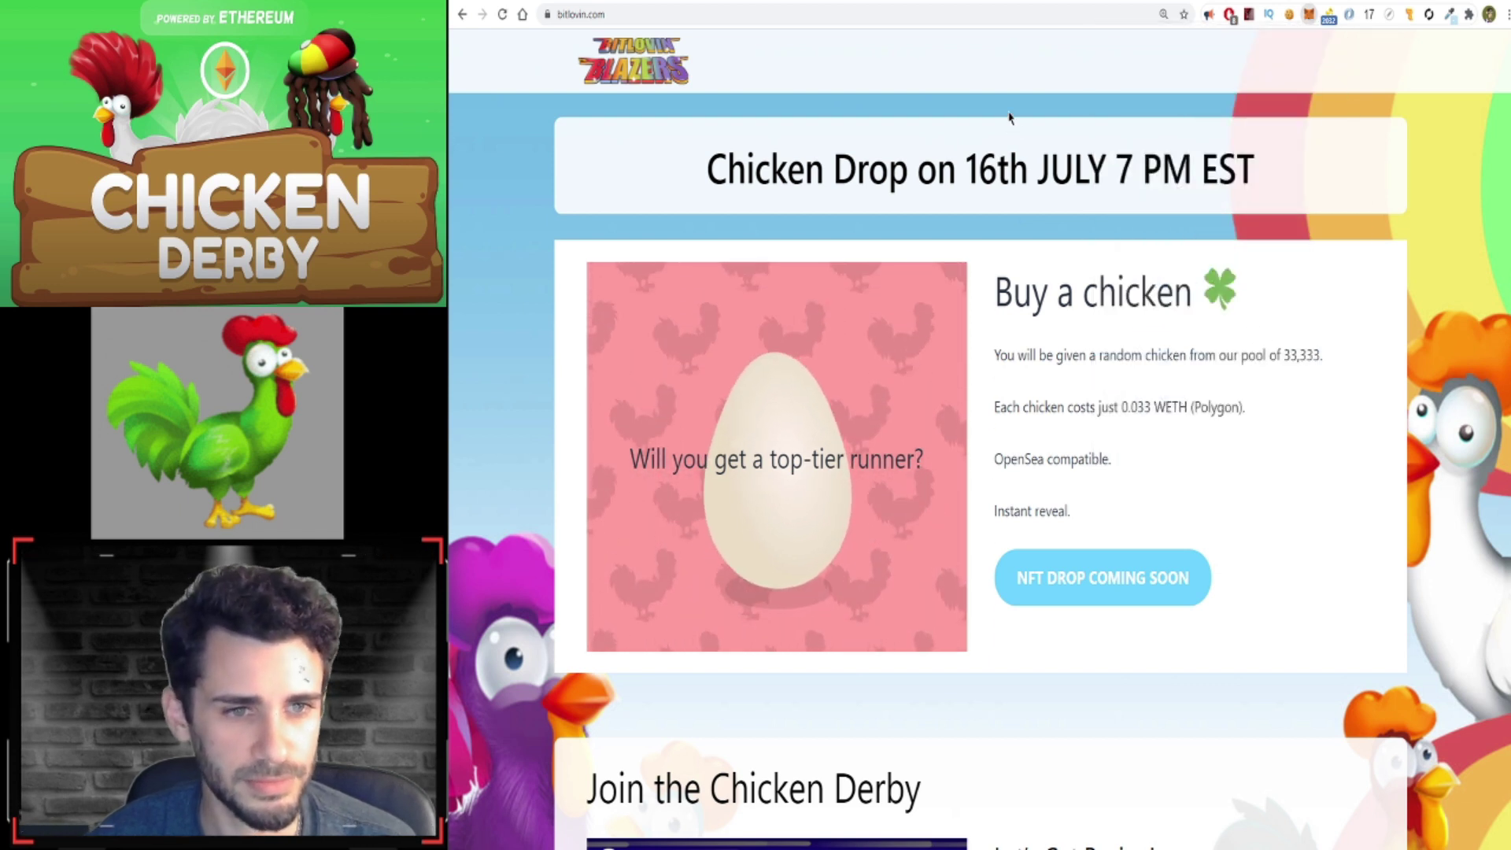
click(1309, 14)
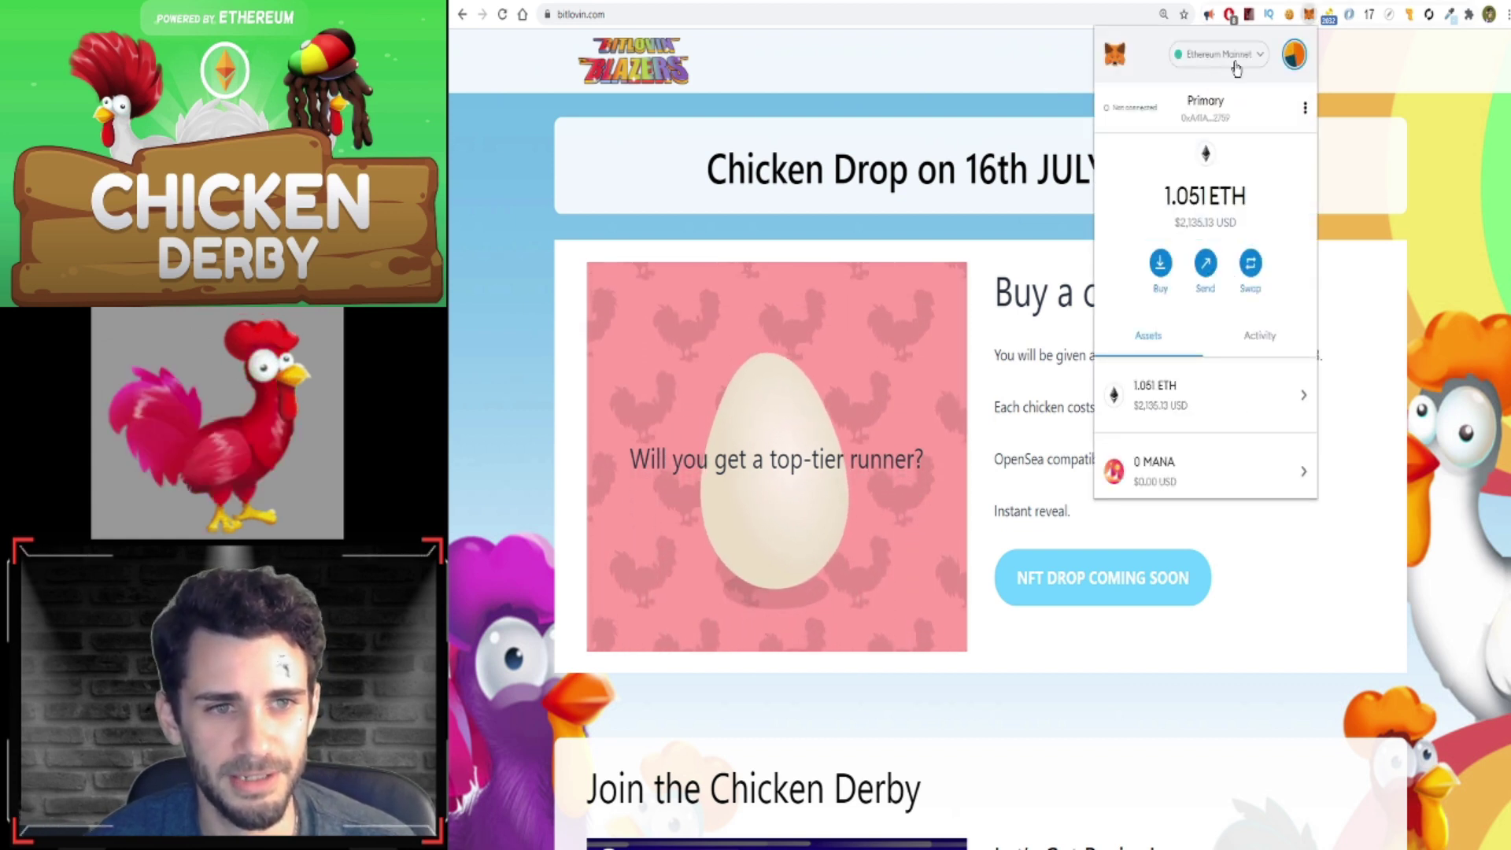
click(1224, 57)
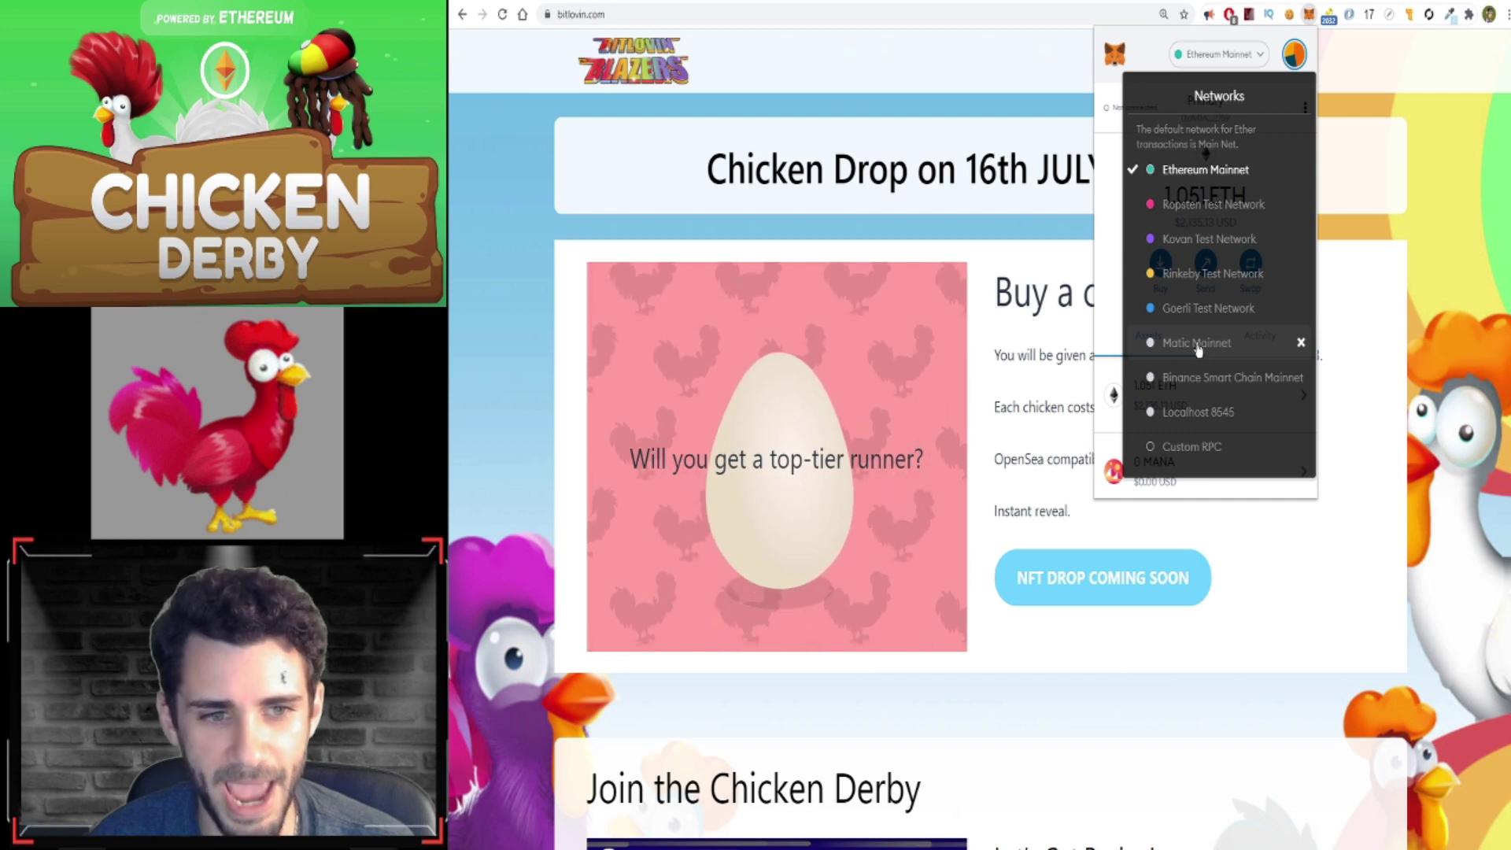
click(1080, 31)
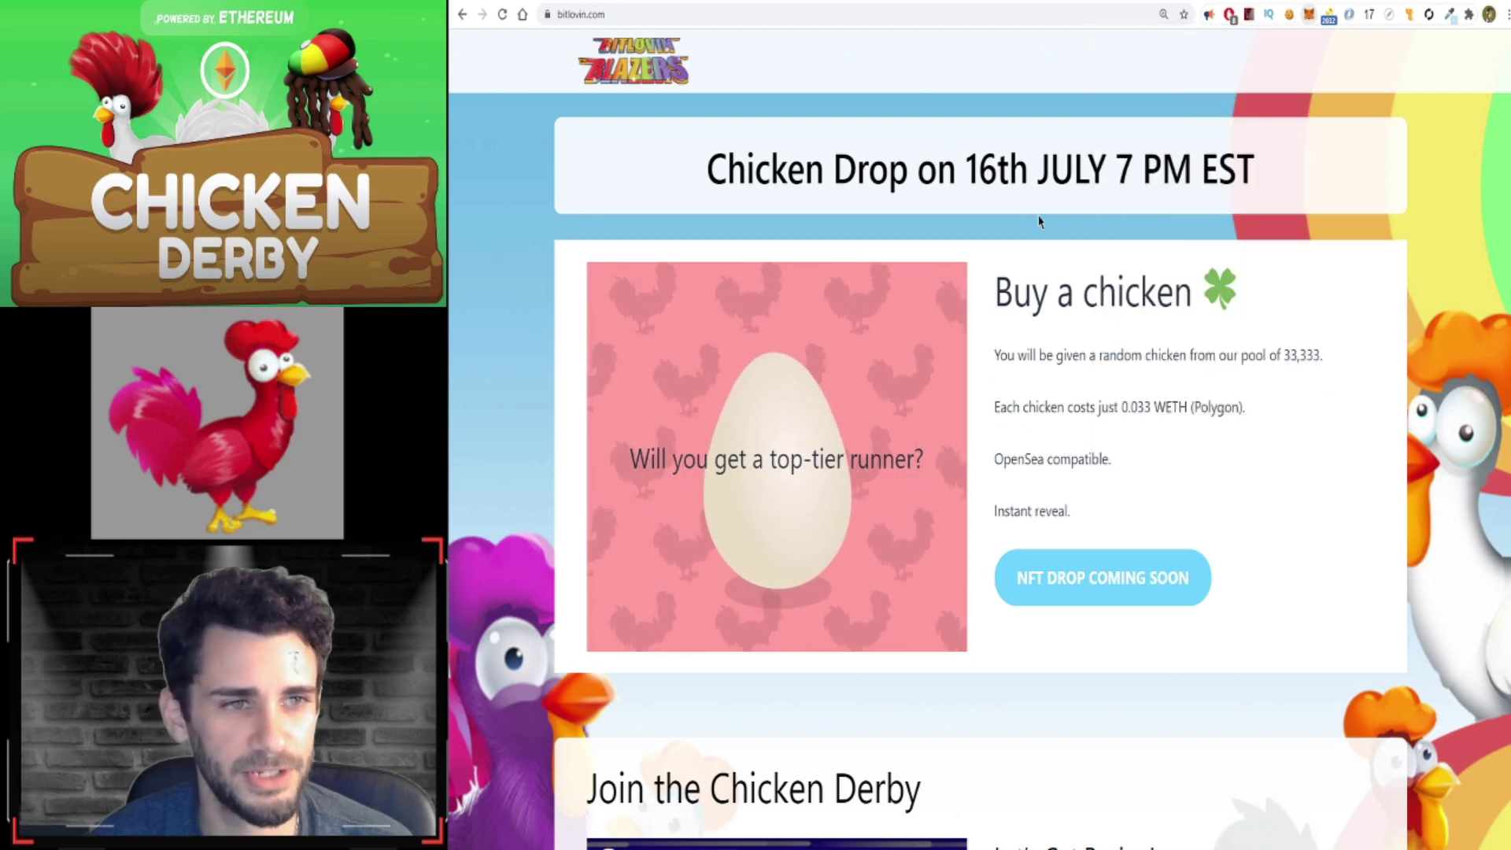
- Bring up the guide's Matic Mainnet network form and reopen MetaMask's network list
click(1051, 3)
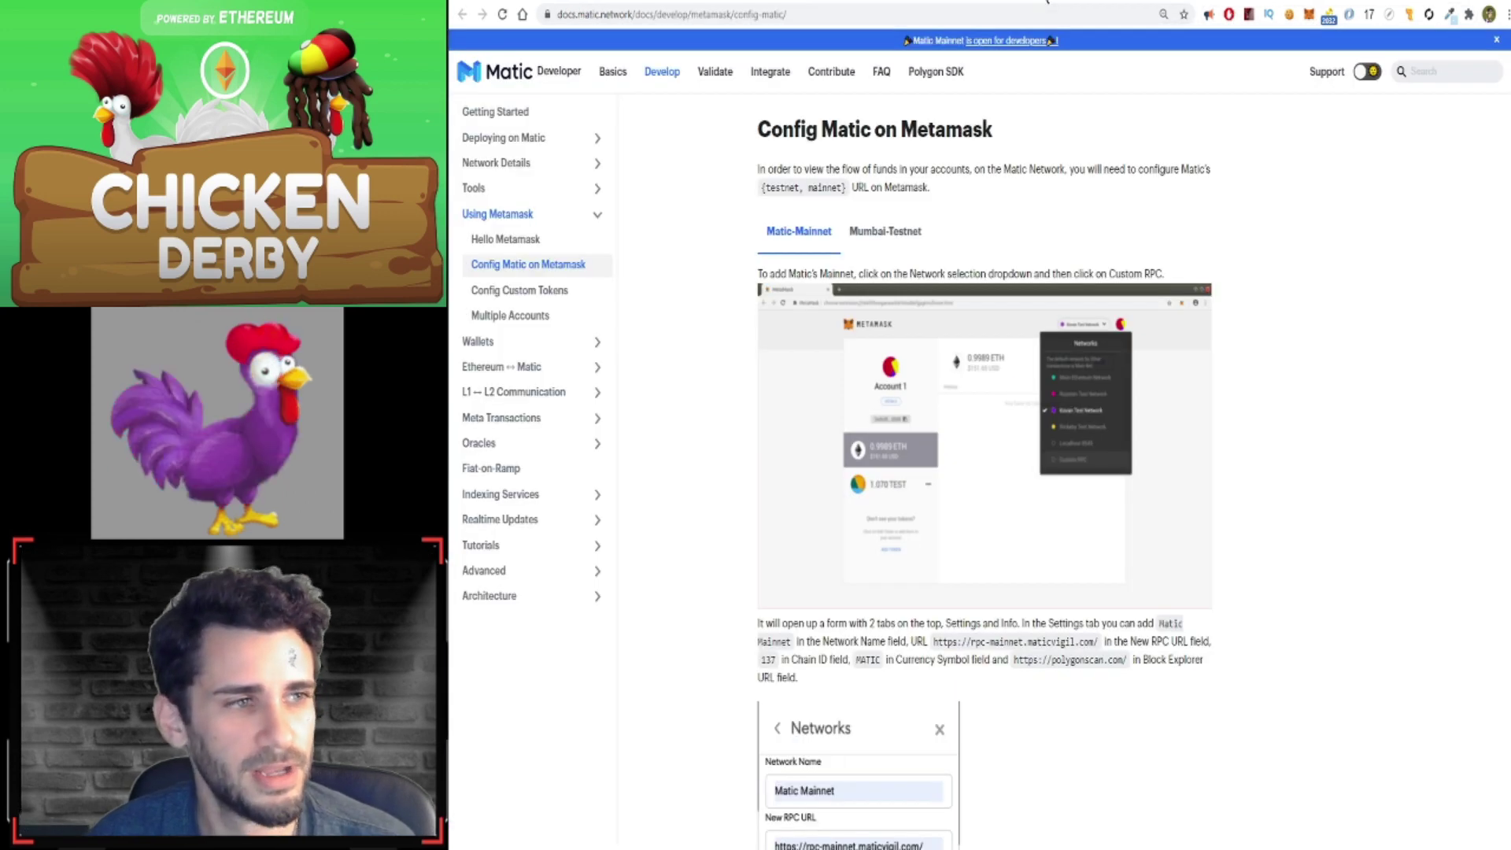
click(842, 20)
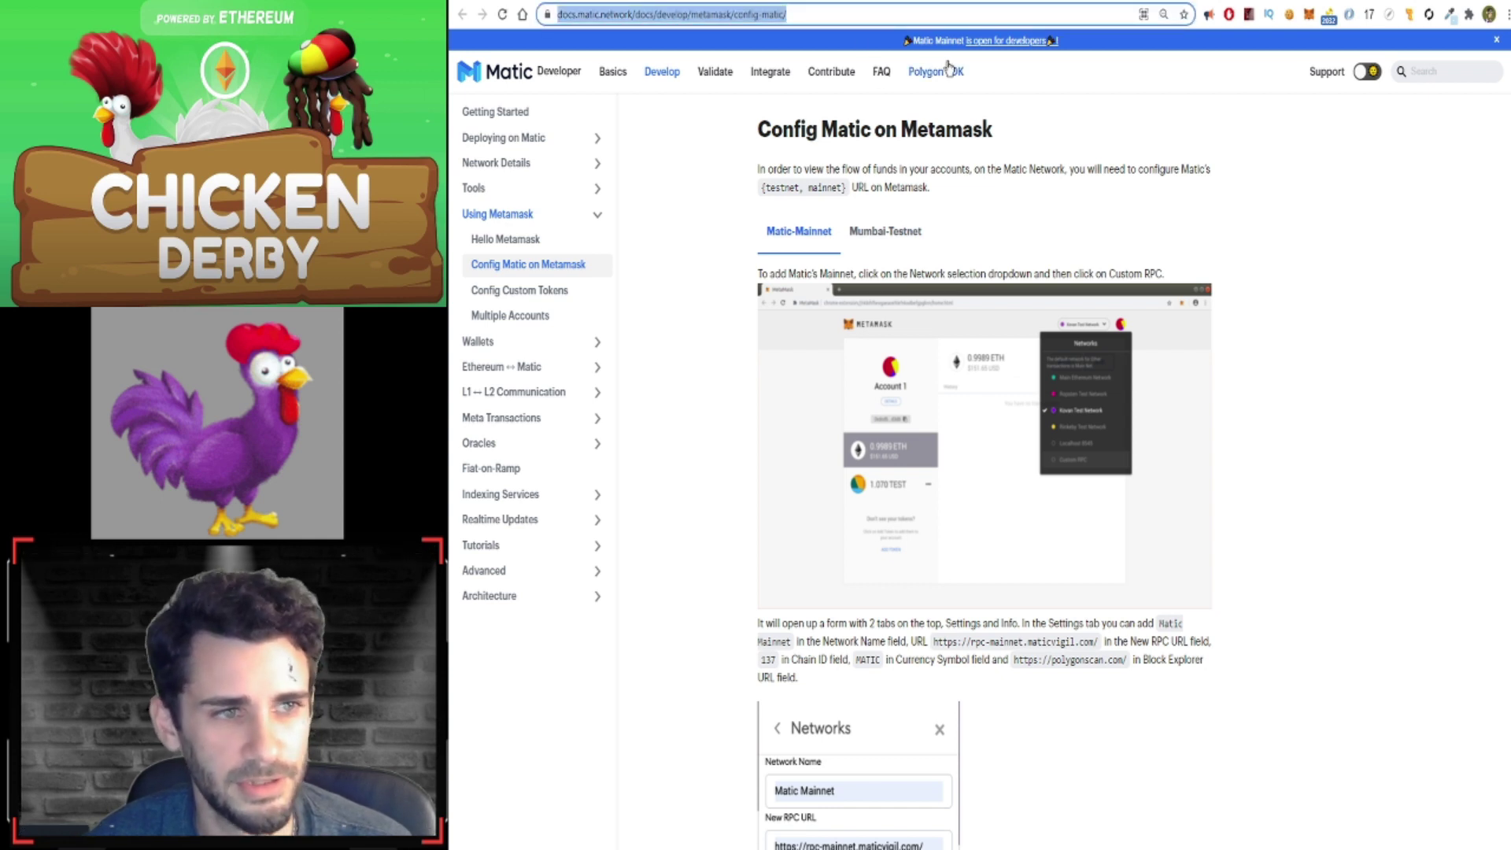
click(688, 199)
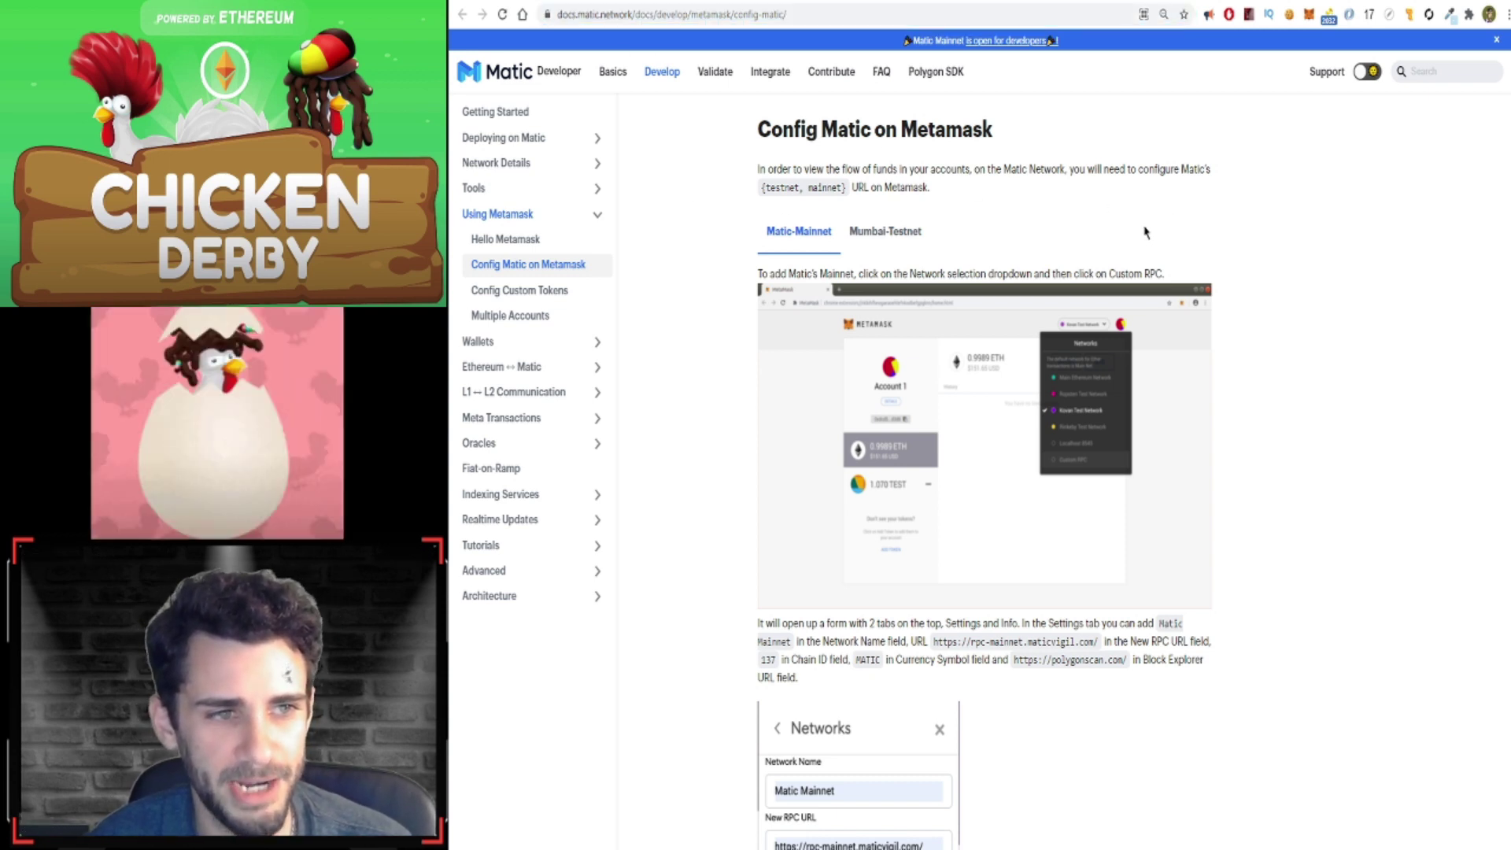
scroll(1159, 289, down, 3)
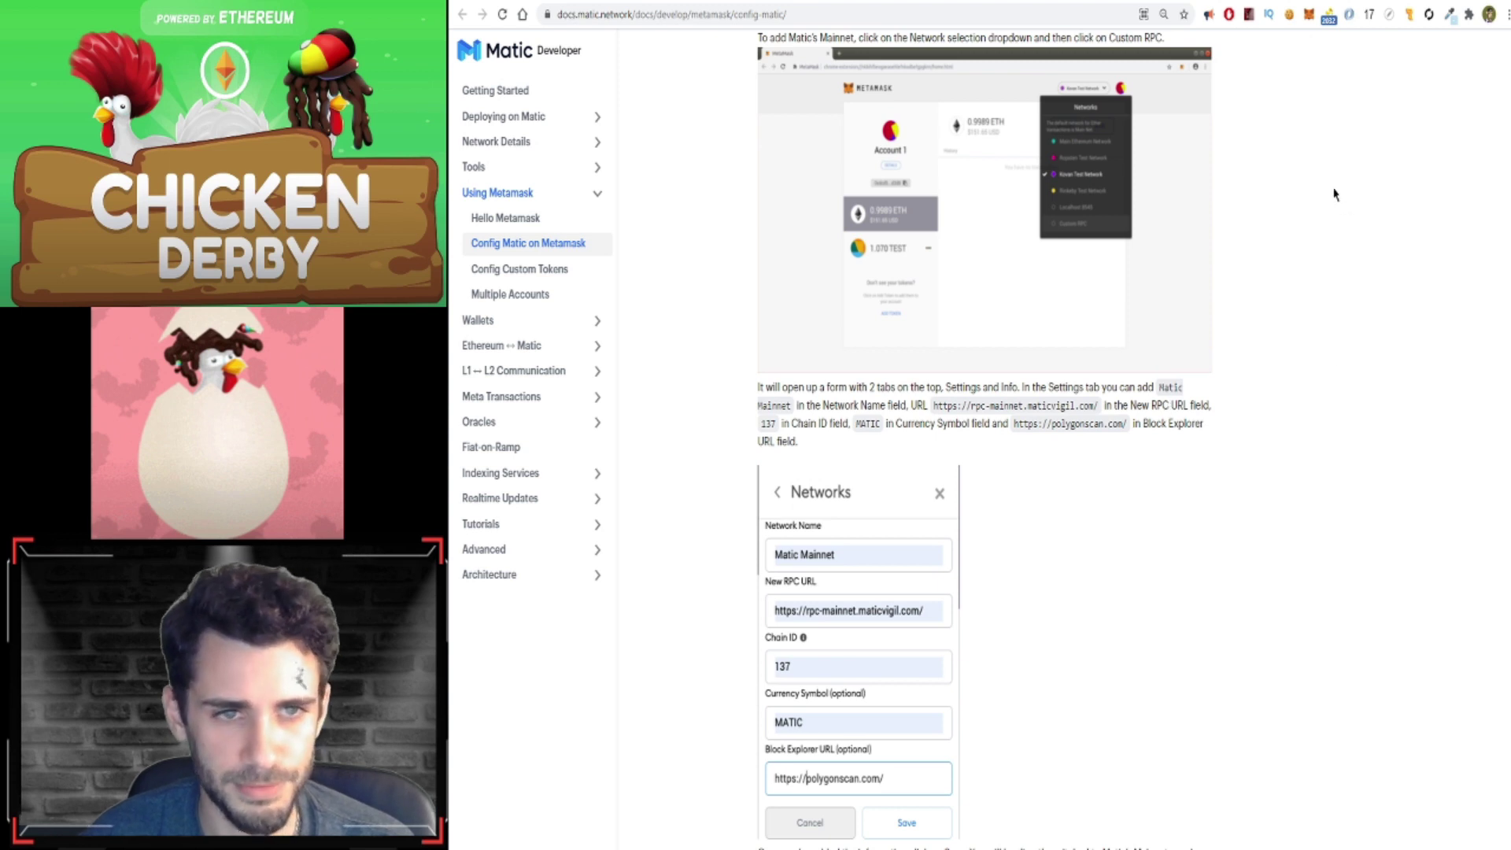
click(1308, 14)
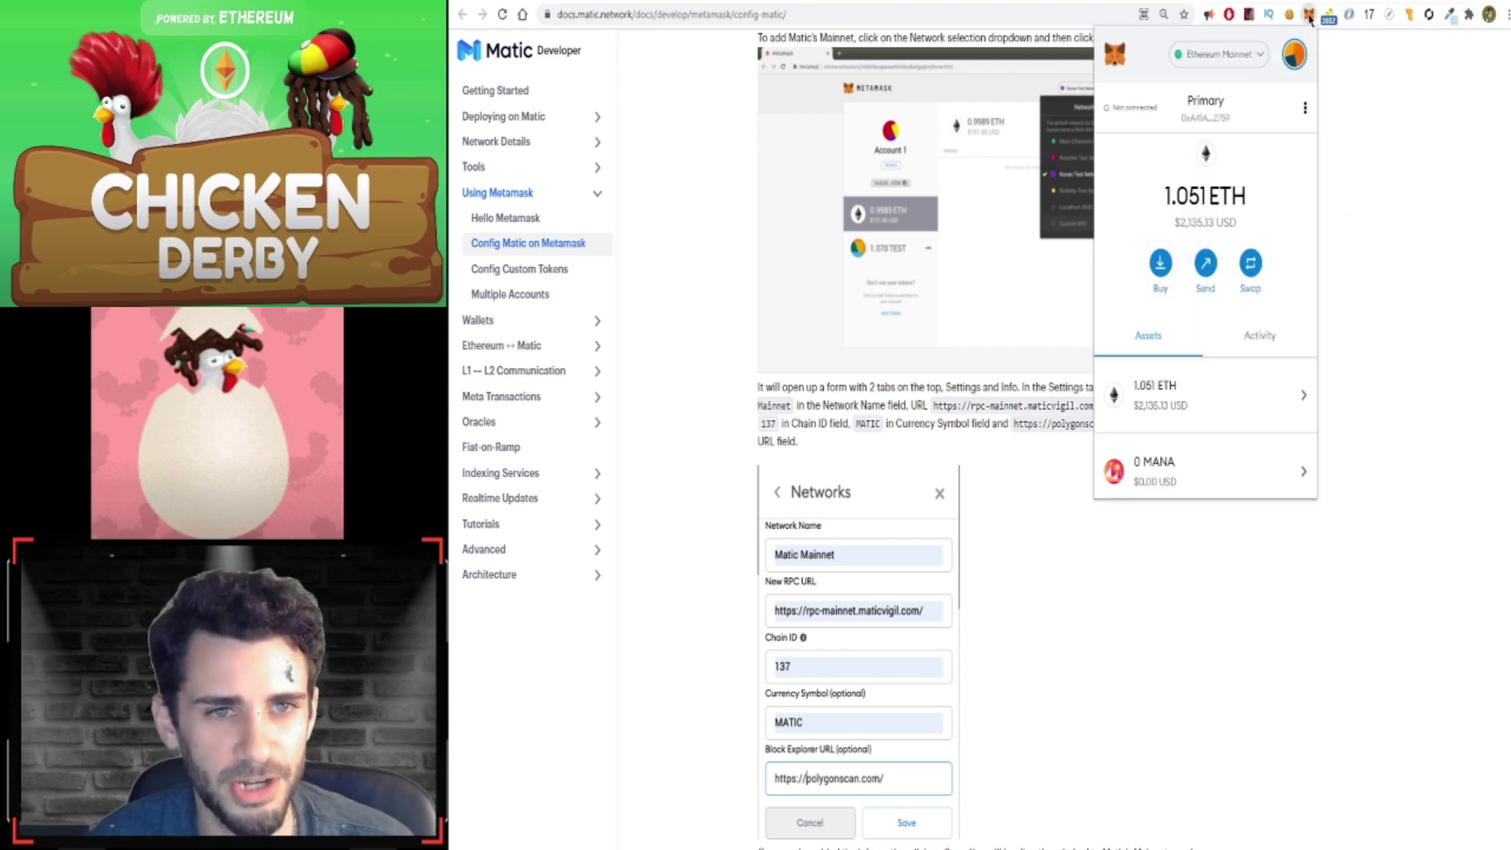
click(1215, 55)
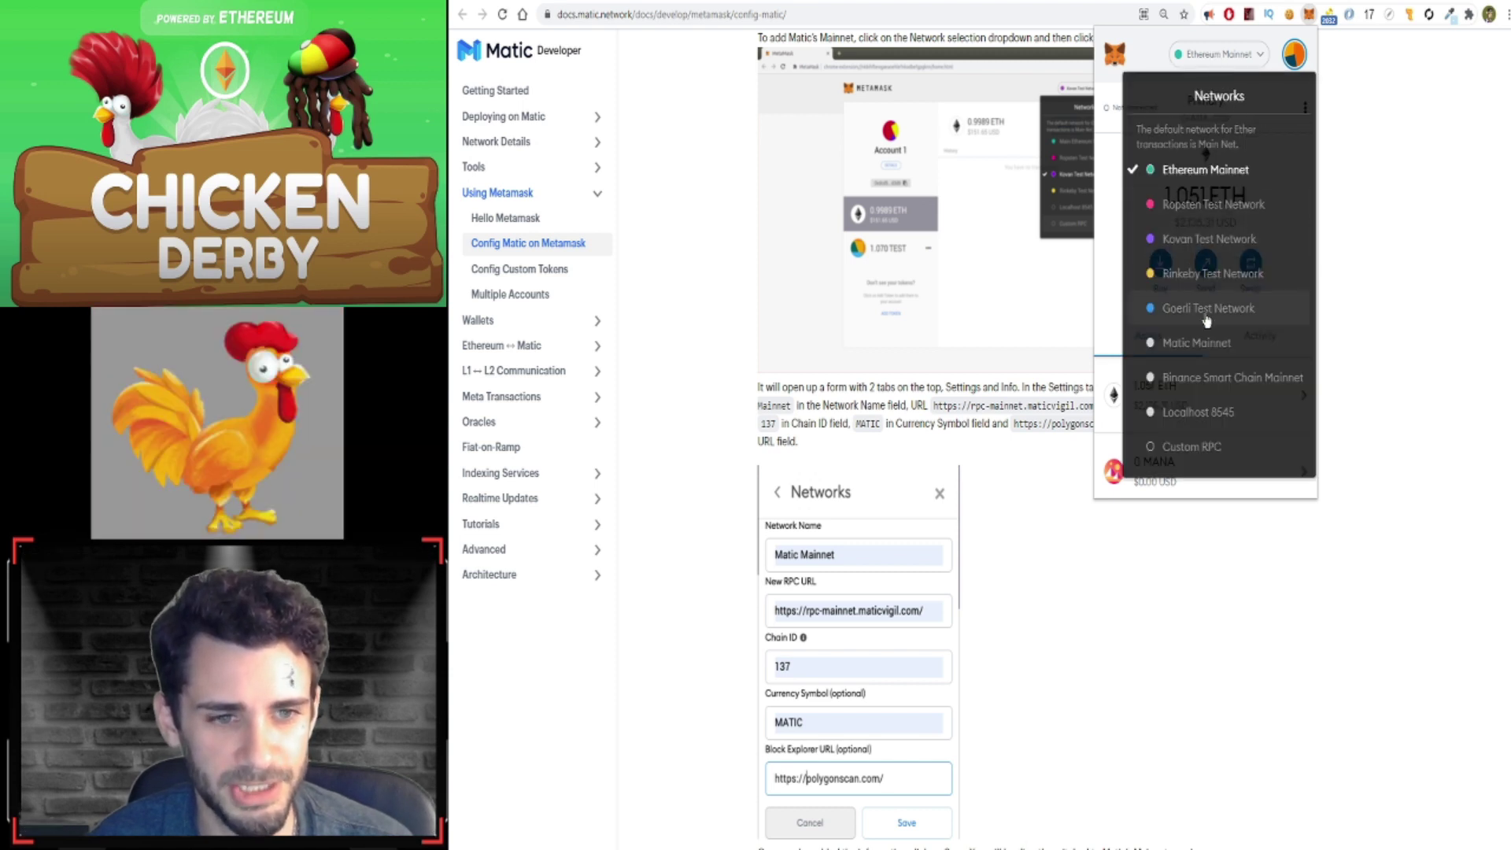
- Start a custom network named Matic Mainnet with the maticvigil RPC URL and chain ID 137
click(1209, 454)
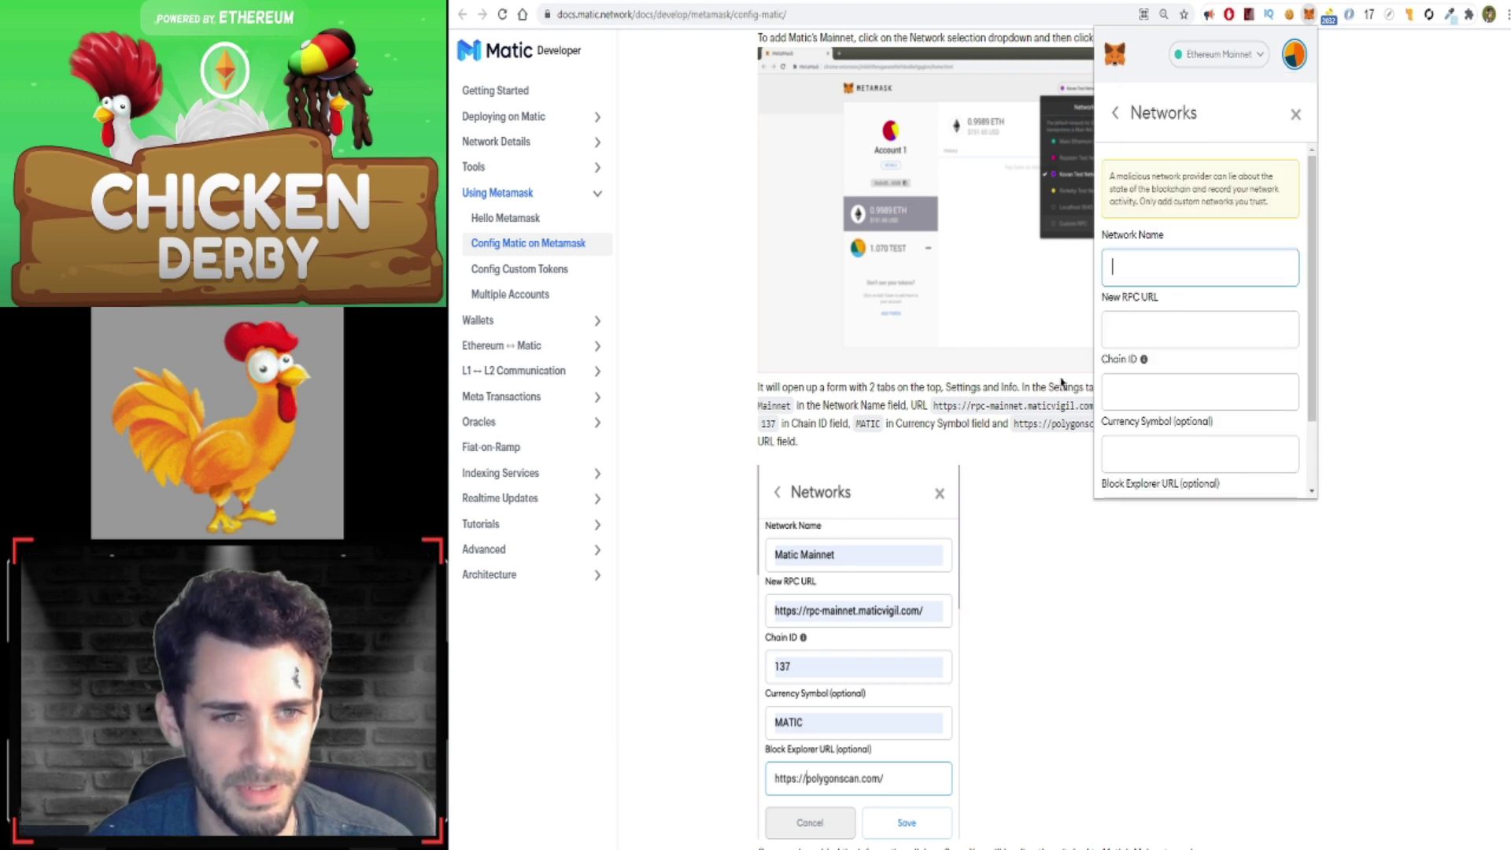
mouse_move(858, 655)
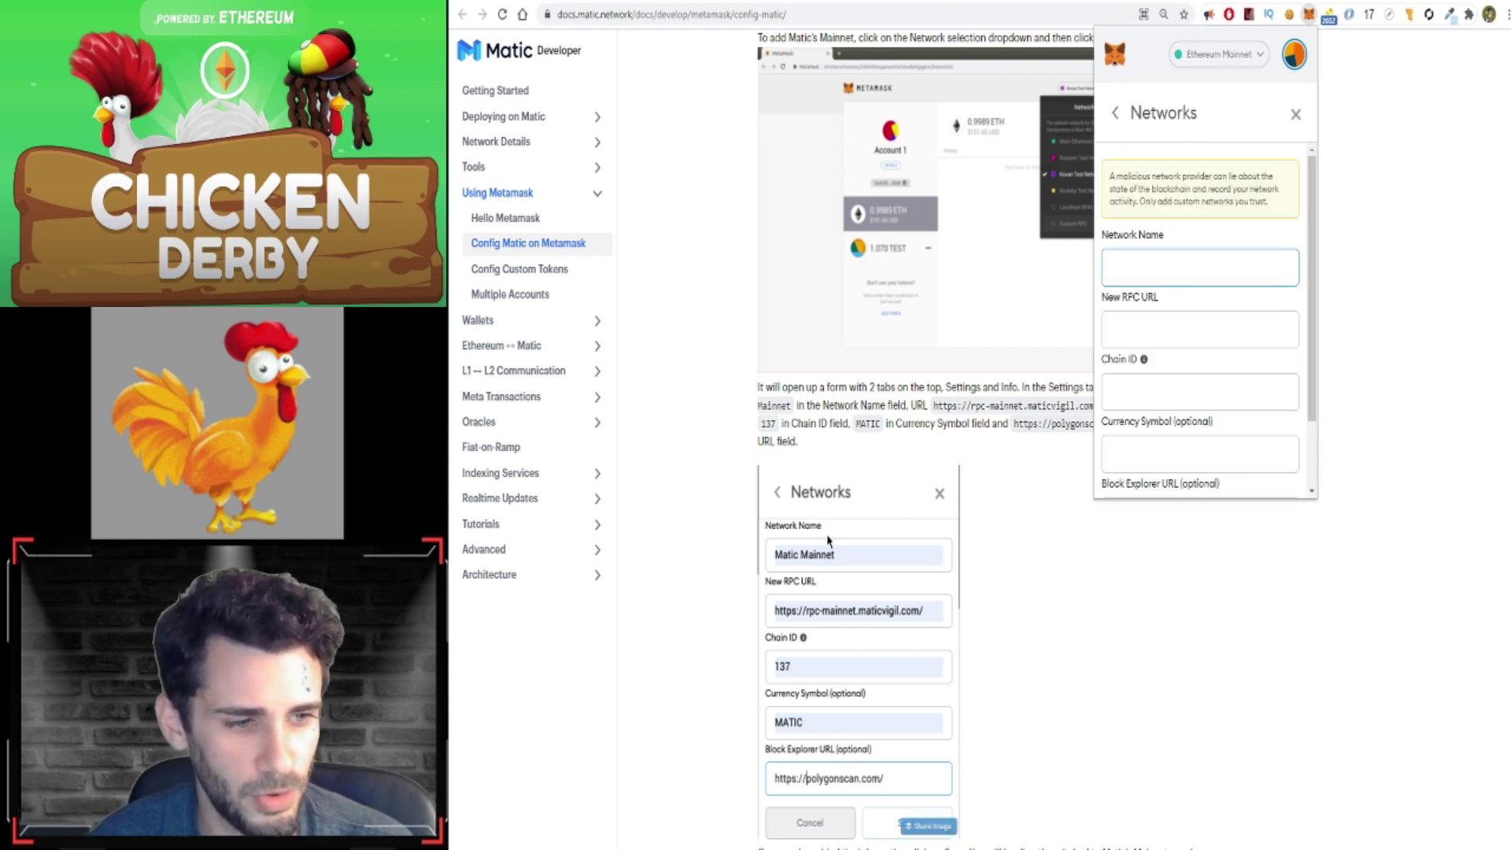
click(1127, 276)
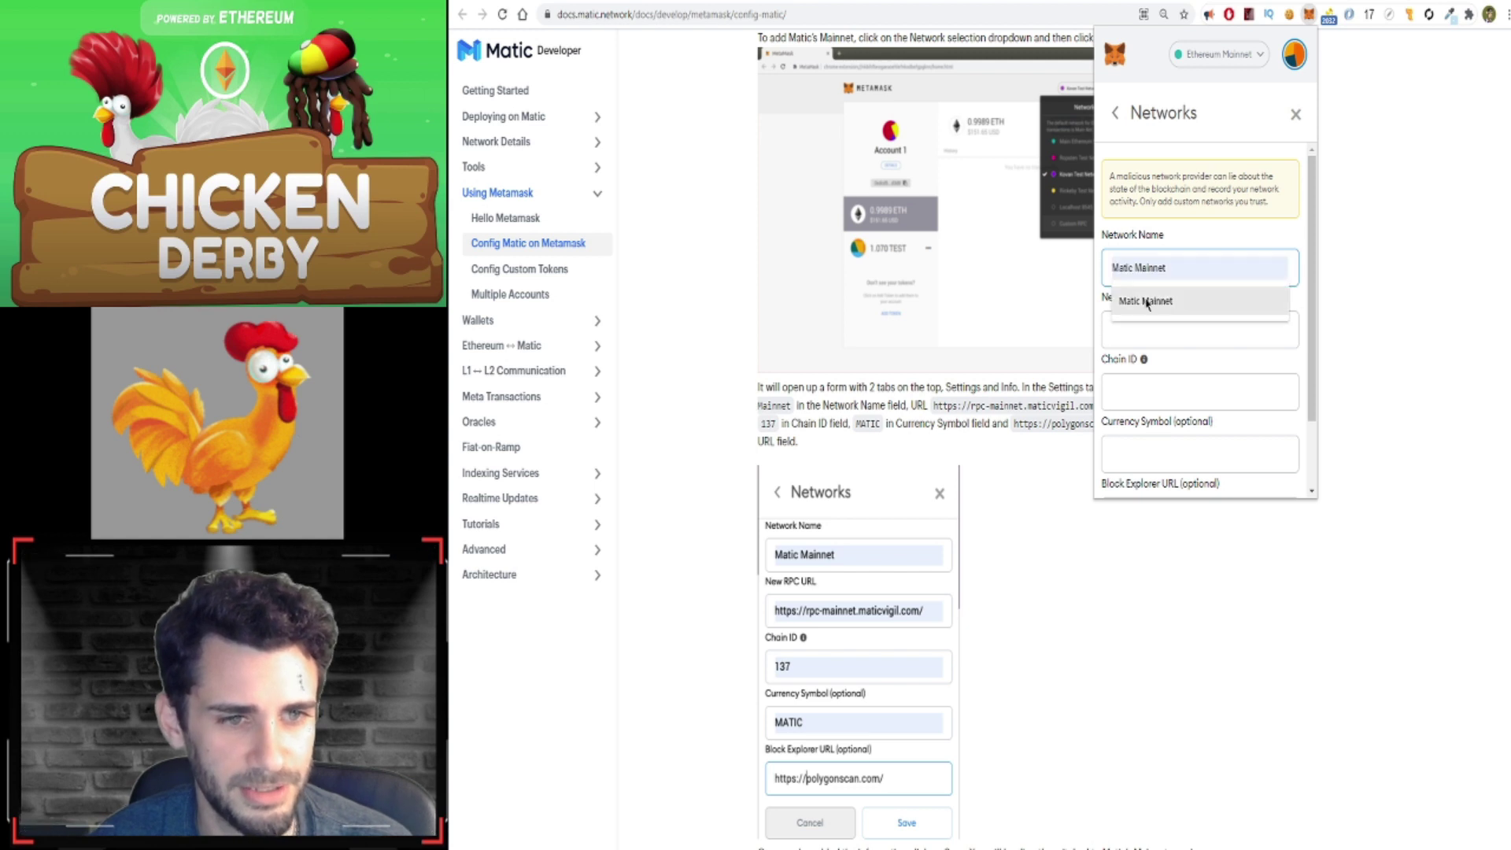
click(1136, 298)
click(1144, 331)
click(1181, 362)
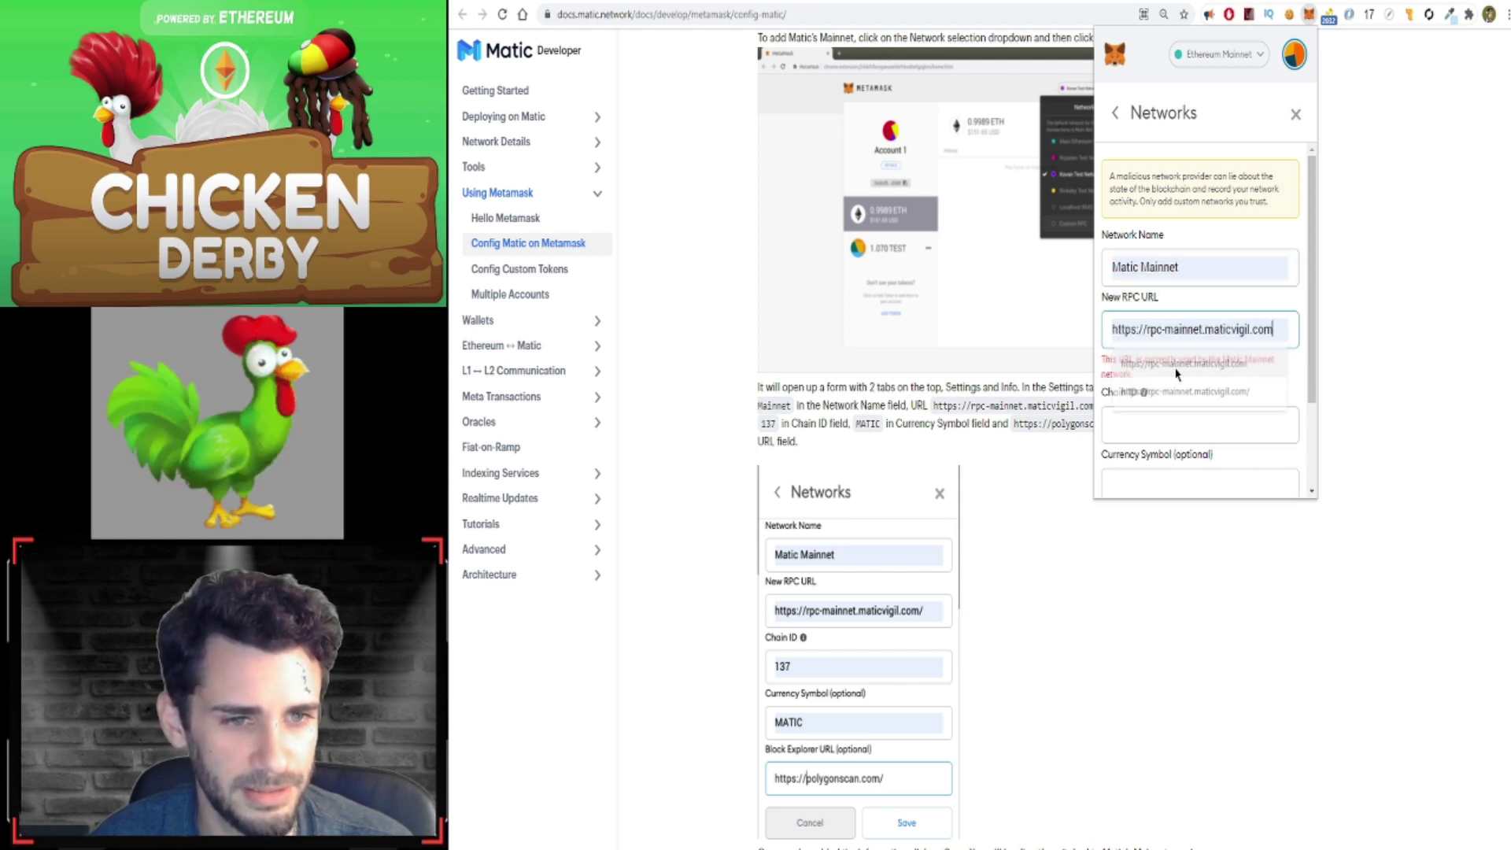
scroll(1193, 309, down, 1)
click(1193, 309)
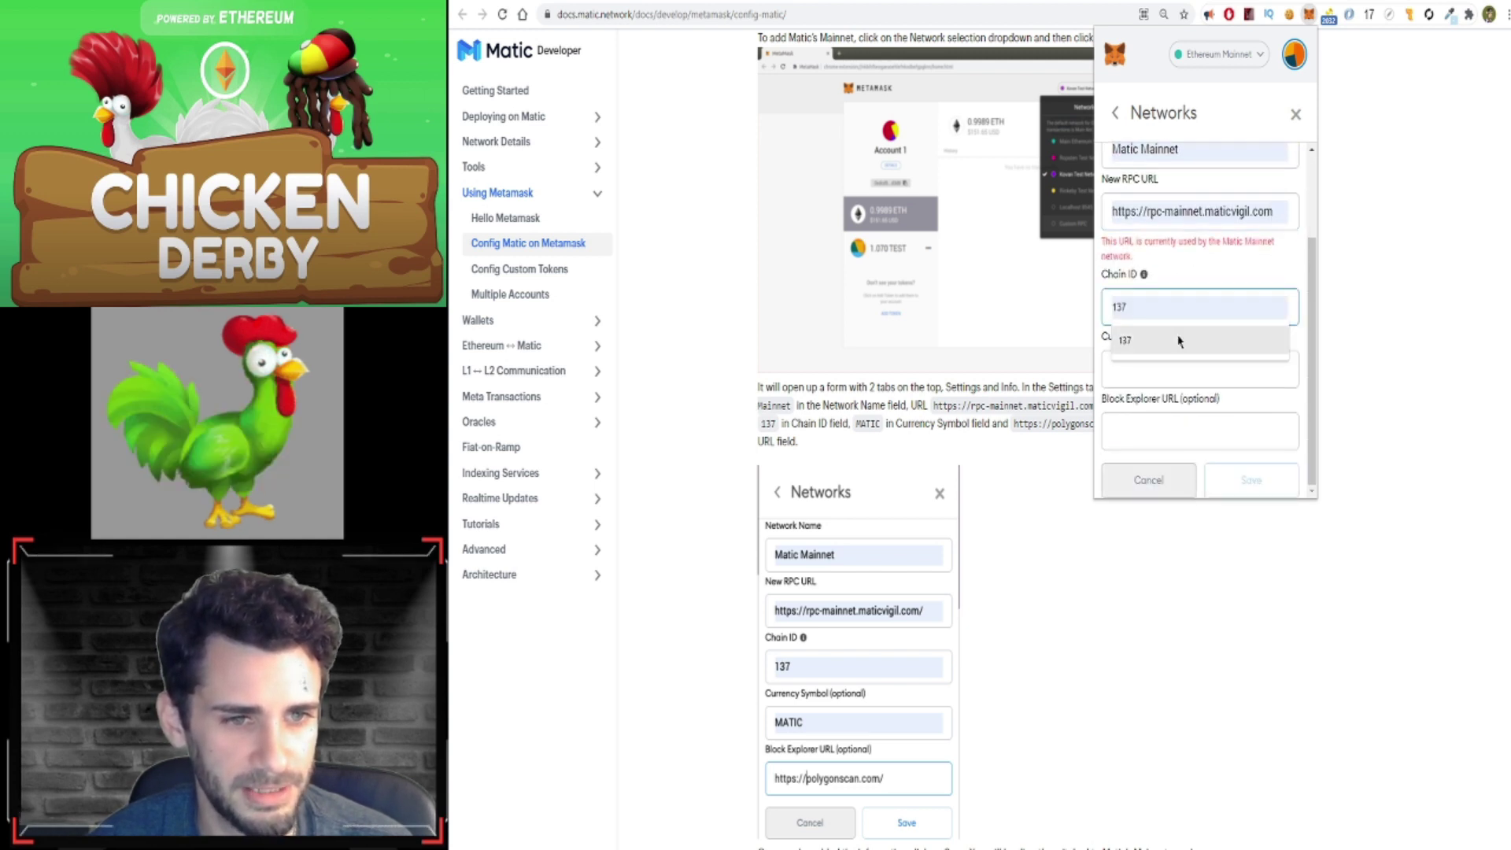
click(1180, 343)
click(1195, 370)
text(137)
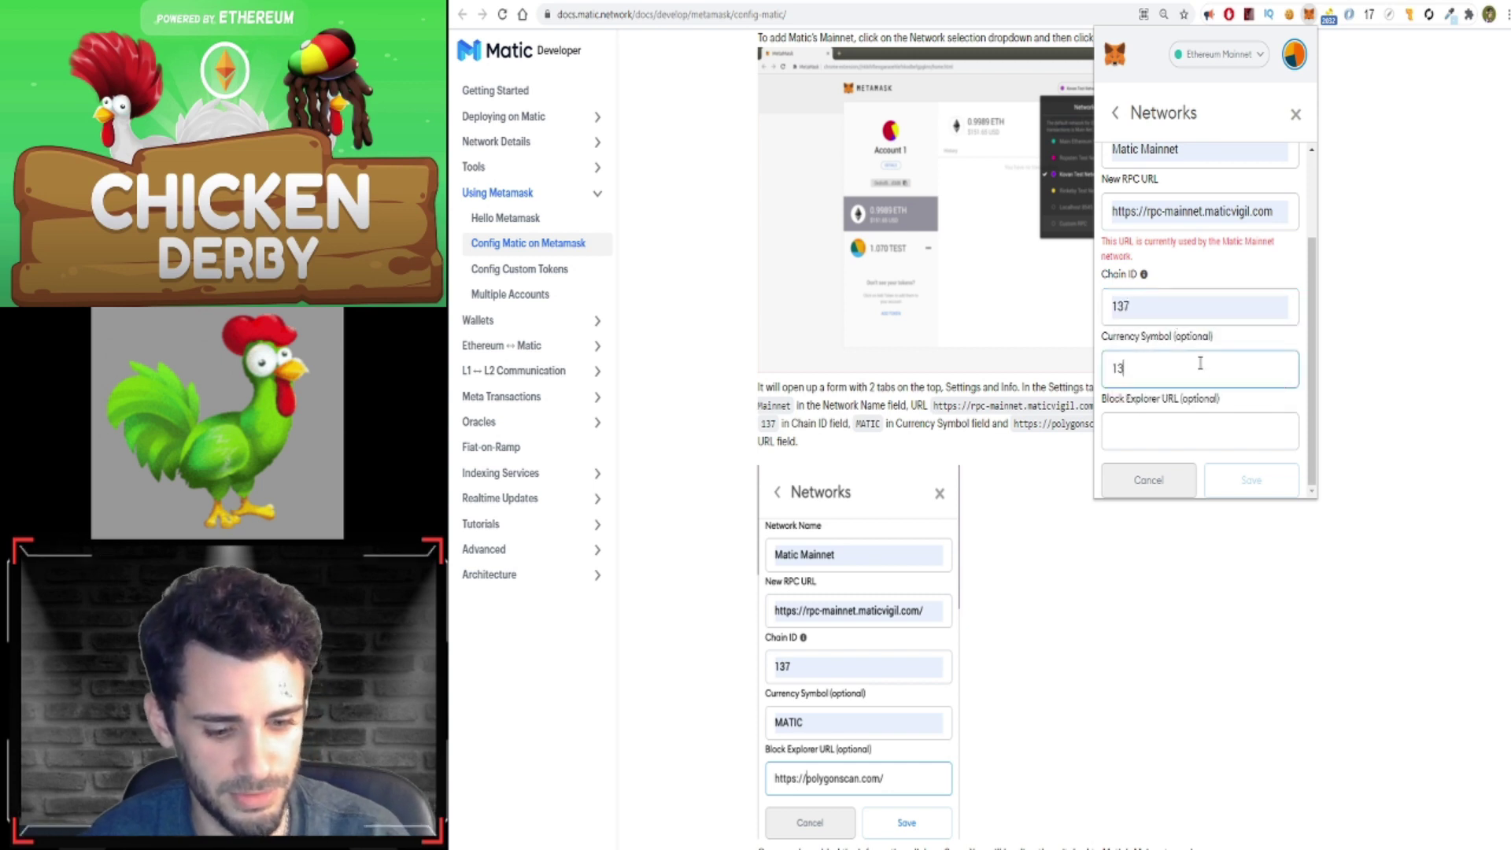
- Add the polygonscan explorer URL, end the RPC URL with a slash, save, and verify the list
click(1195, 429)
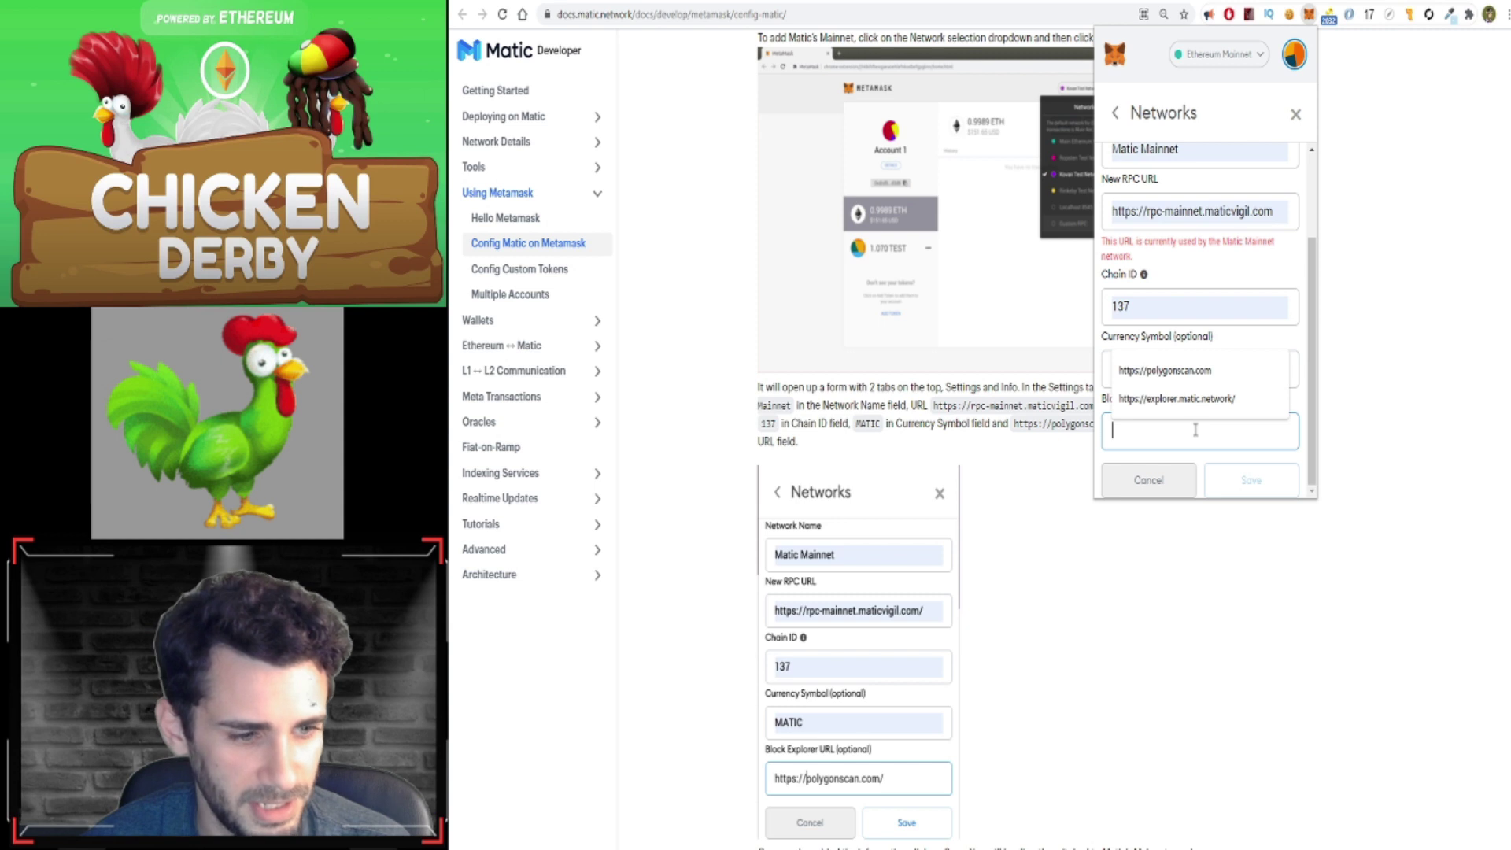
click(1198, 368)
click(1281, 210)
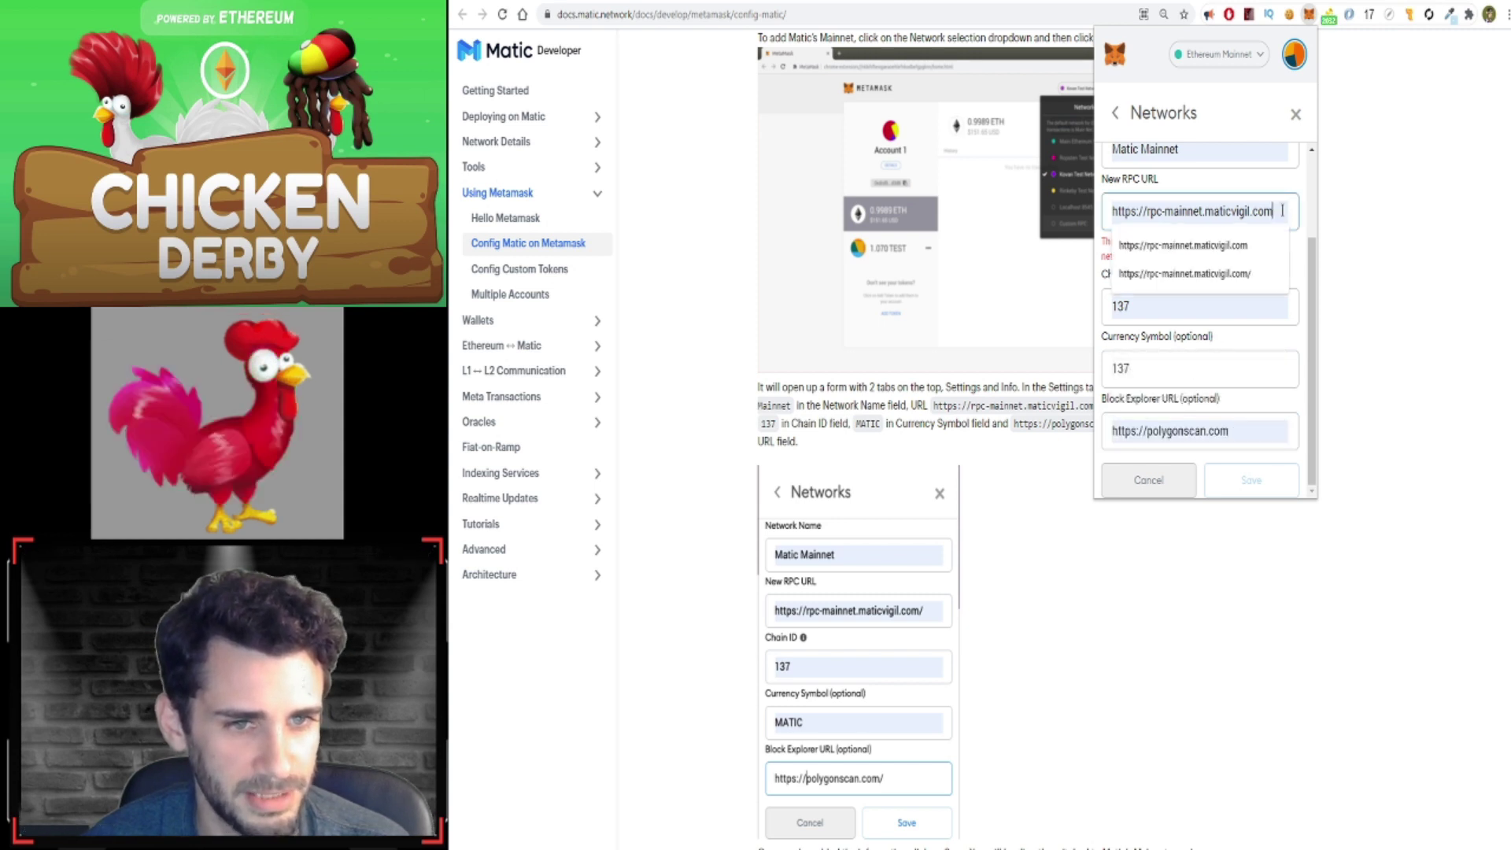
click(1282, 273)
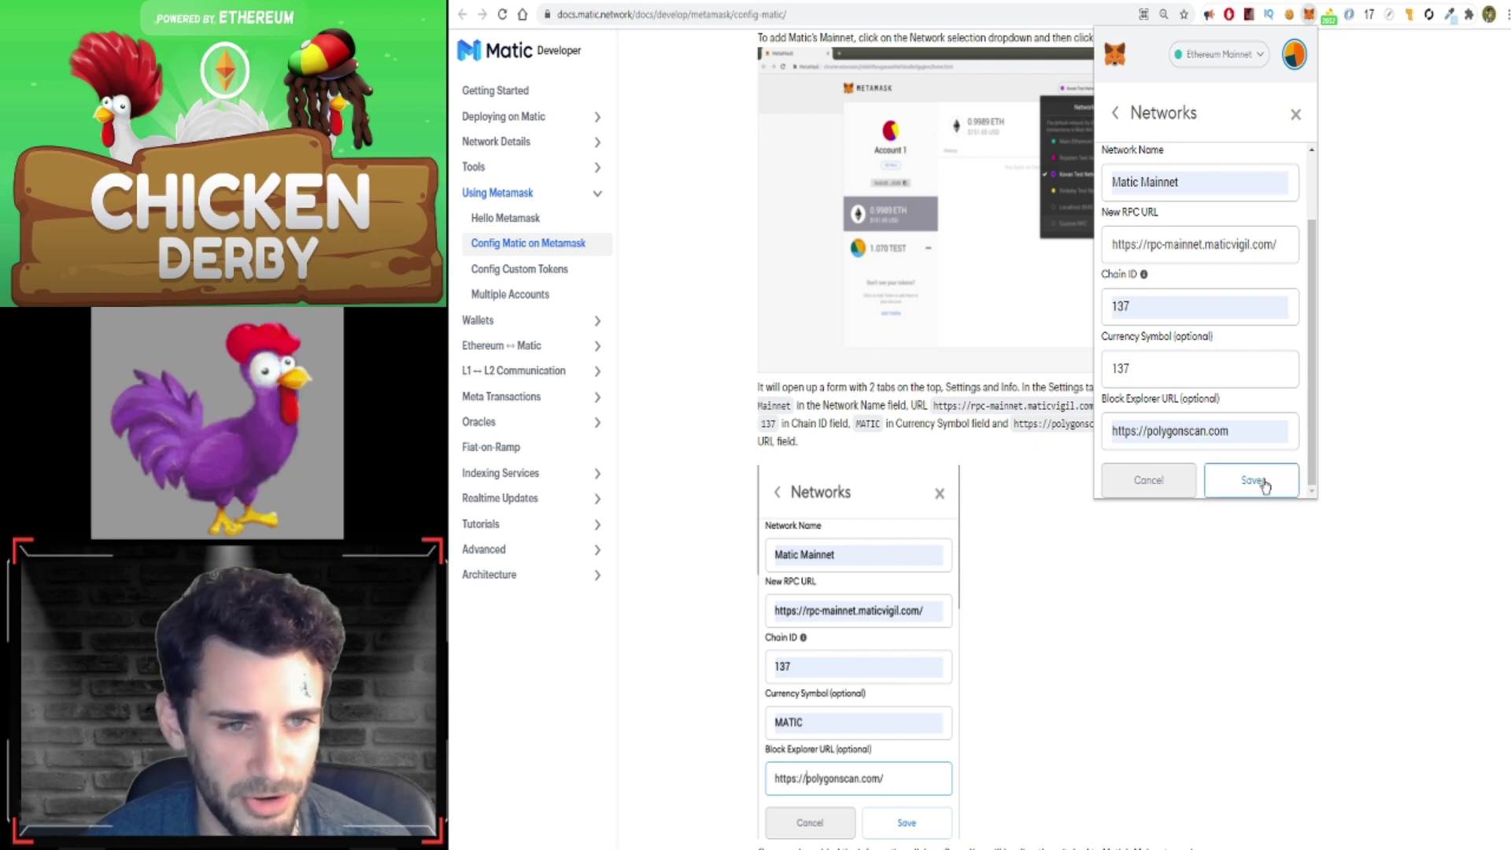
click(1294, 115)
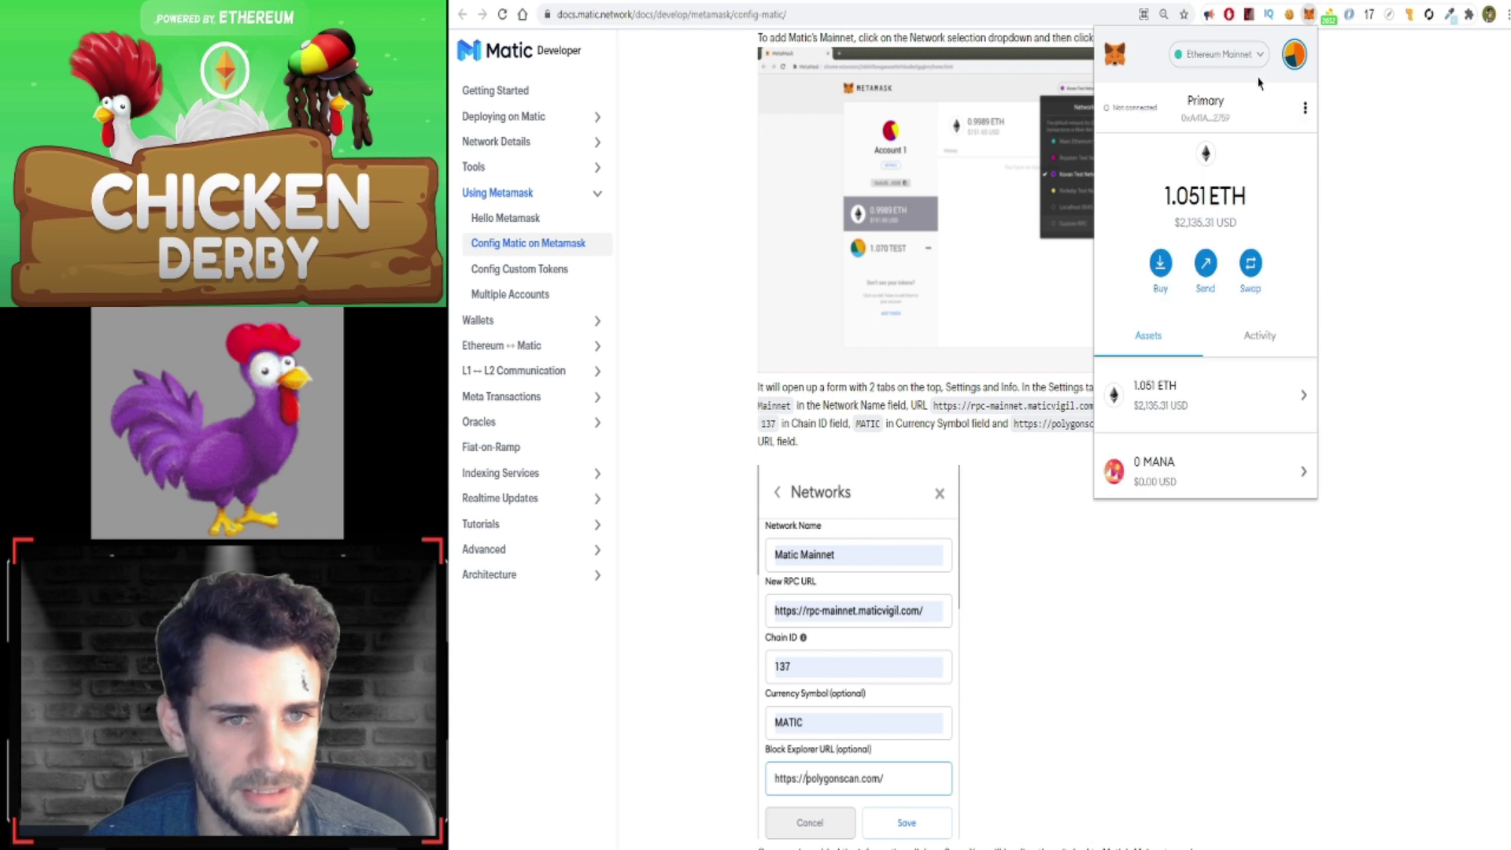
click(1236, 64)
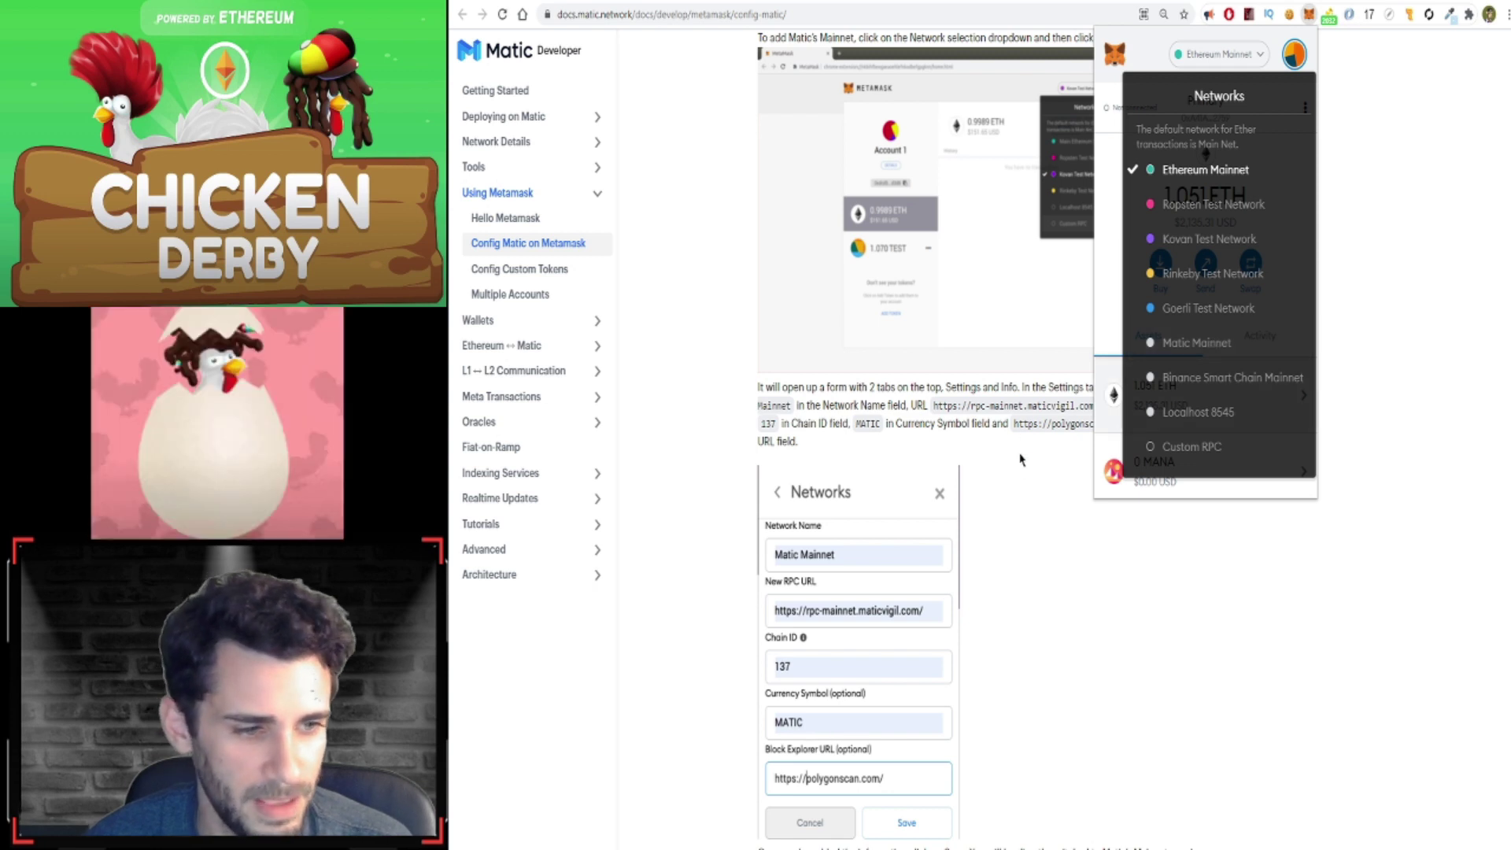
click(1050, 389)
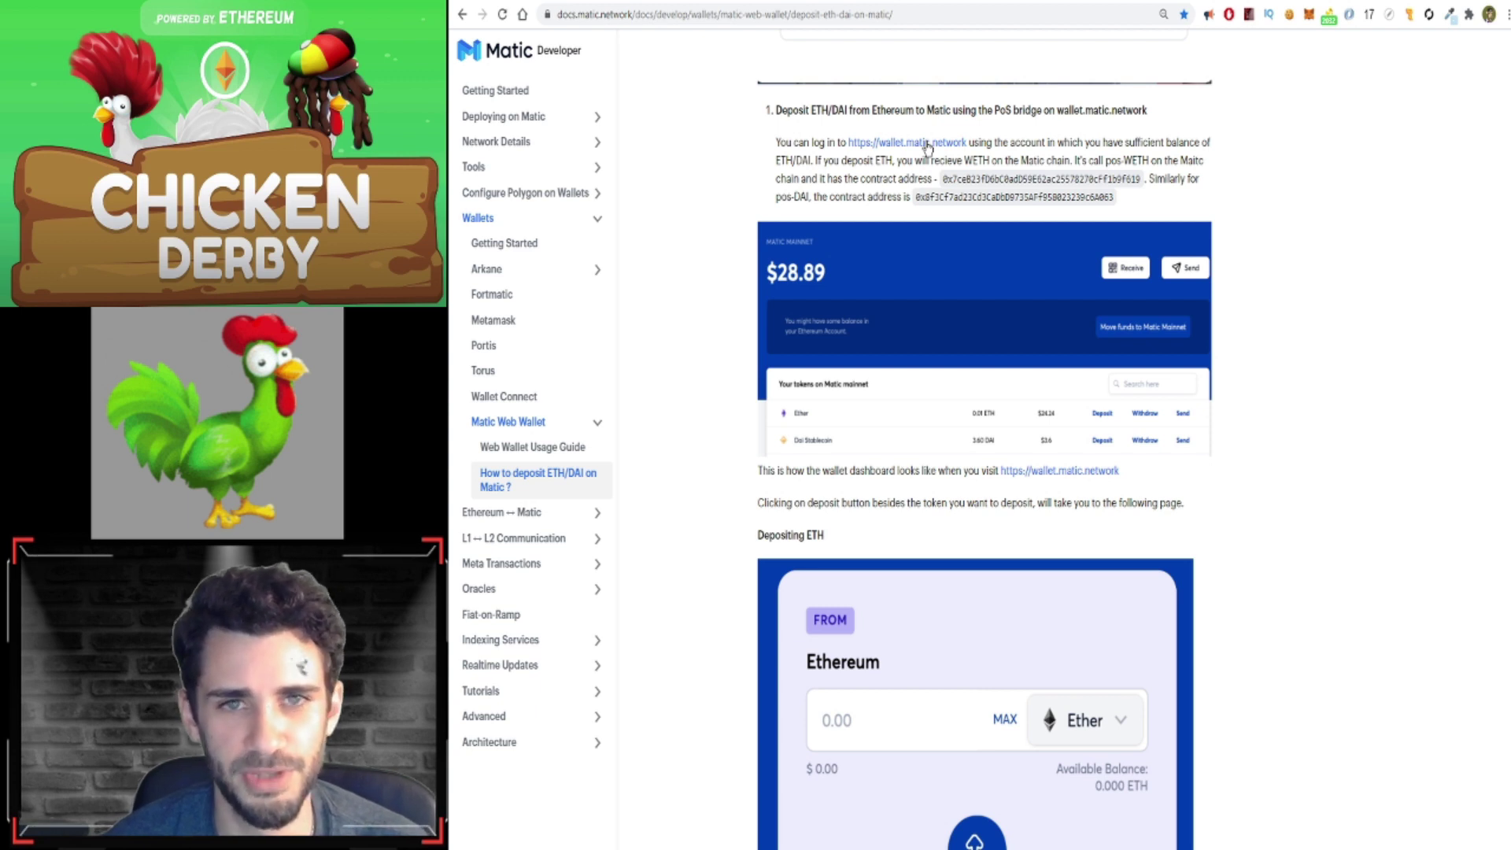
- Follow the guide's wallet.matic.network link to the Polygon Bridge
click(927, 142)
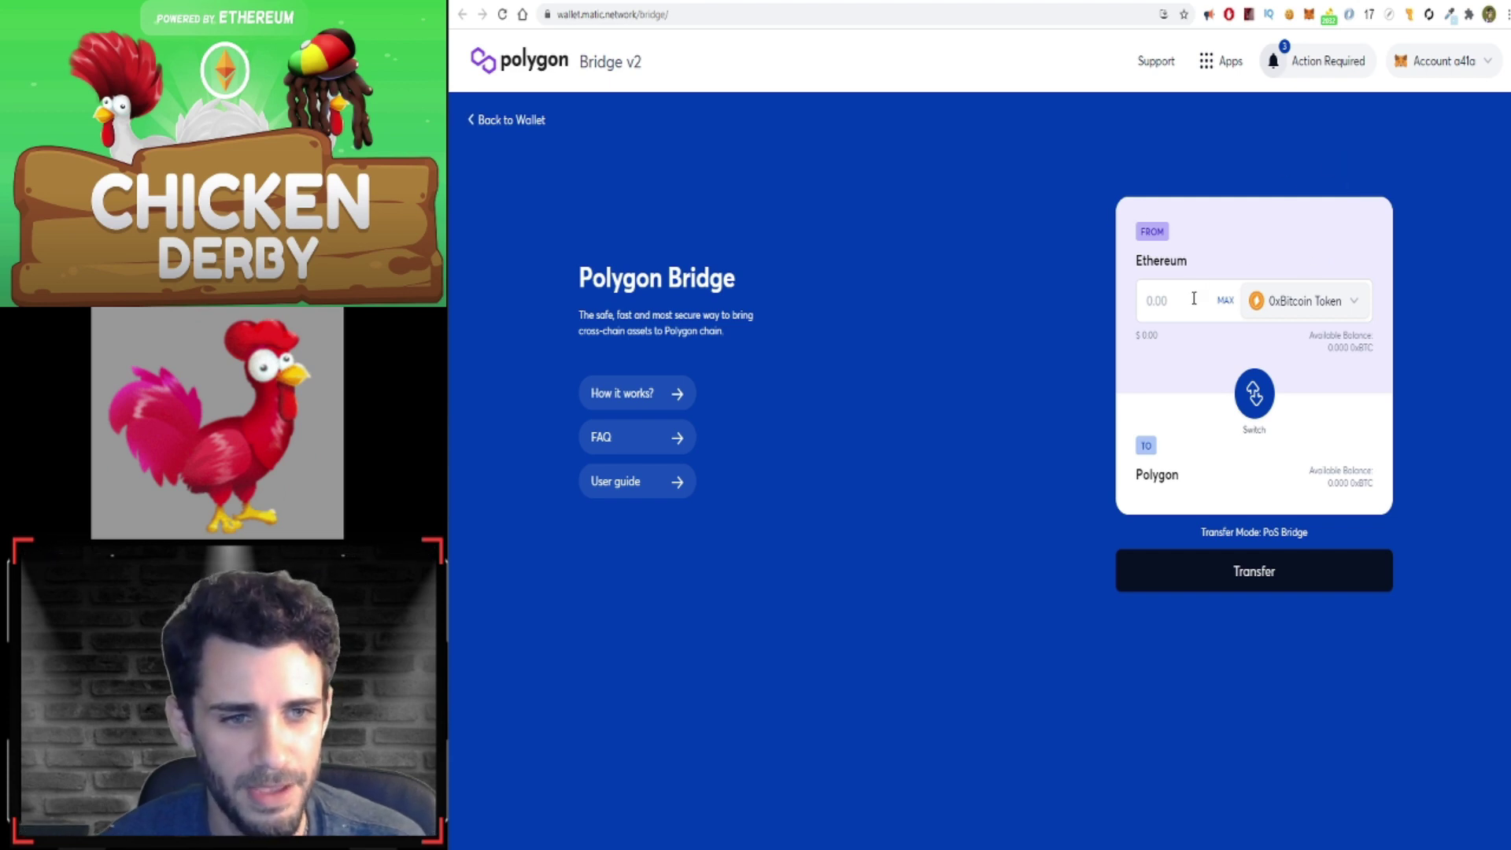
- Submit a 0.01 Ether transfer to Polygon past both notices and open MetaMask's approval
click(1306, 305)
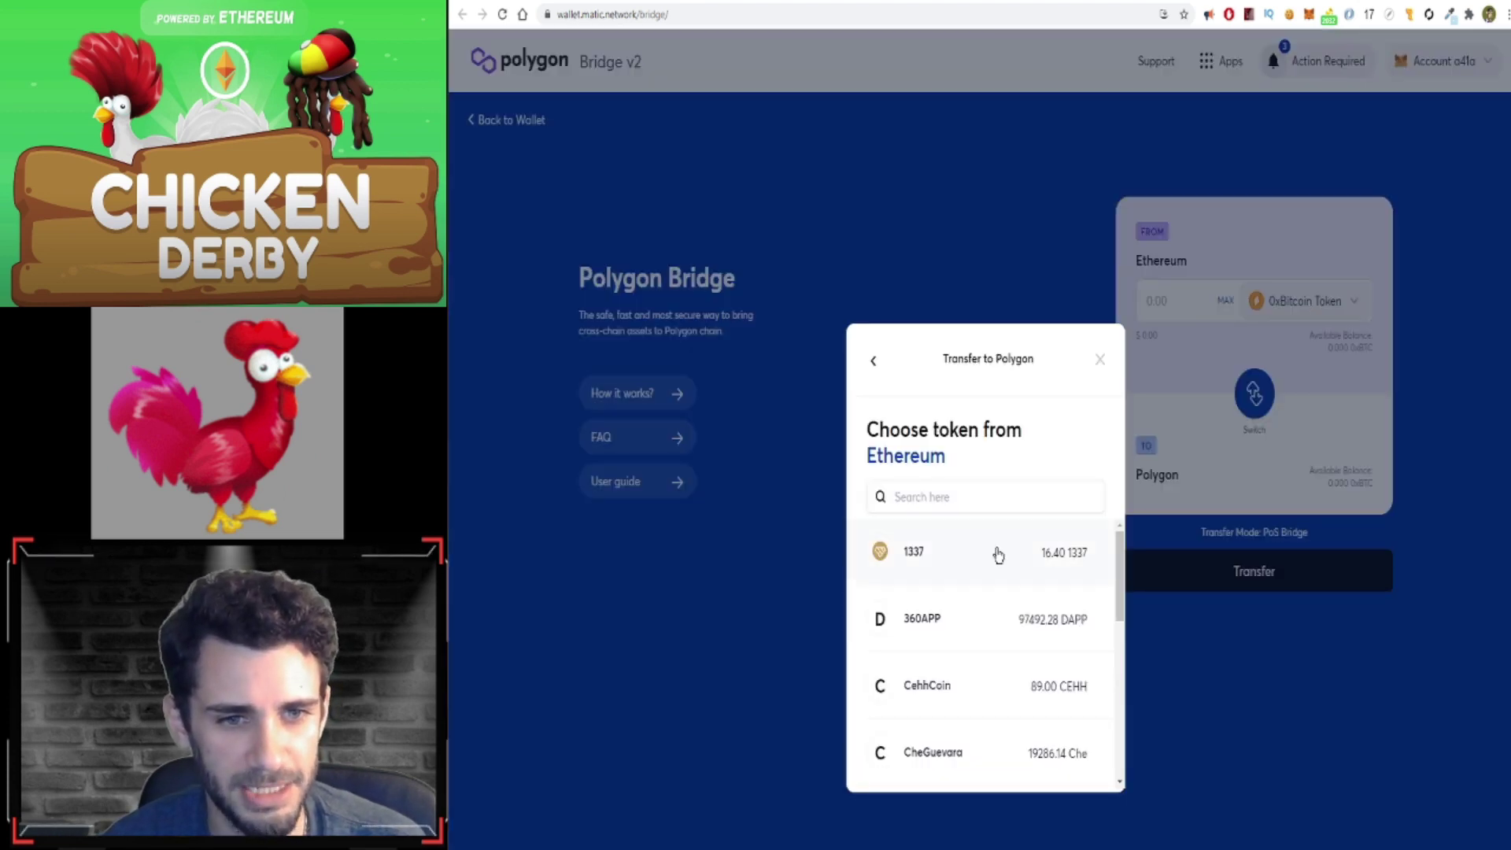
scroll(999, 569, down, 1)
scroll(998, 570, down, 1)
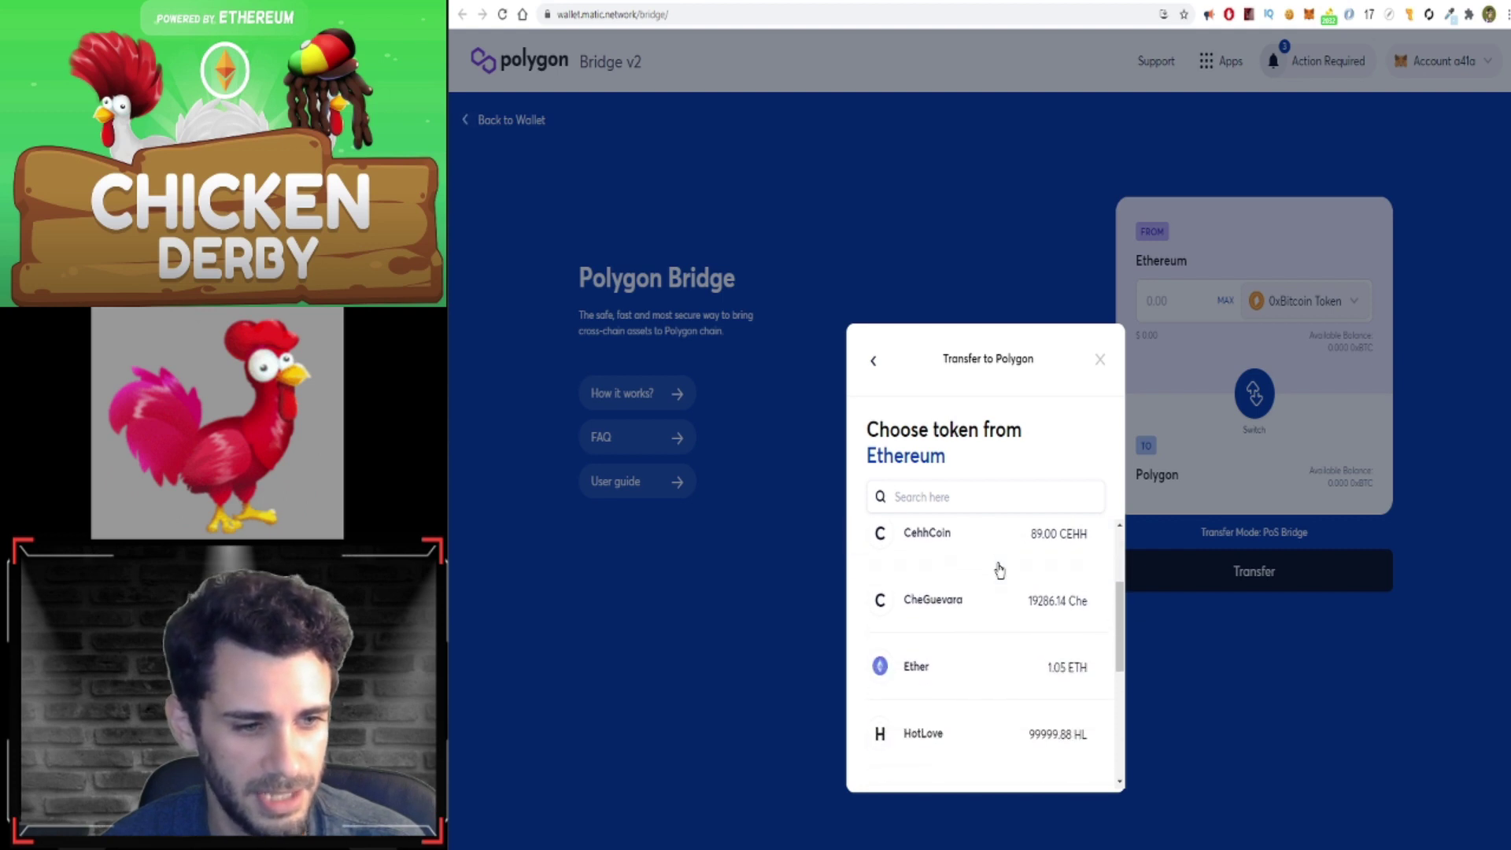
click(957, 671)
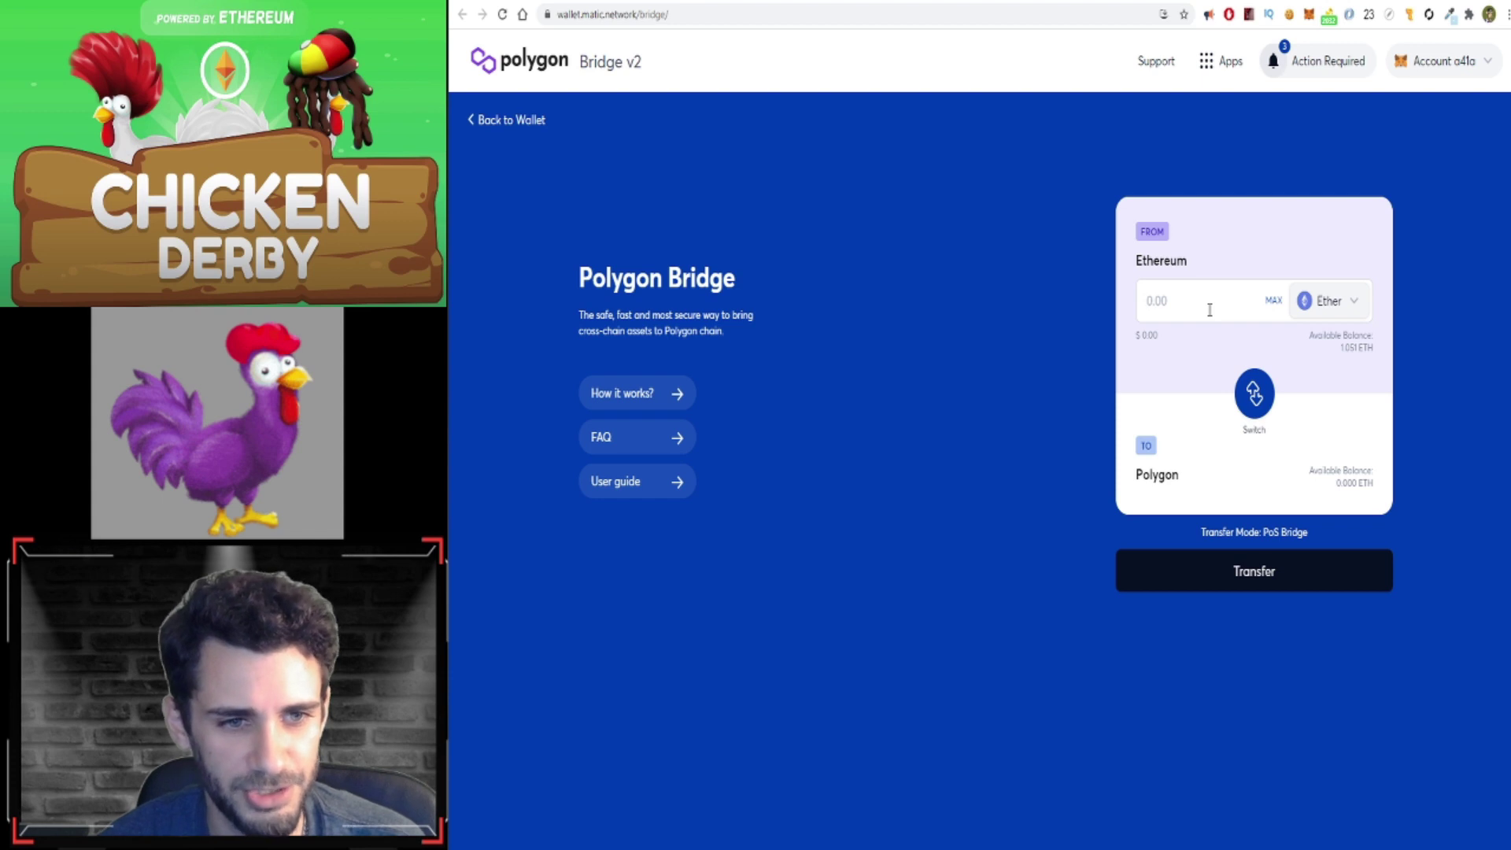
text(.01)
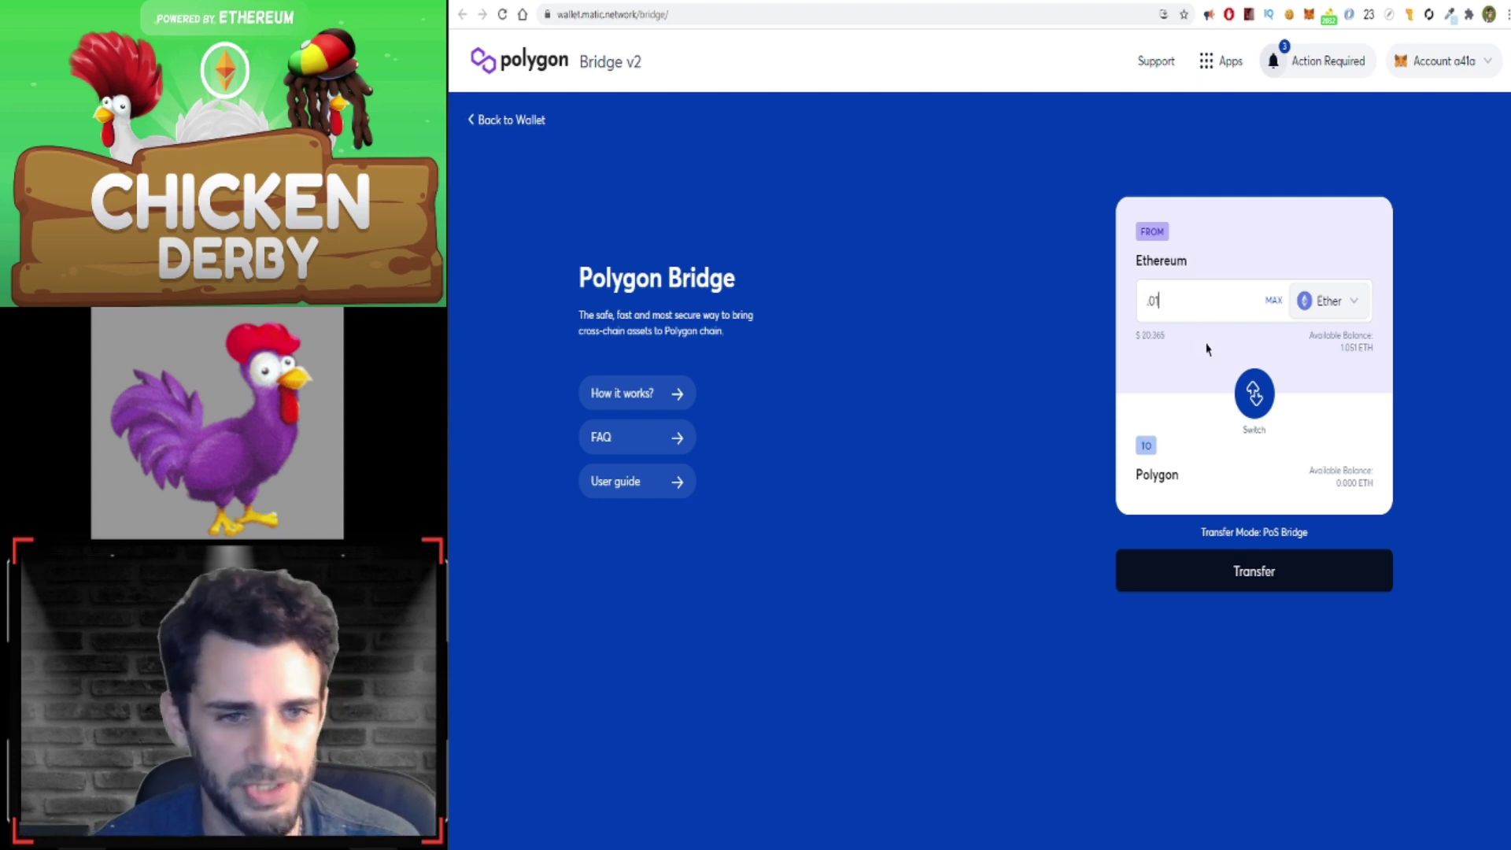
click(1261, 574)
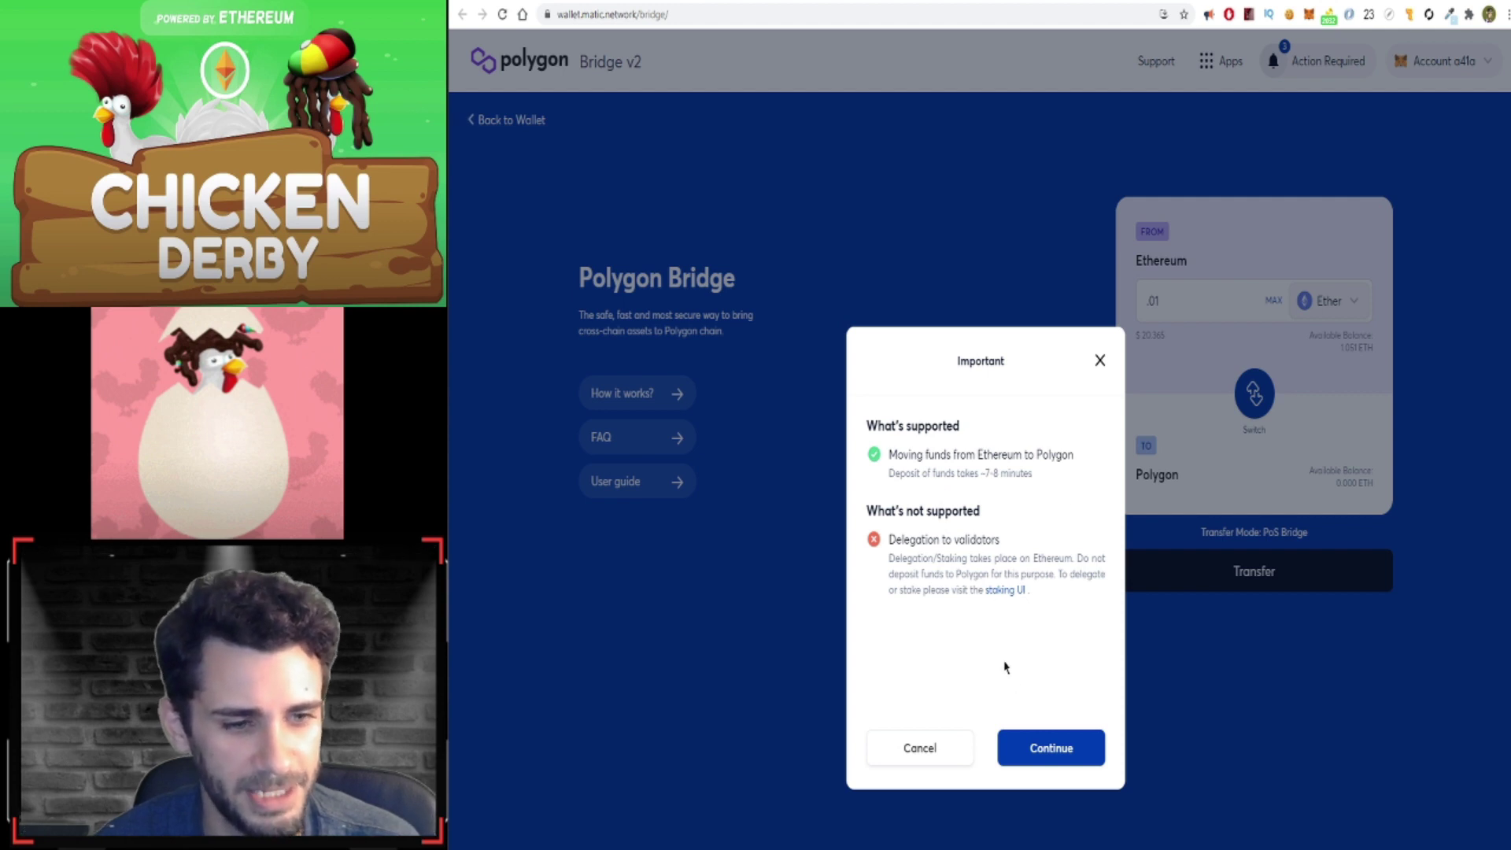
click(1045, 749)
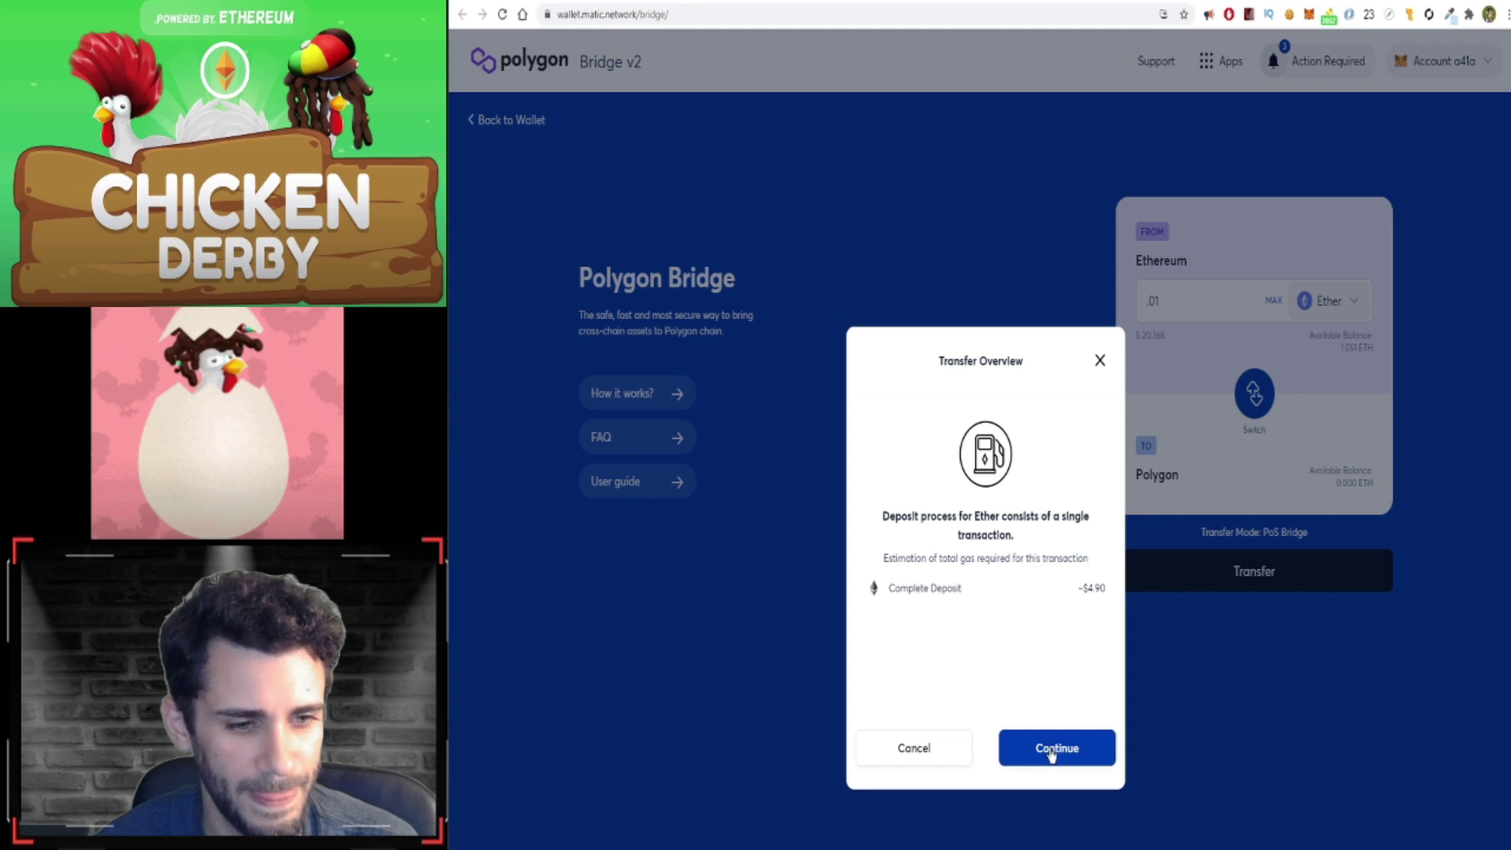
click(1049, 758)
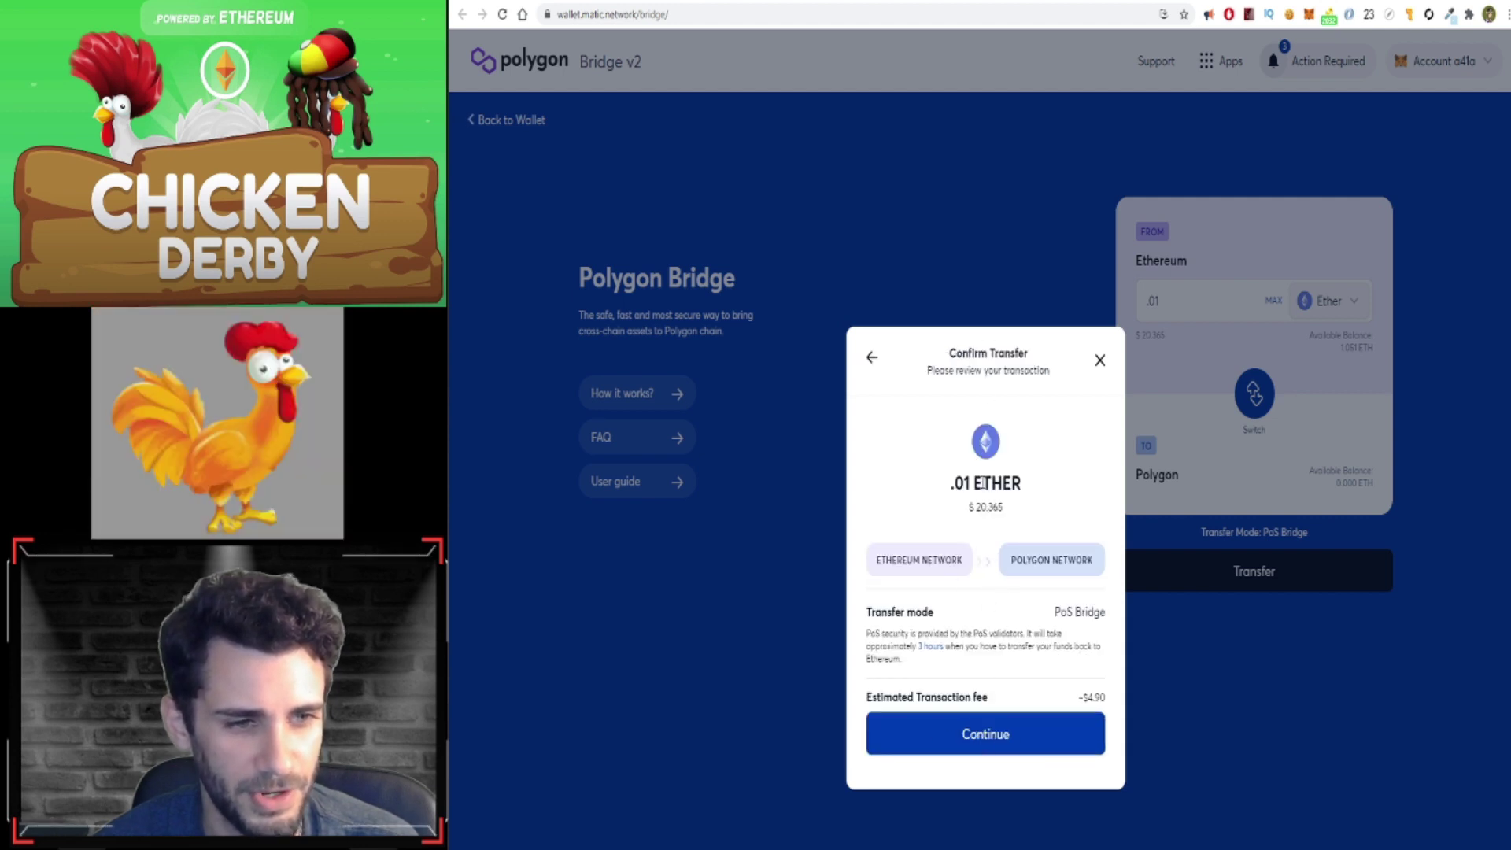
click(988, 738)
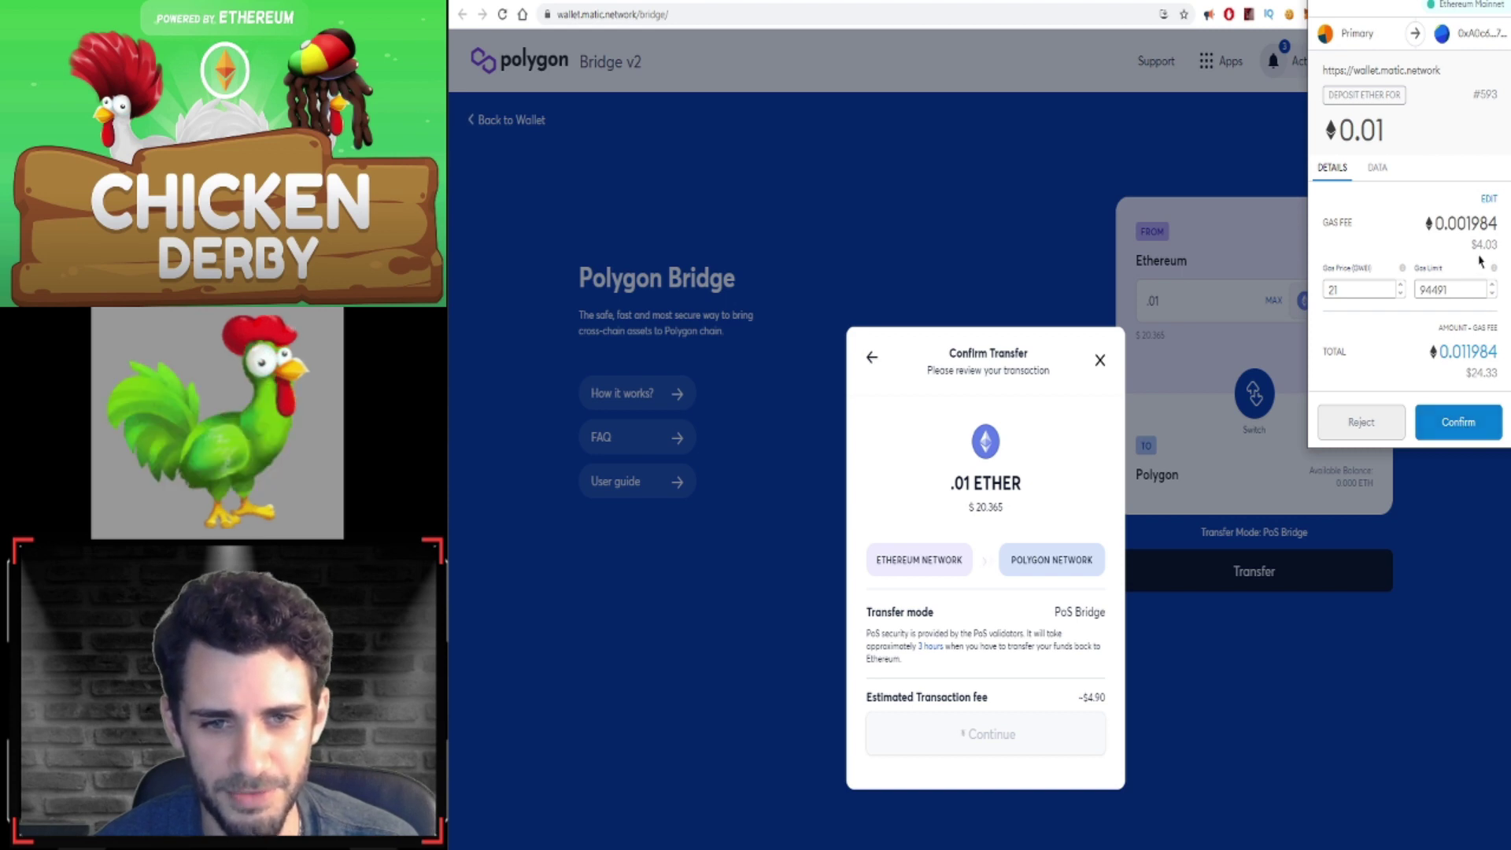
click(1465, 421)
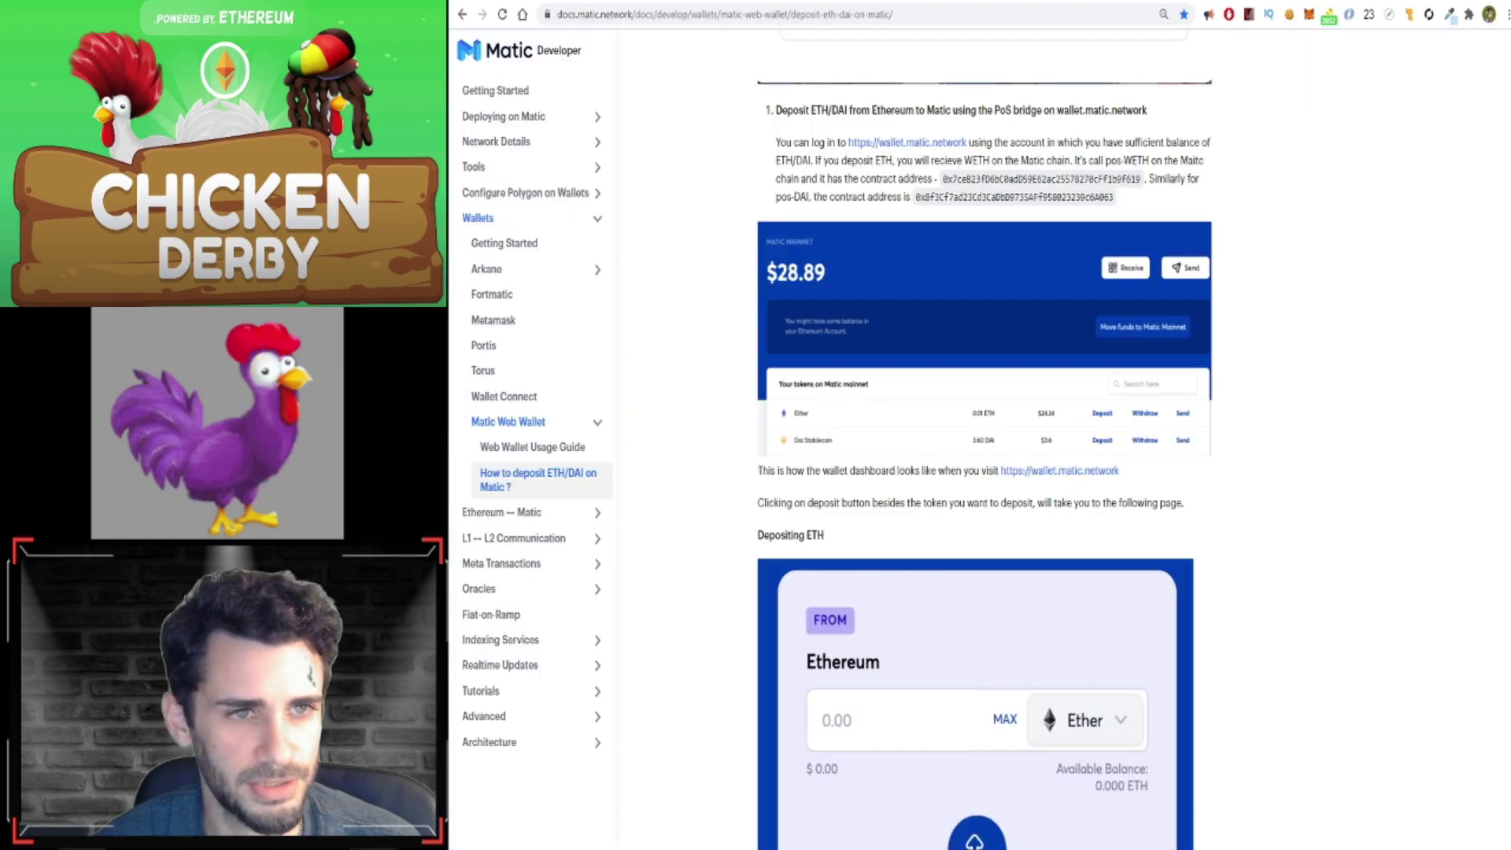
scroll(1140, 263, up, 2)
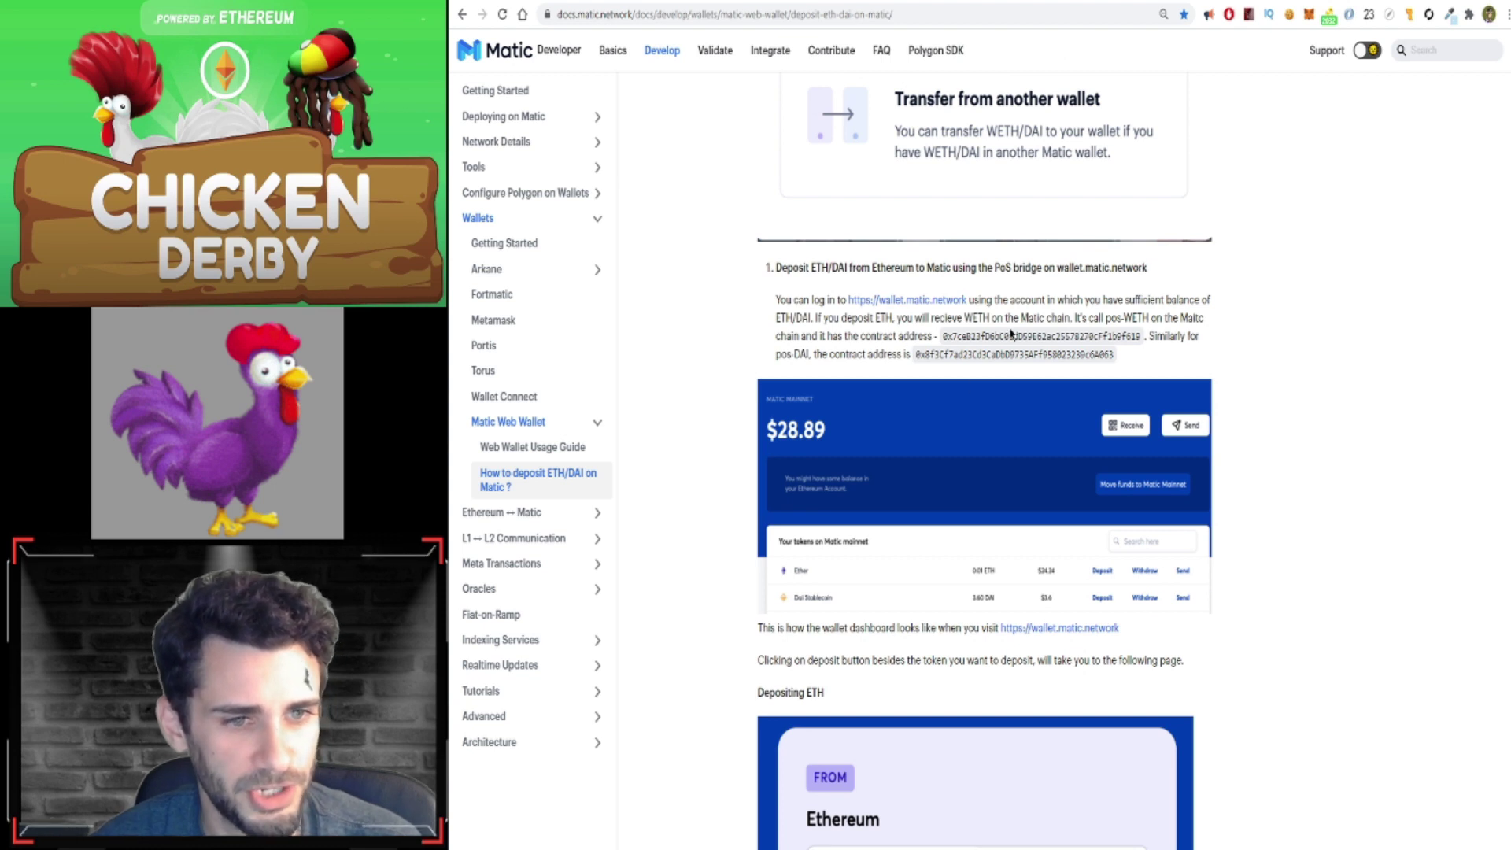
- Select the pos-WETH contract address on Matic's ETH deposit guide for copying
double_click(1005, 337)
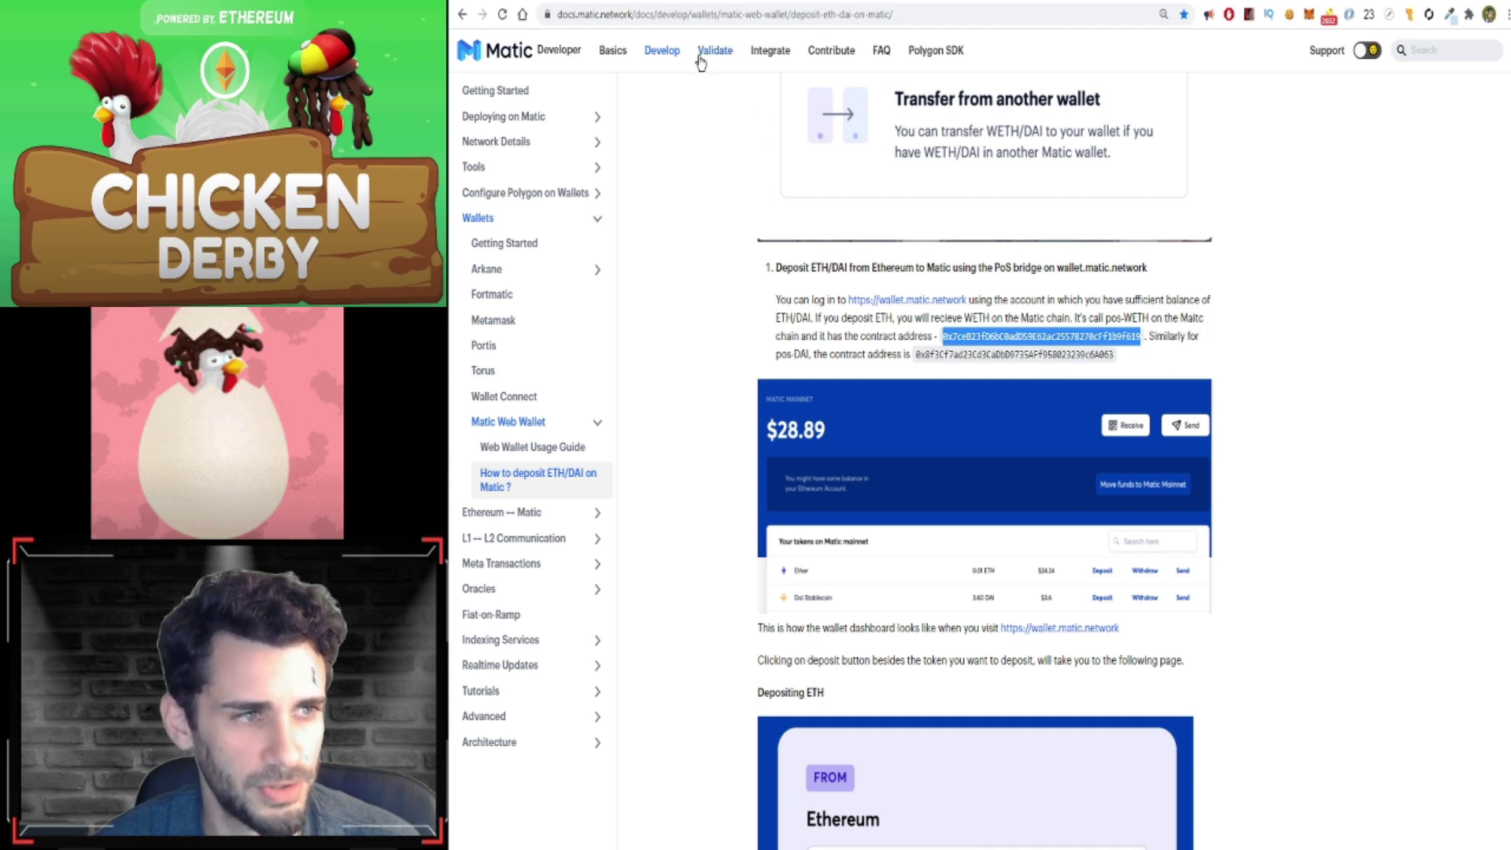
click(703, 14)
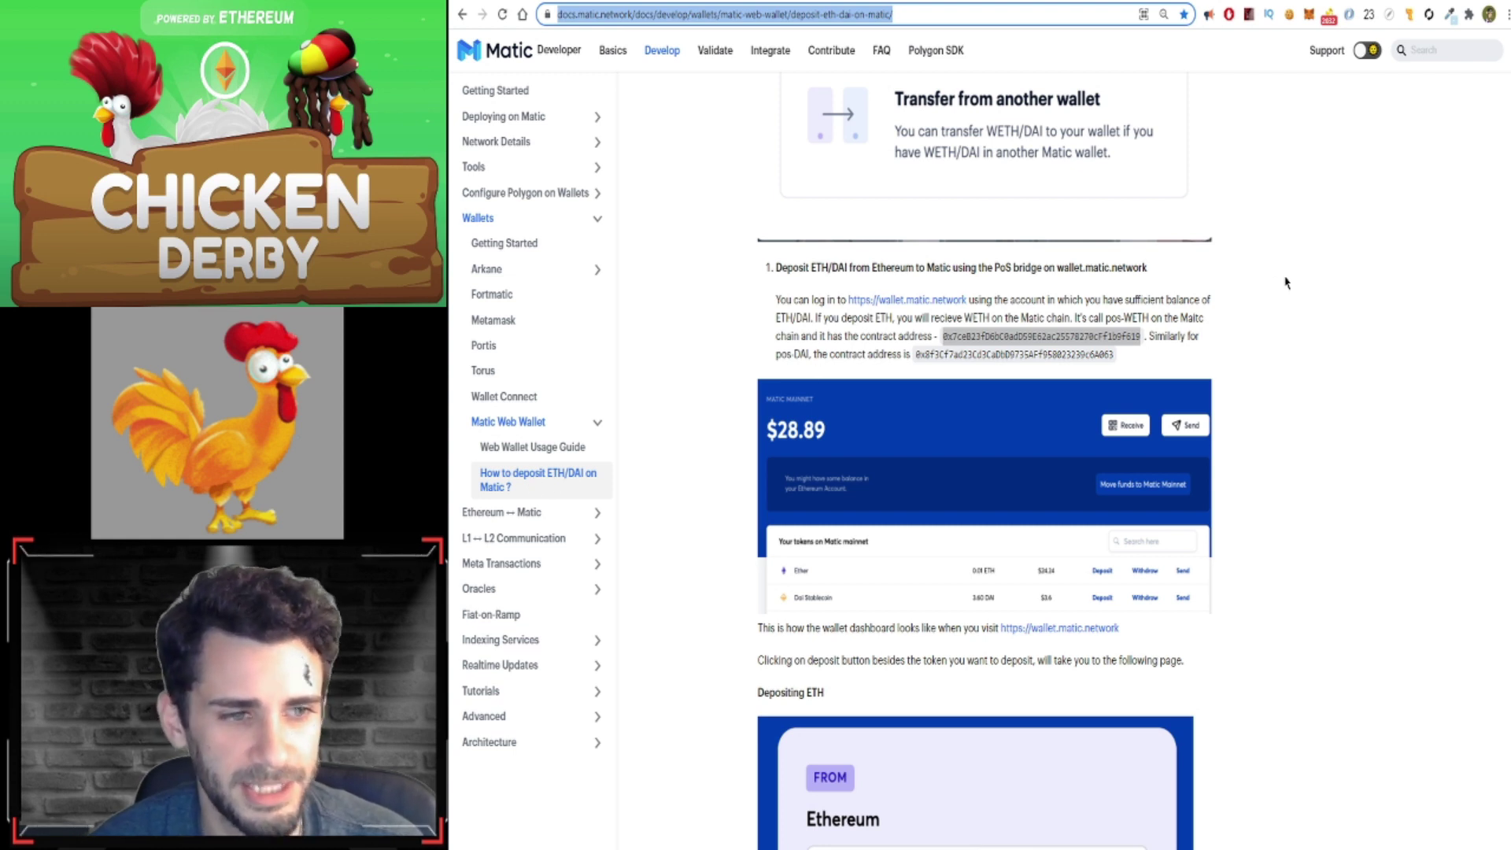
double_click(1092, 336)
key(ctrl+c)
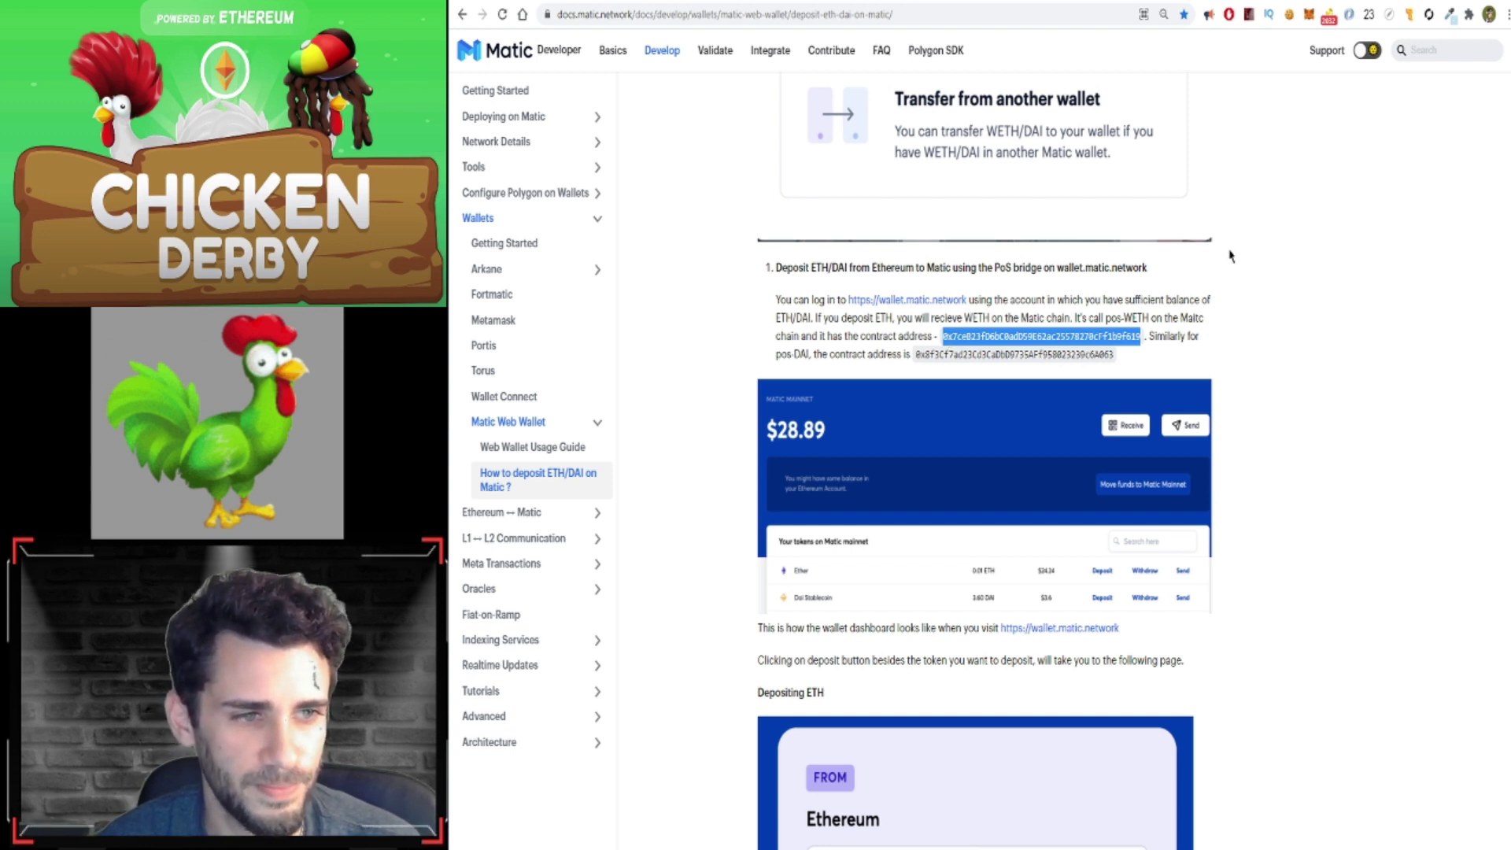
- Switch MetaMask to Matic Mainnet and show the account's assets
click(1307, 17)
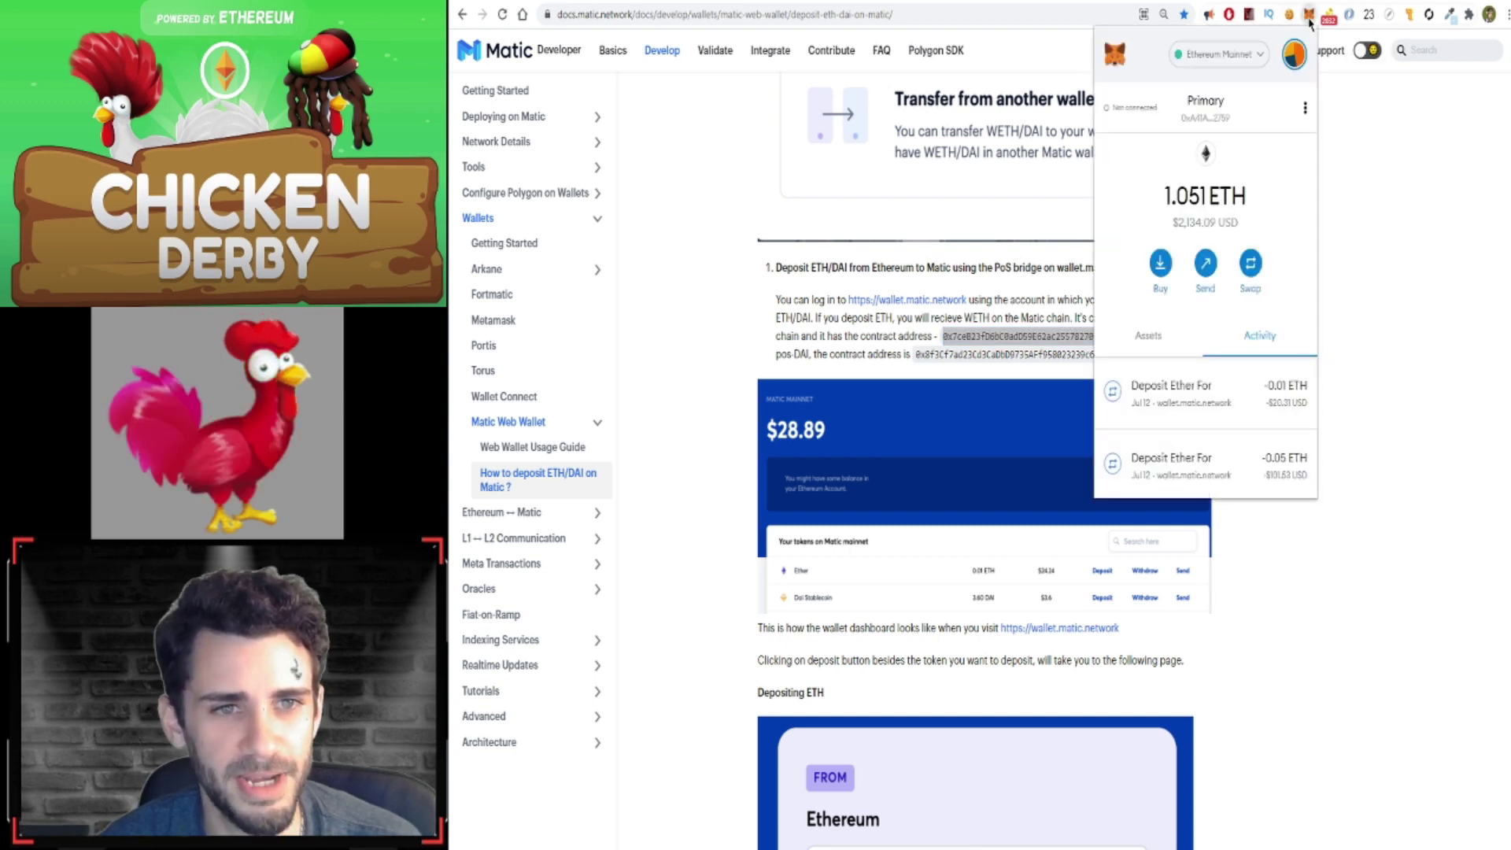
click(1209, 64)
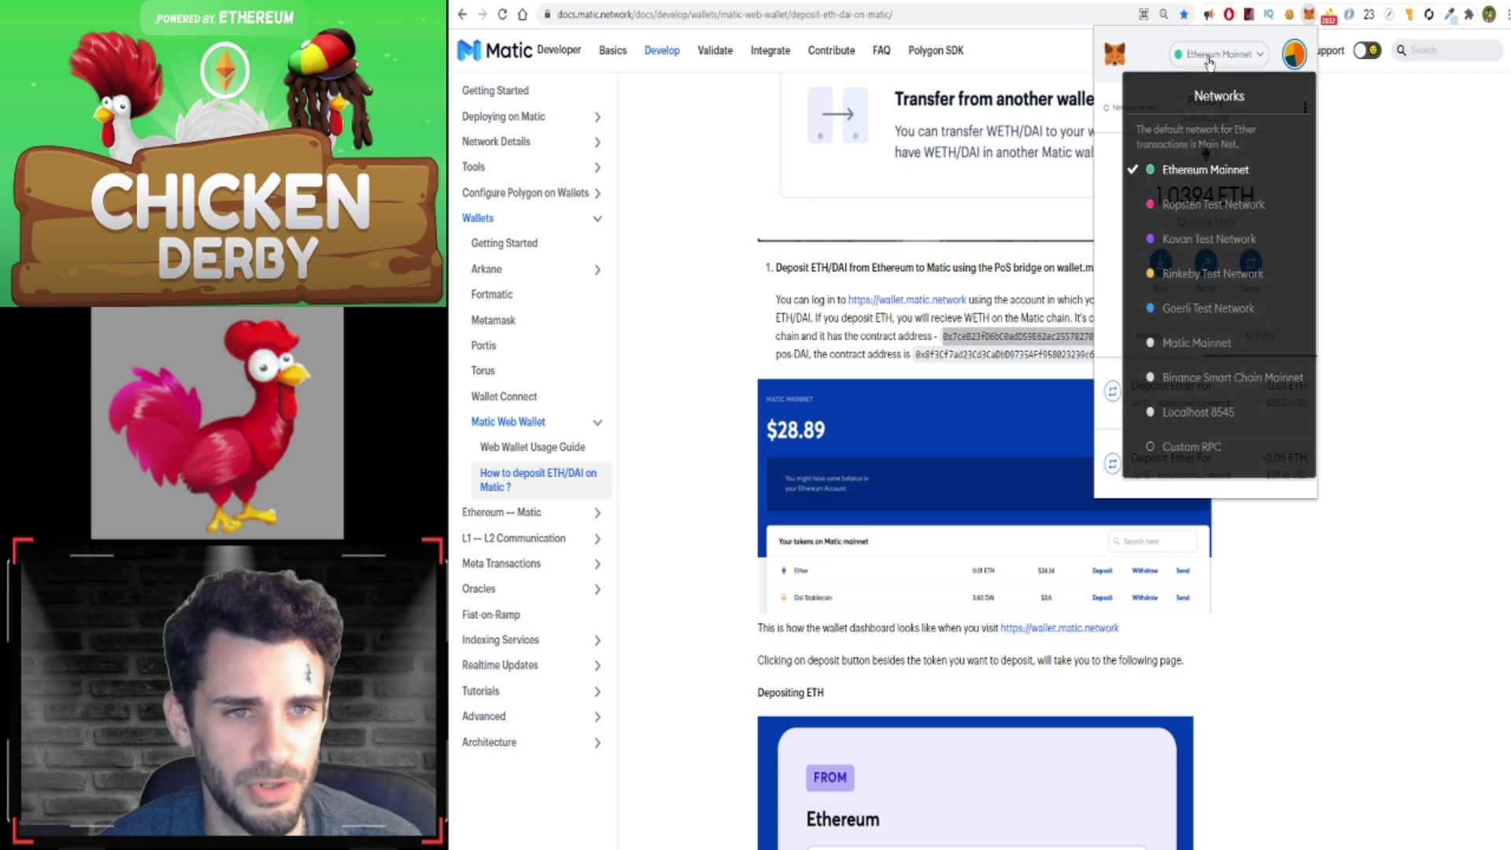
click(1208, 344)
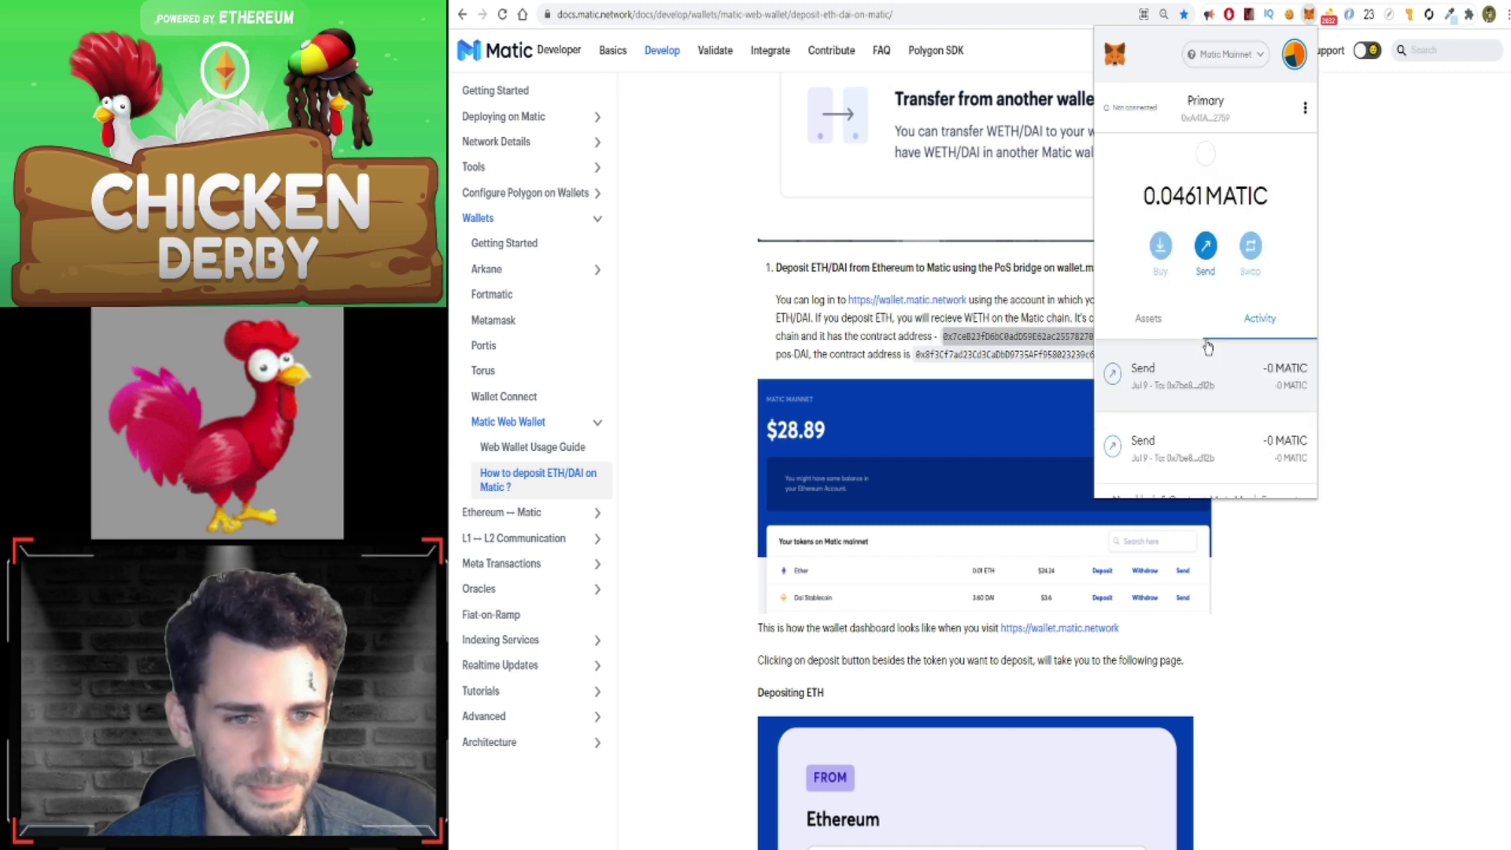
click(1150, 325)
scroll(1181, 354, down, 3)
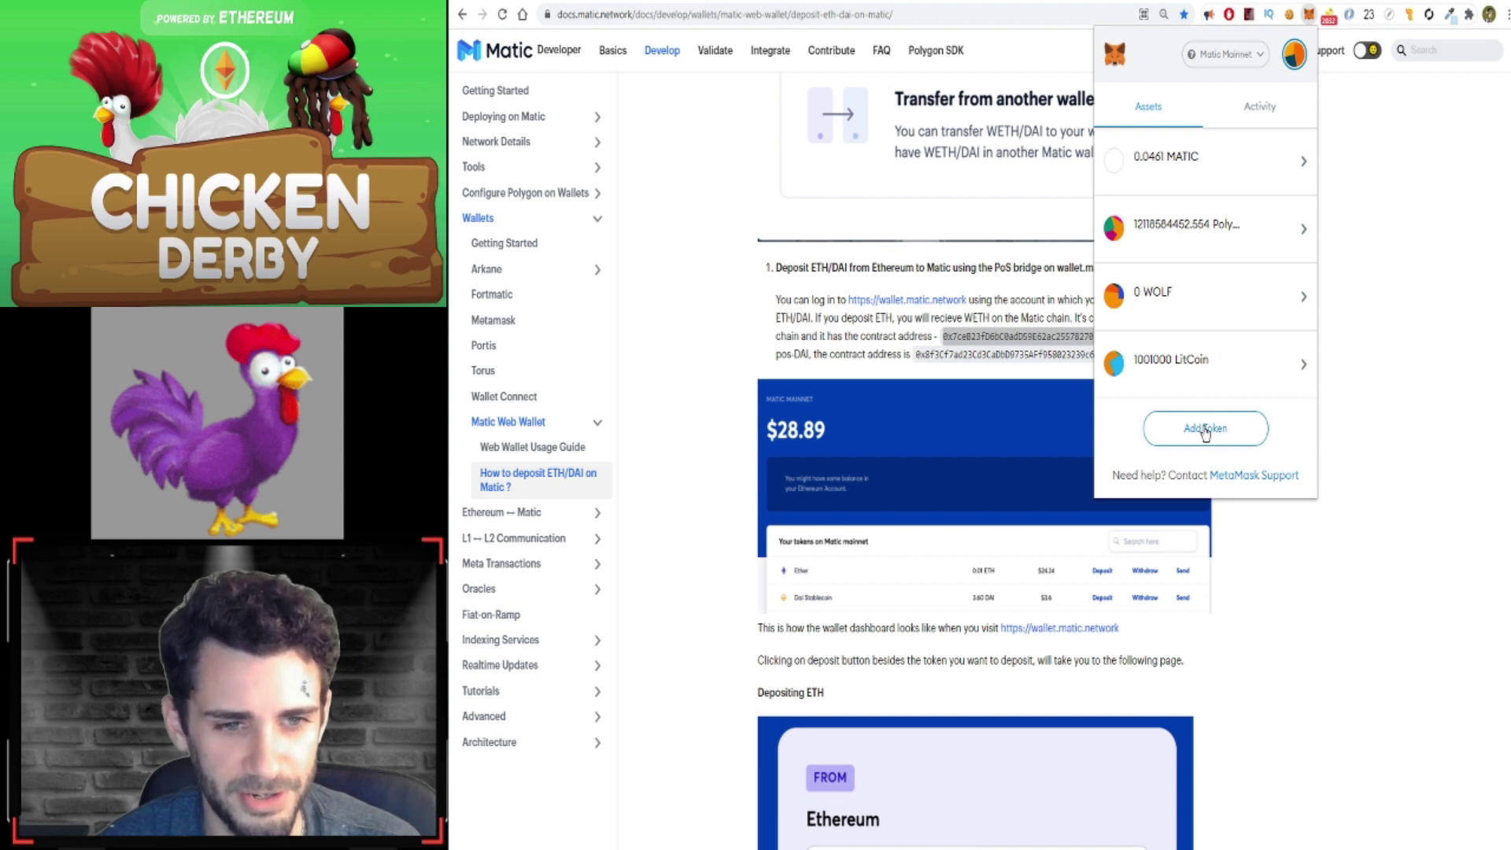
- Add WETH by its pasted contract address and check its 0.177 WETH balance
click(1204, 433)
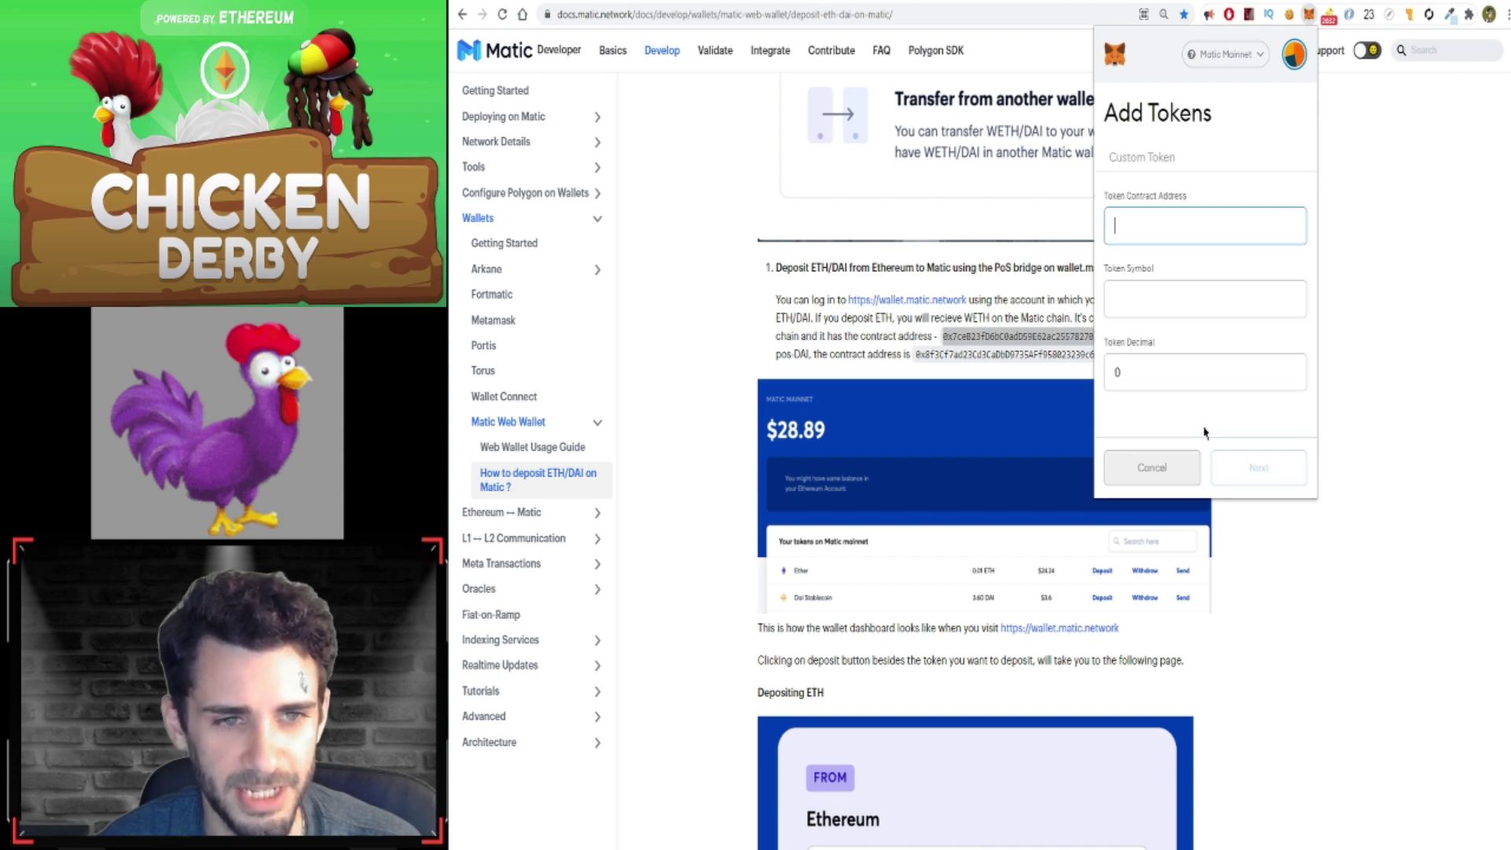
key(ctrl+v)
click(1182, 272)
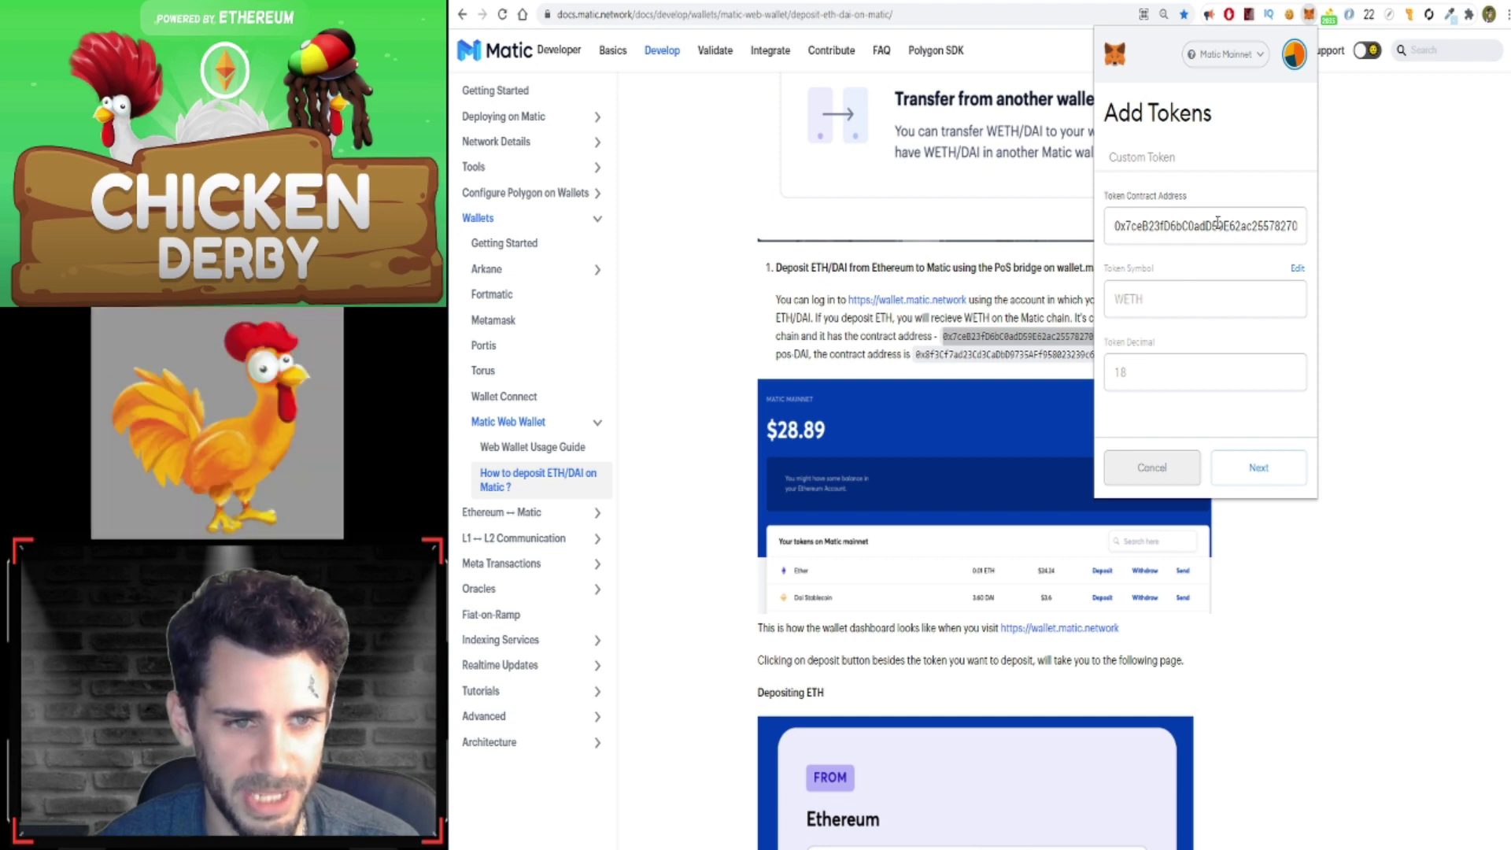
click(1255, 469)
click(1260, 465)
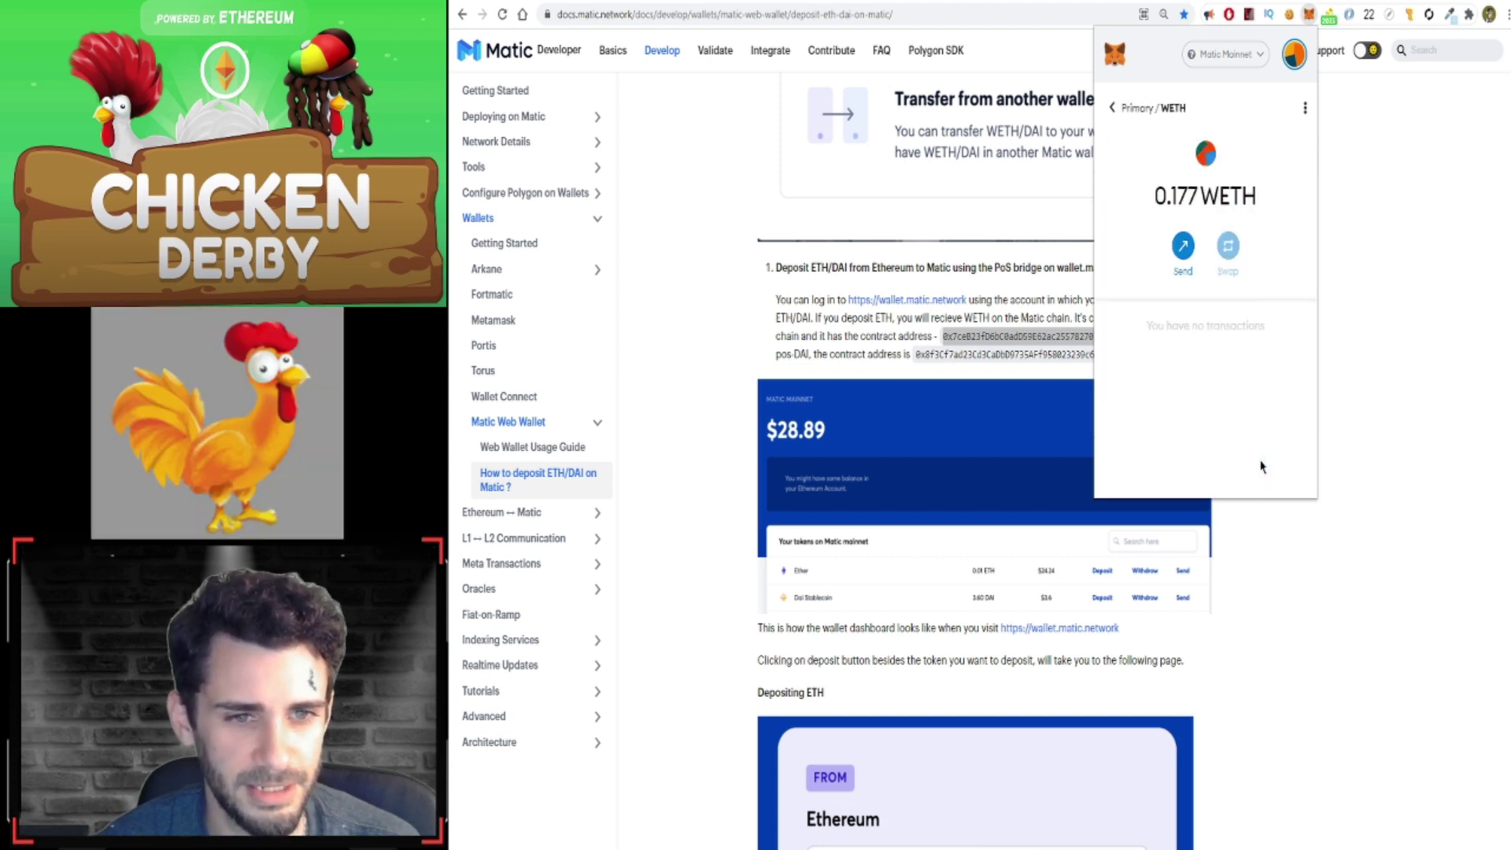
click(1112, 107)
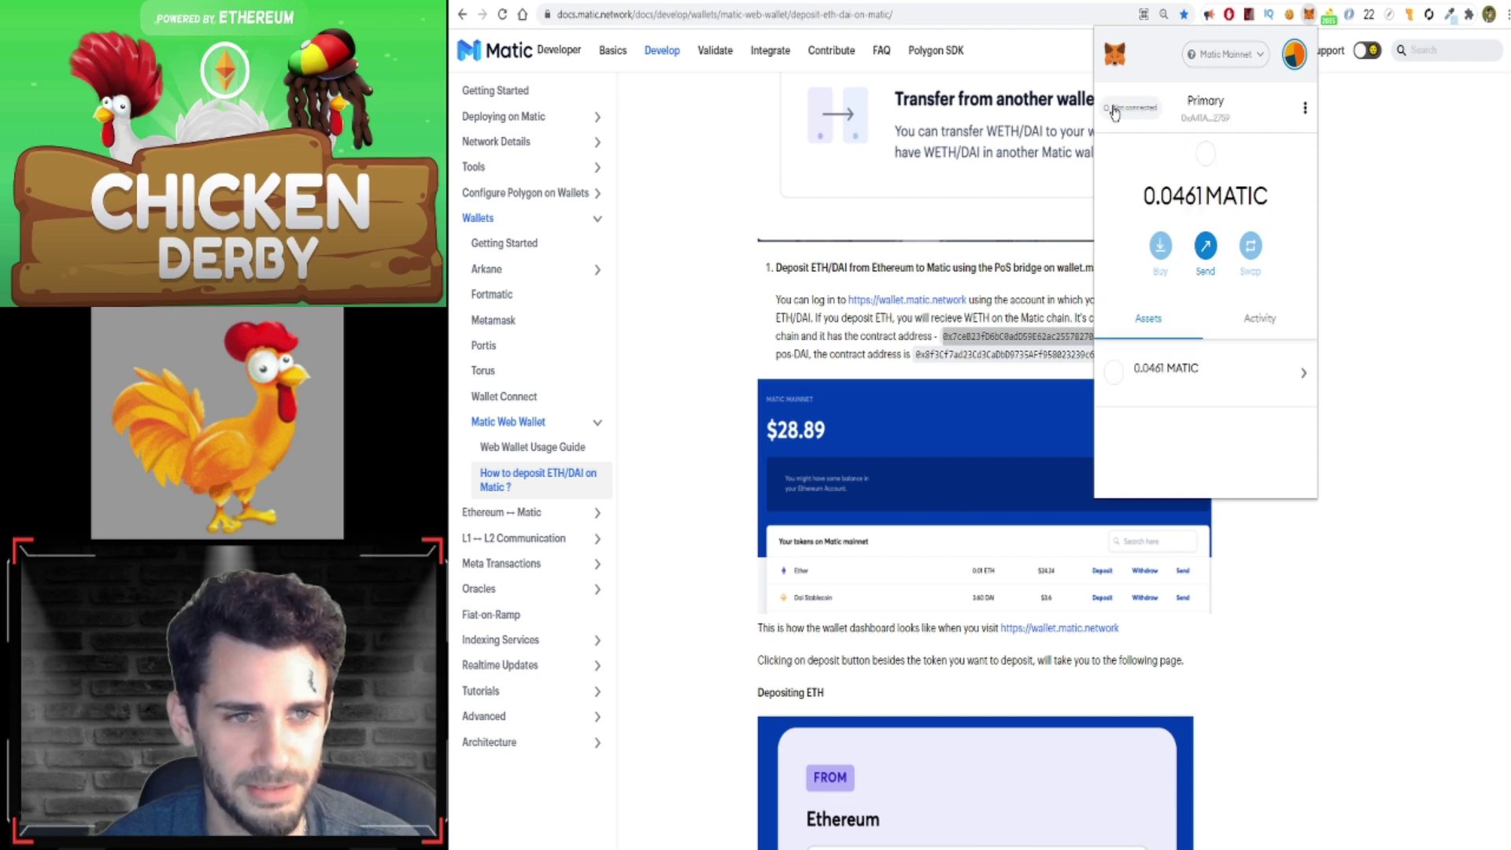
scroll(1239, 324, down, 3)
scroll(1239, 325, down, 1)
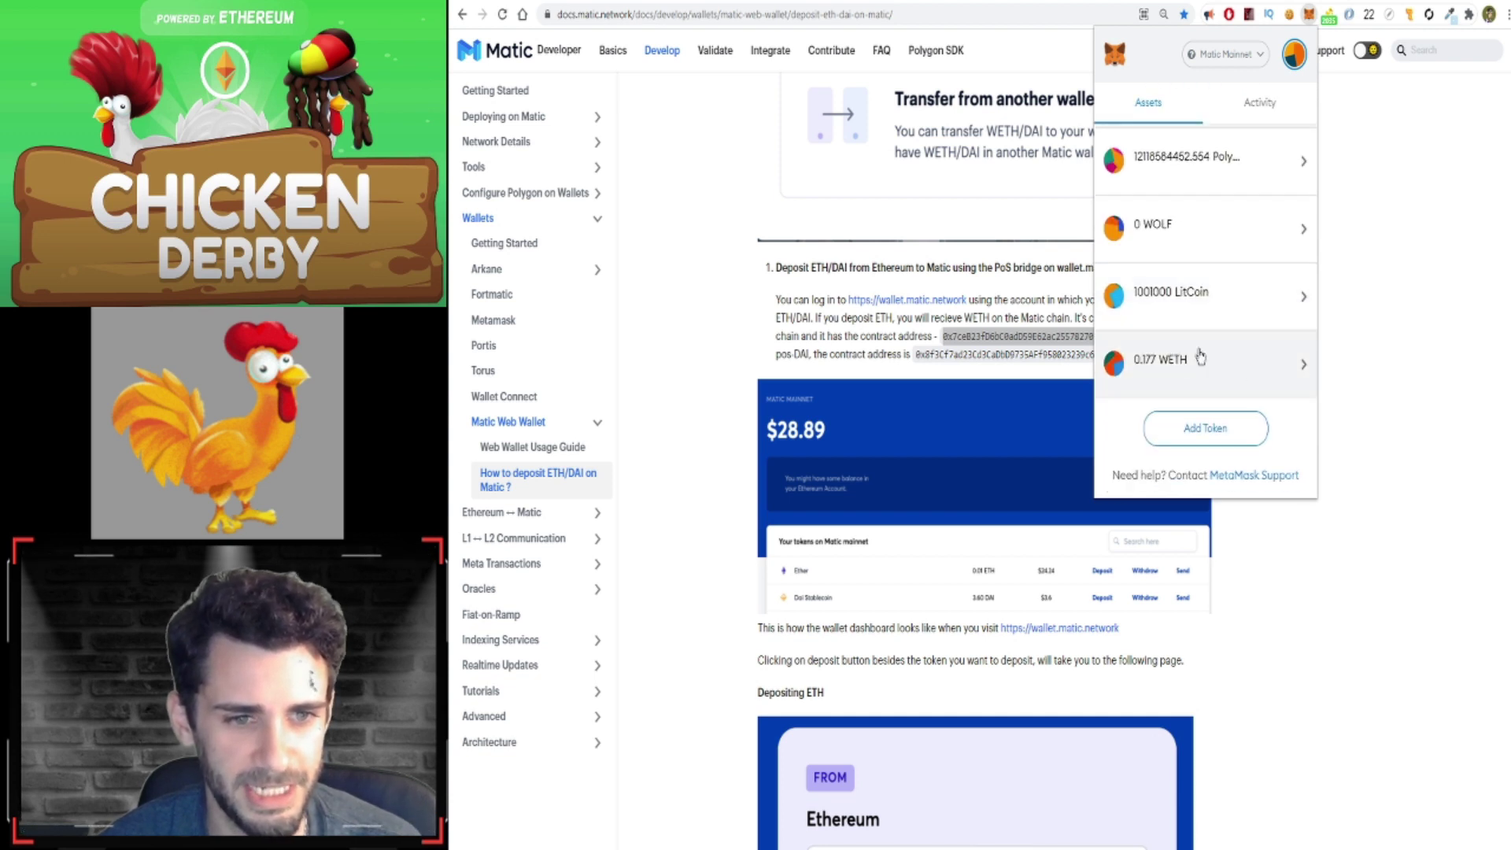
click(1192, 371)
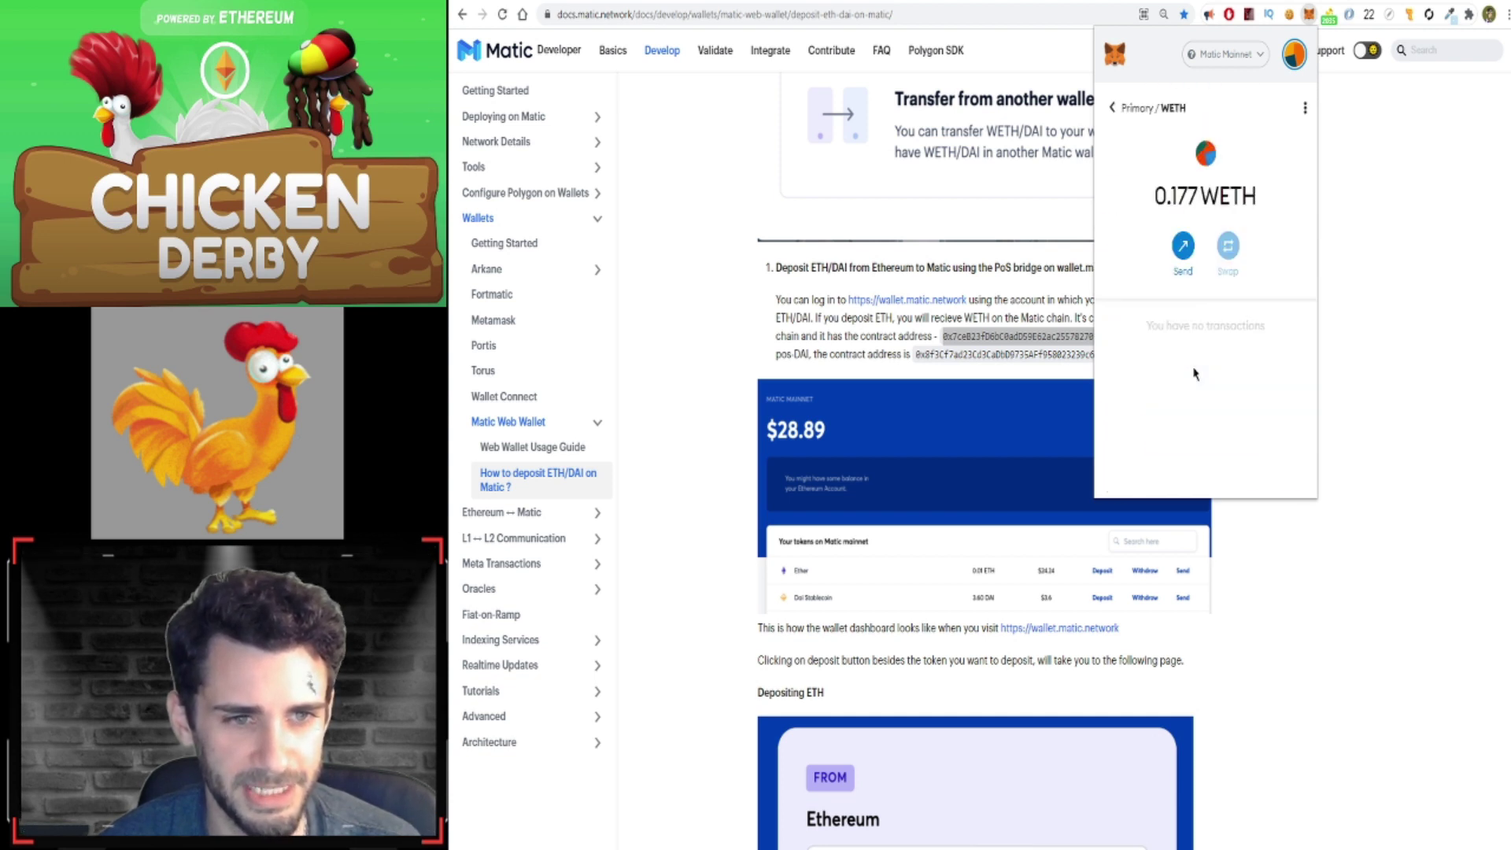
click(1112, 107)
scroll(1176, 447, down, 5)
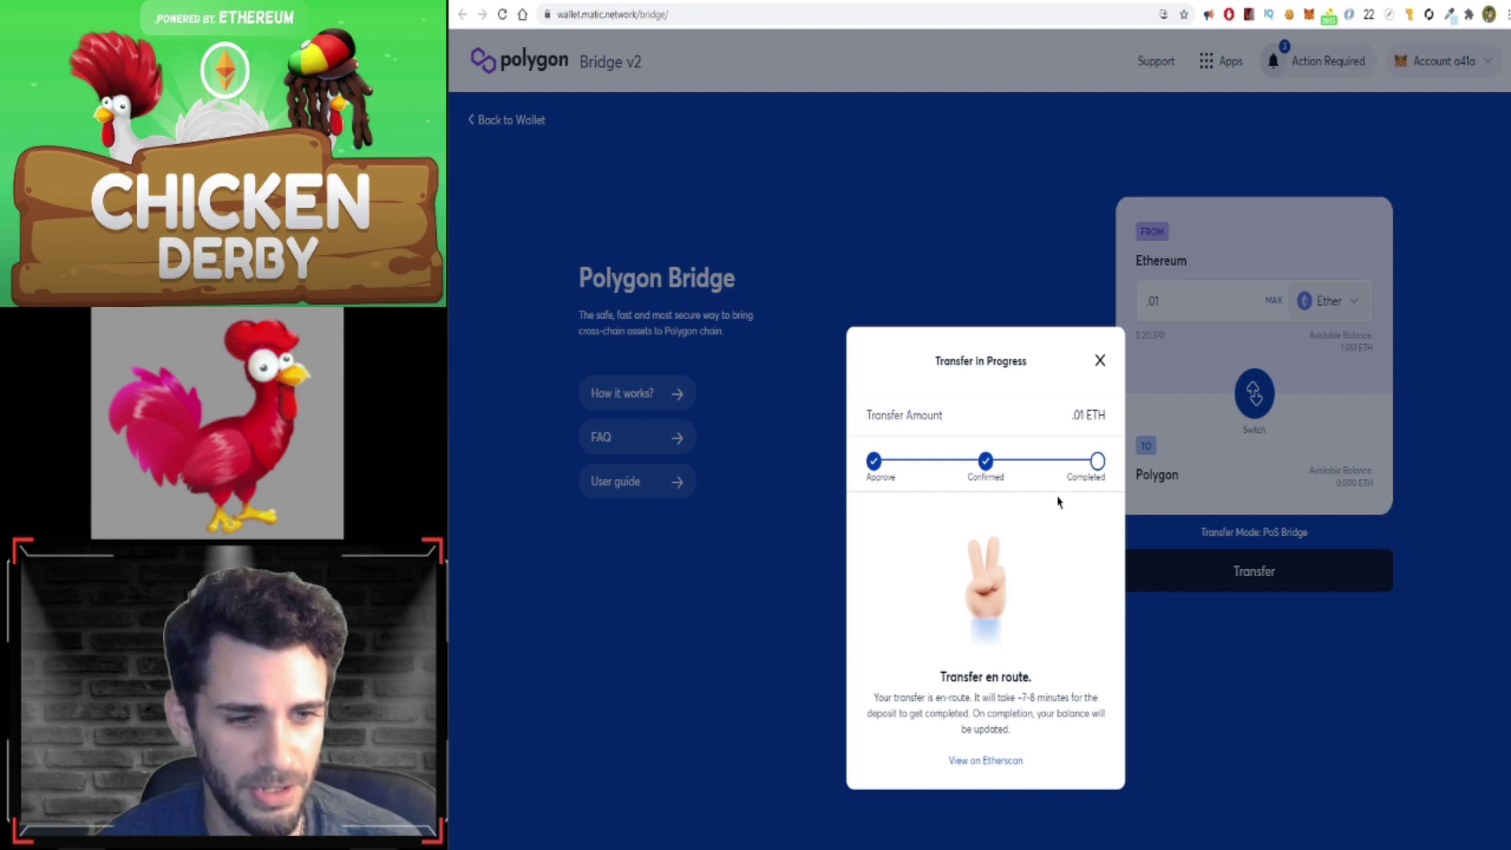
- Toggle MetaMask to Ethereum Mainnet and back to Matic Mainnet, then cancel Add Token
click(1092, 2)
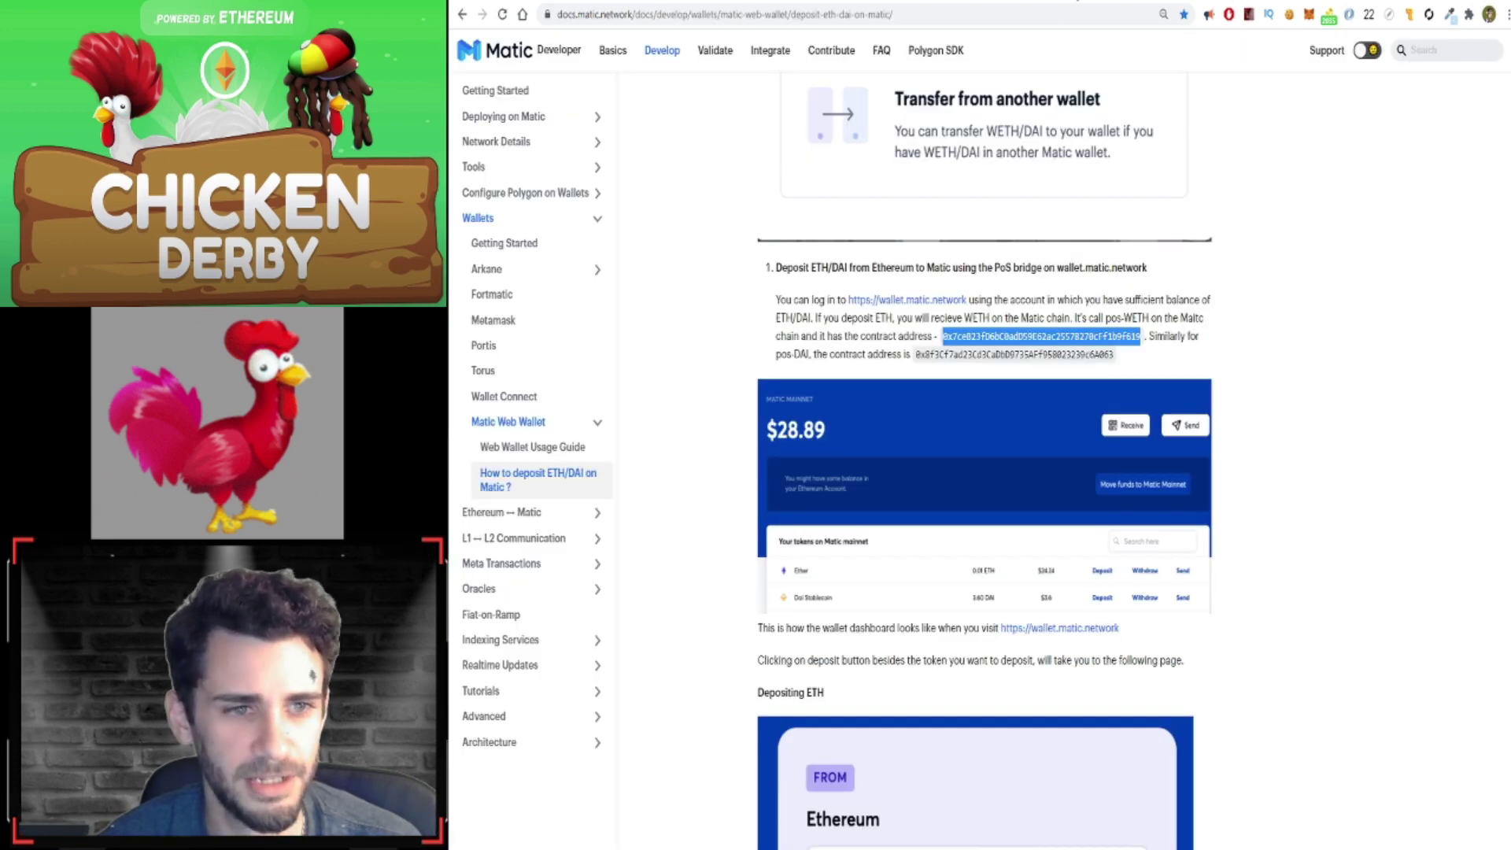
click(1308, 15)
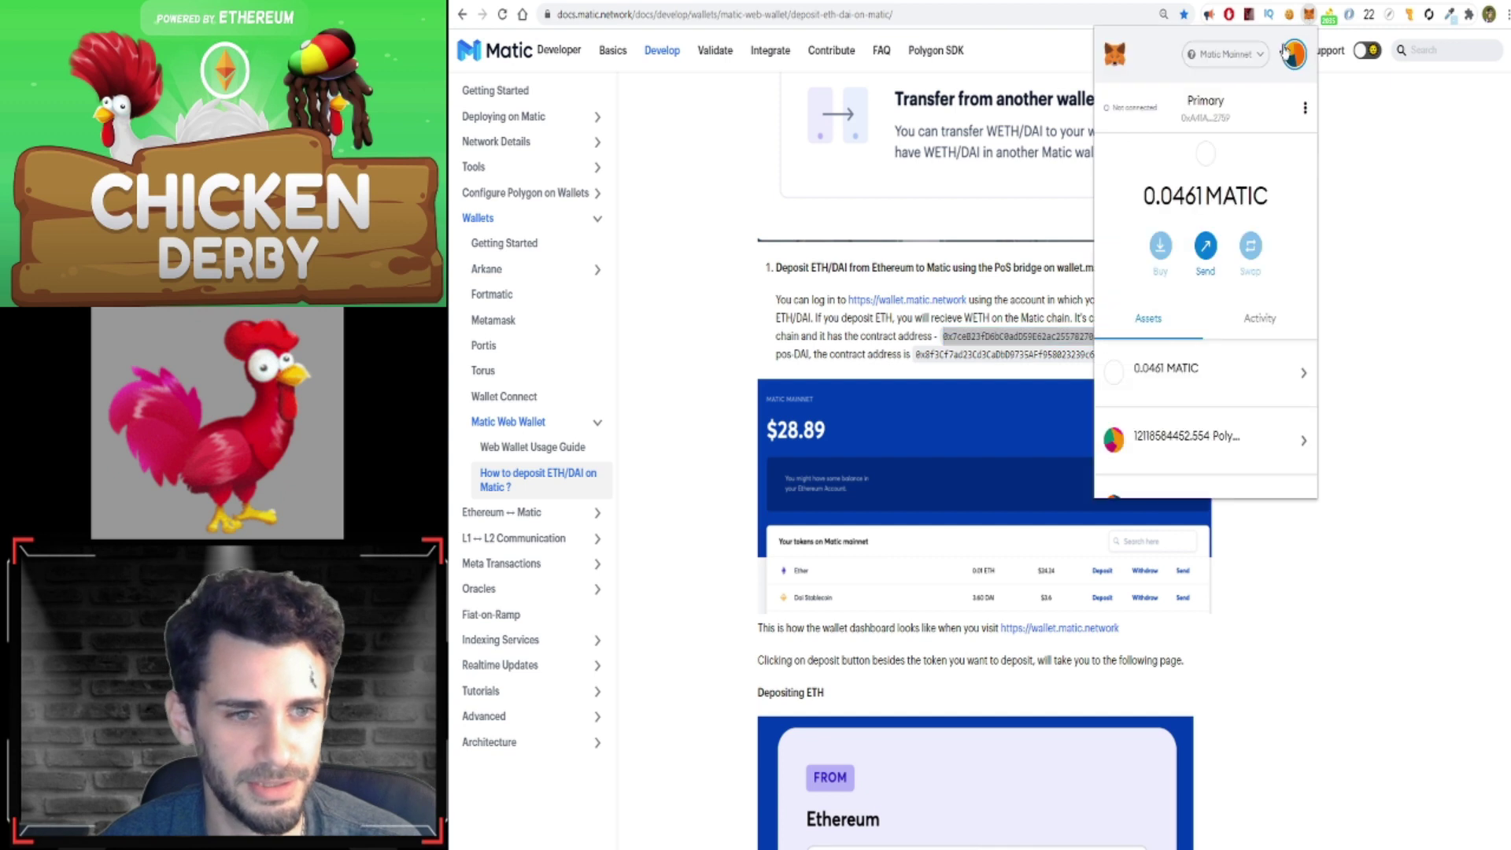
click(1228, 54)
click(1229, 169)
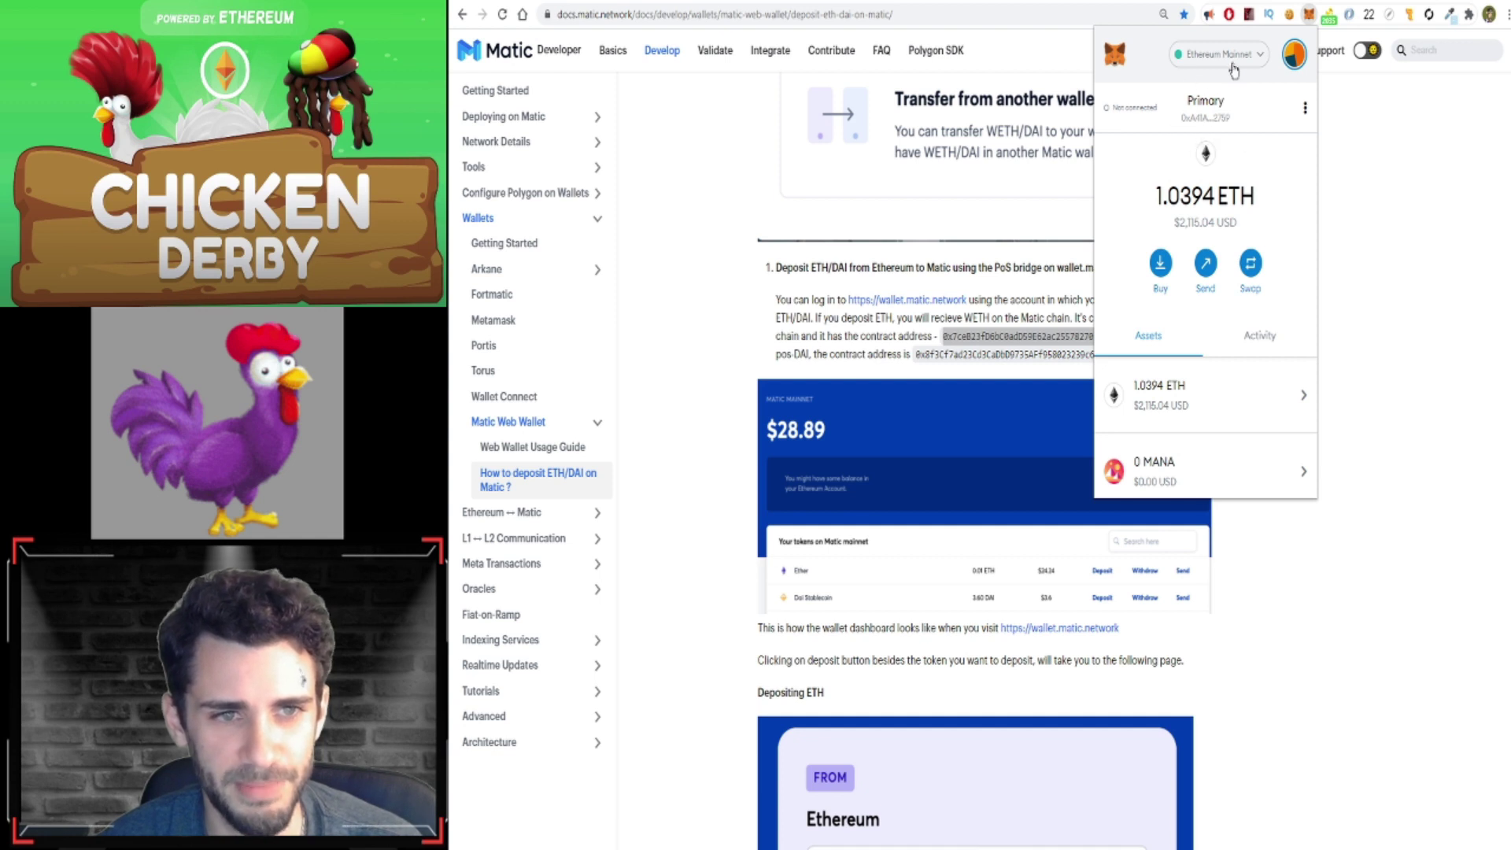
scroll(1247, 178, down, 5)
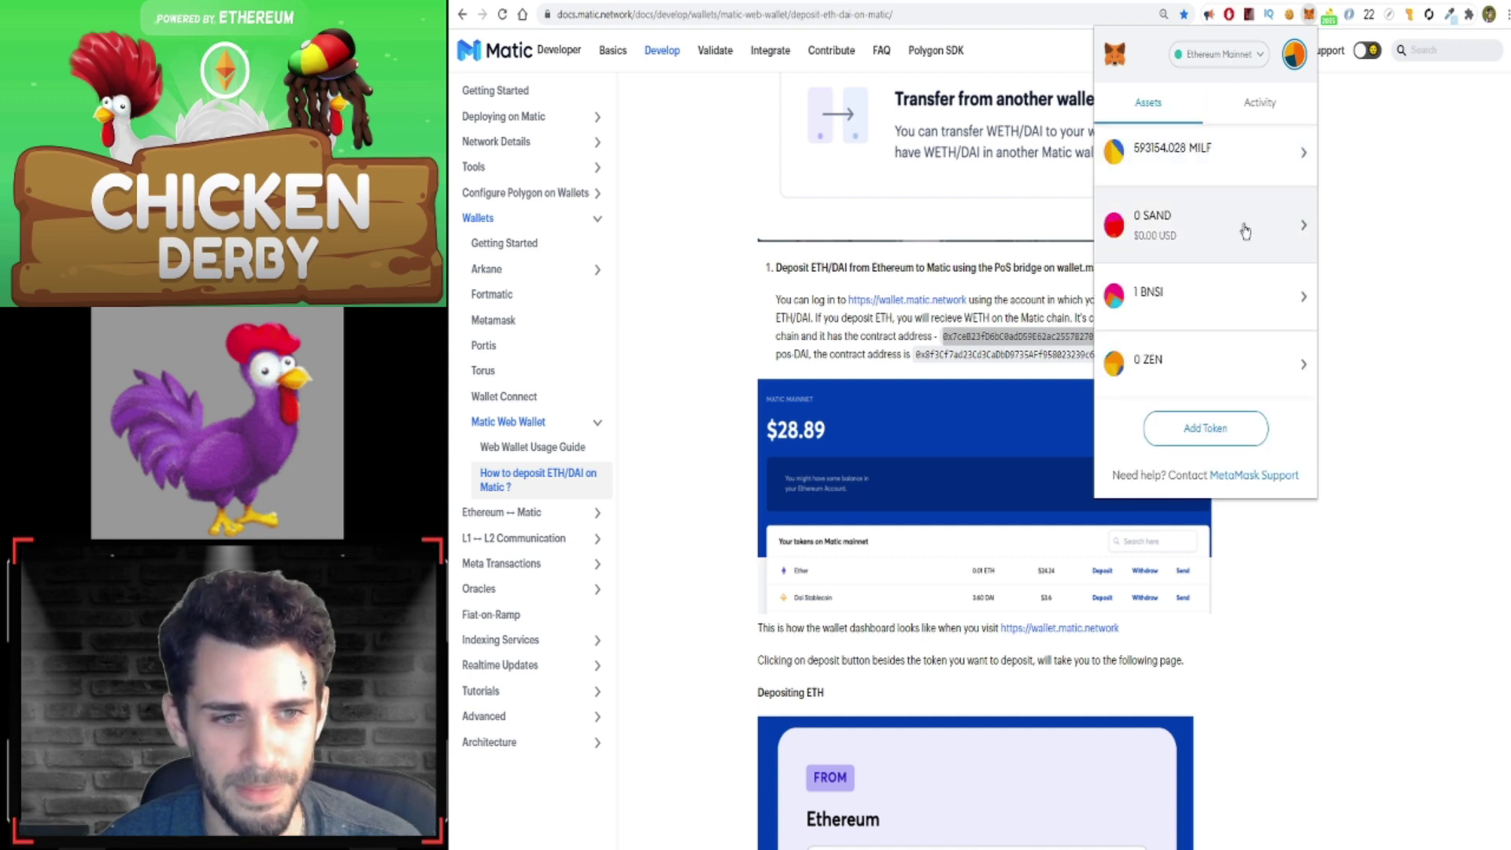
scroll(1248, 229, up, 2)
scroll(1276, 90, up, 2)
click(1228, 54)
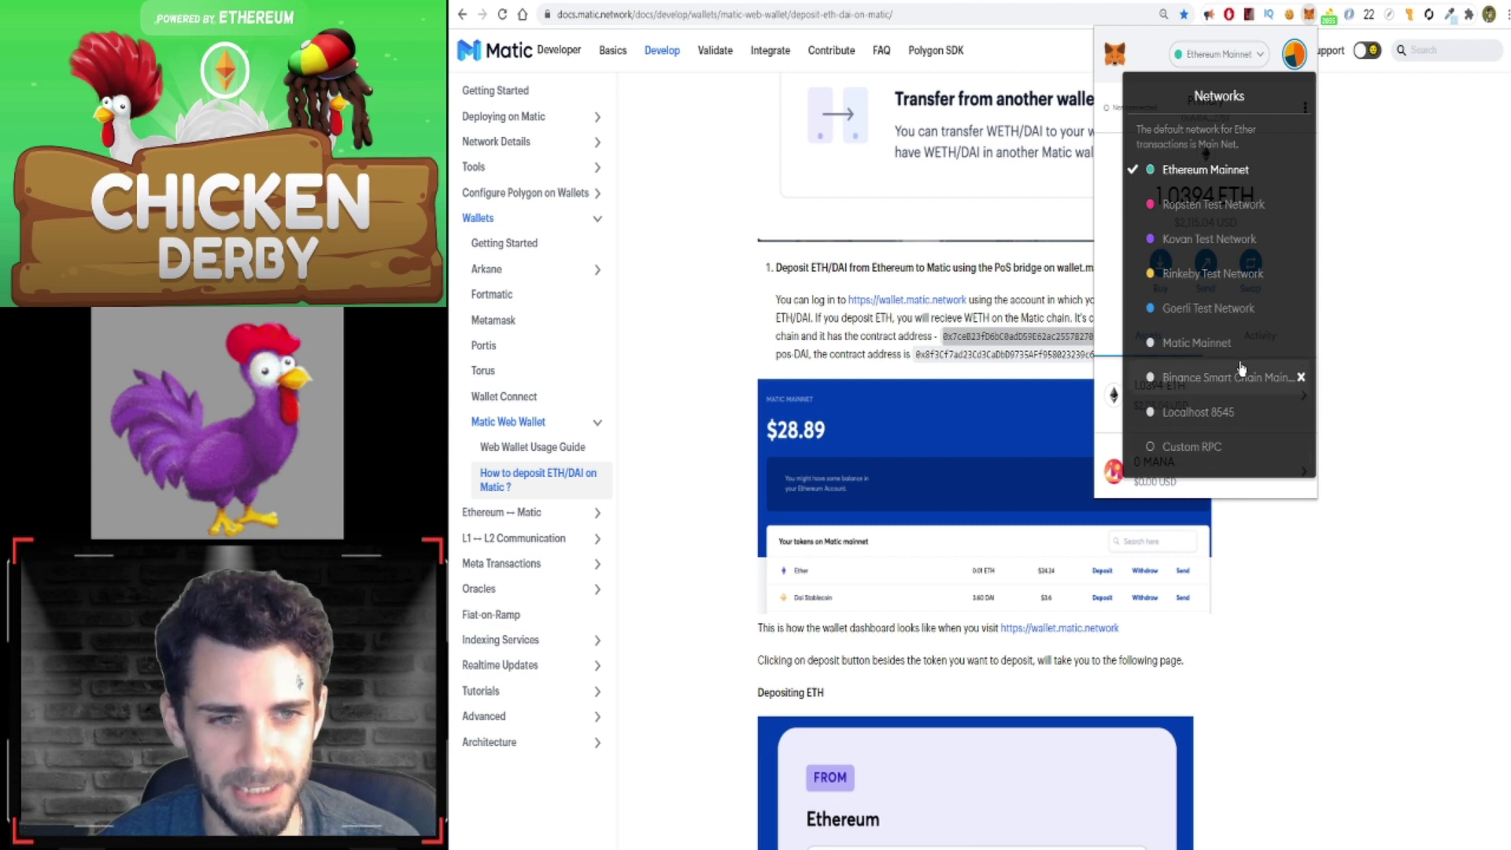
mouse_move(1196, 343)
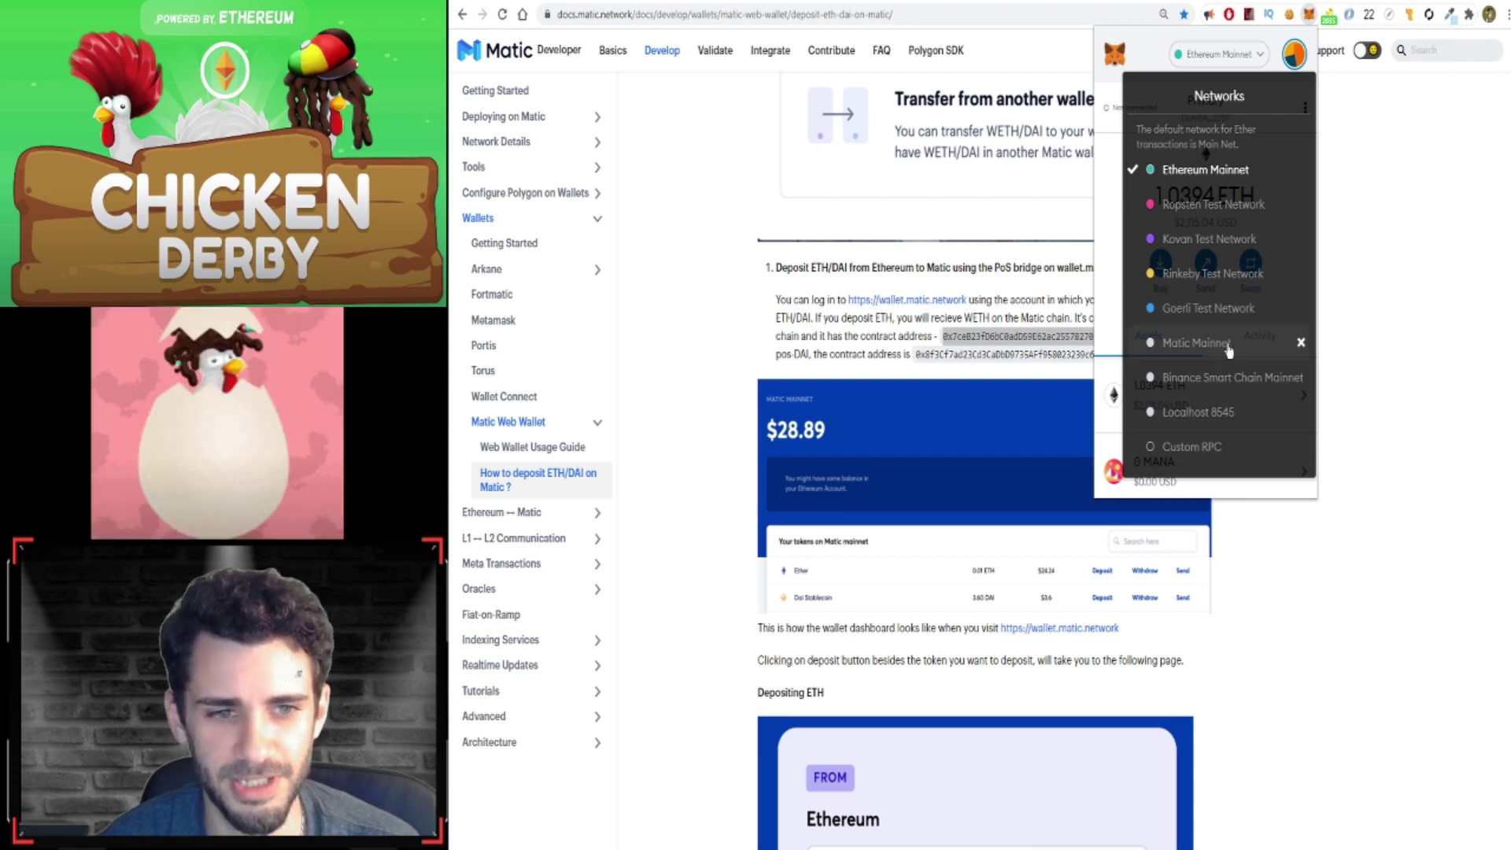
click(1208, 351)
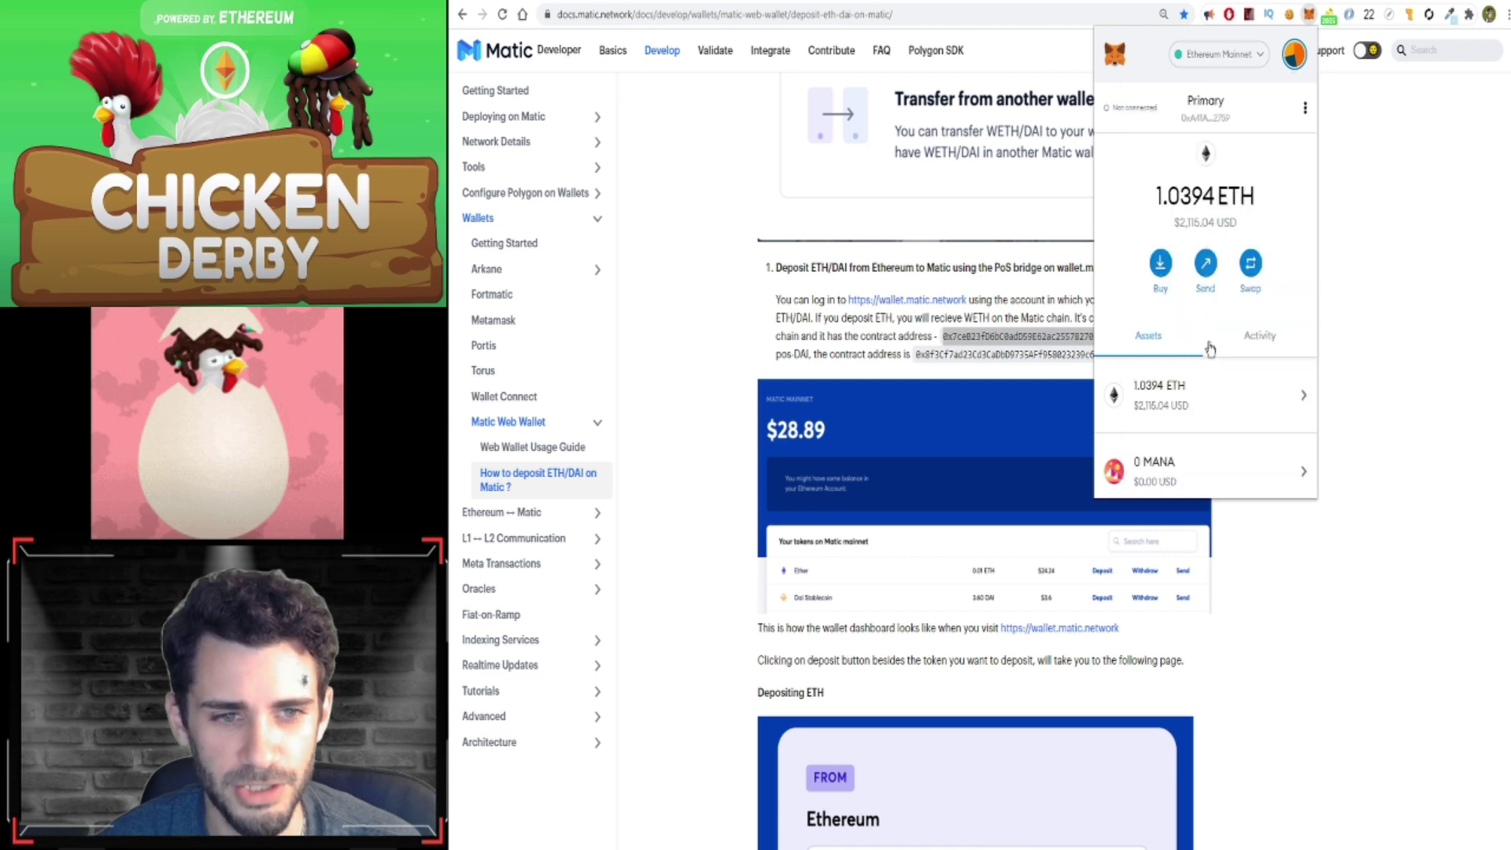
scroll(1214, 321, down, 2)
scroll(1218, 342, down, 1)
scroll(1219, 360, down, 1)
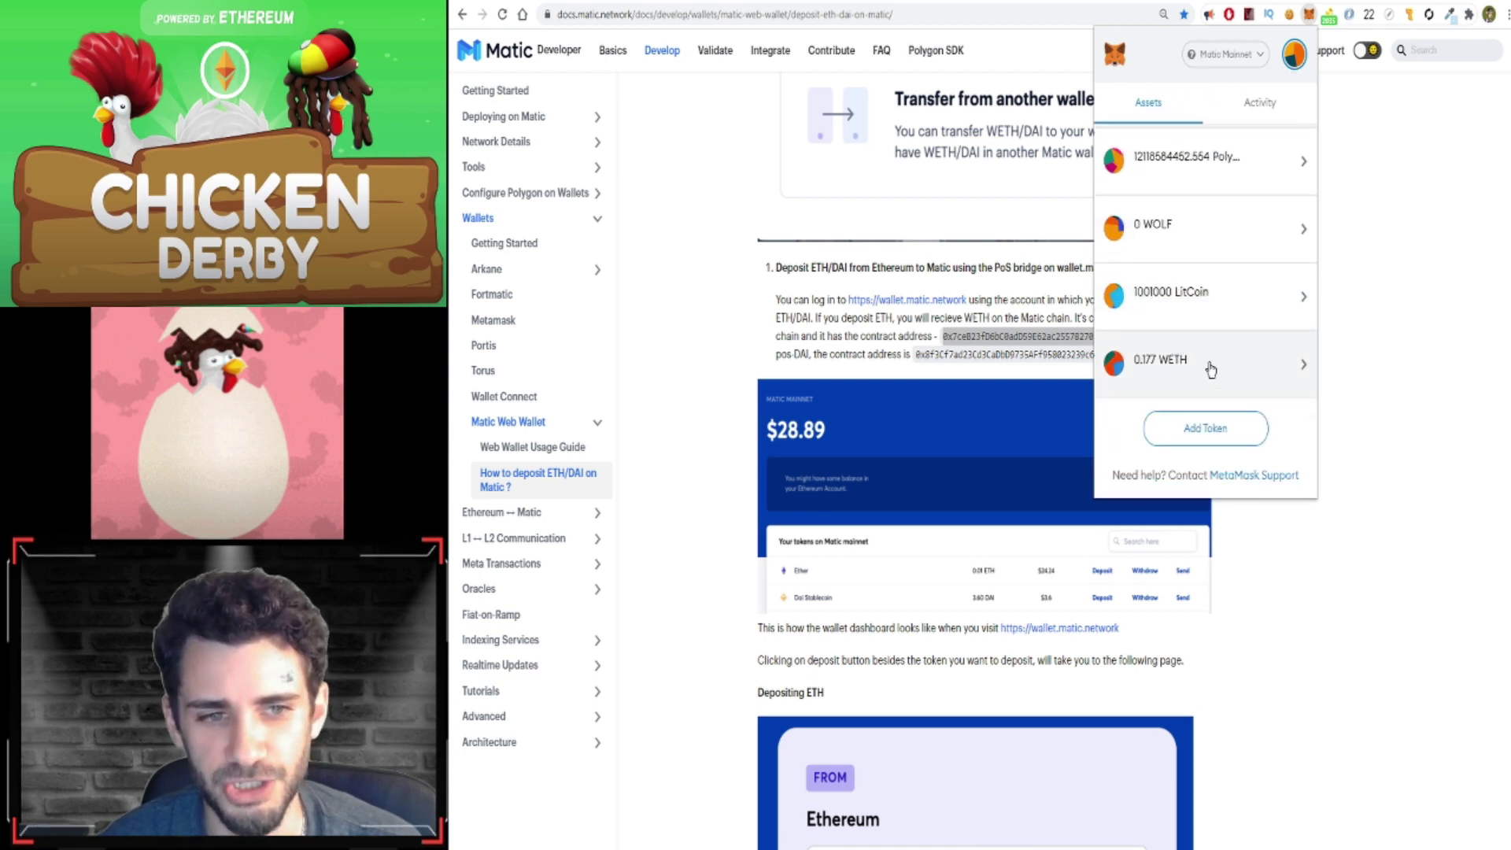
scroll(1220, 342, up, 2)
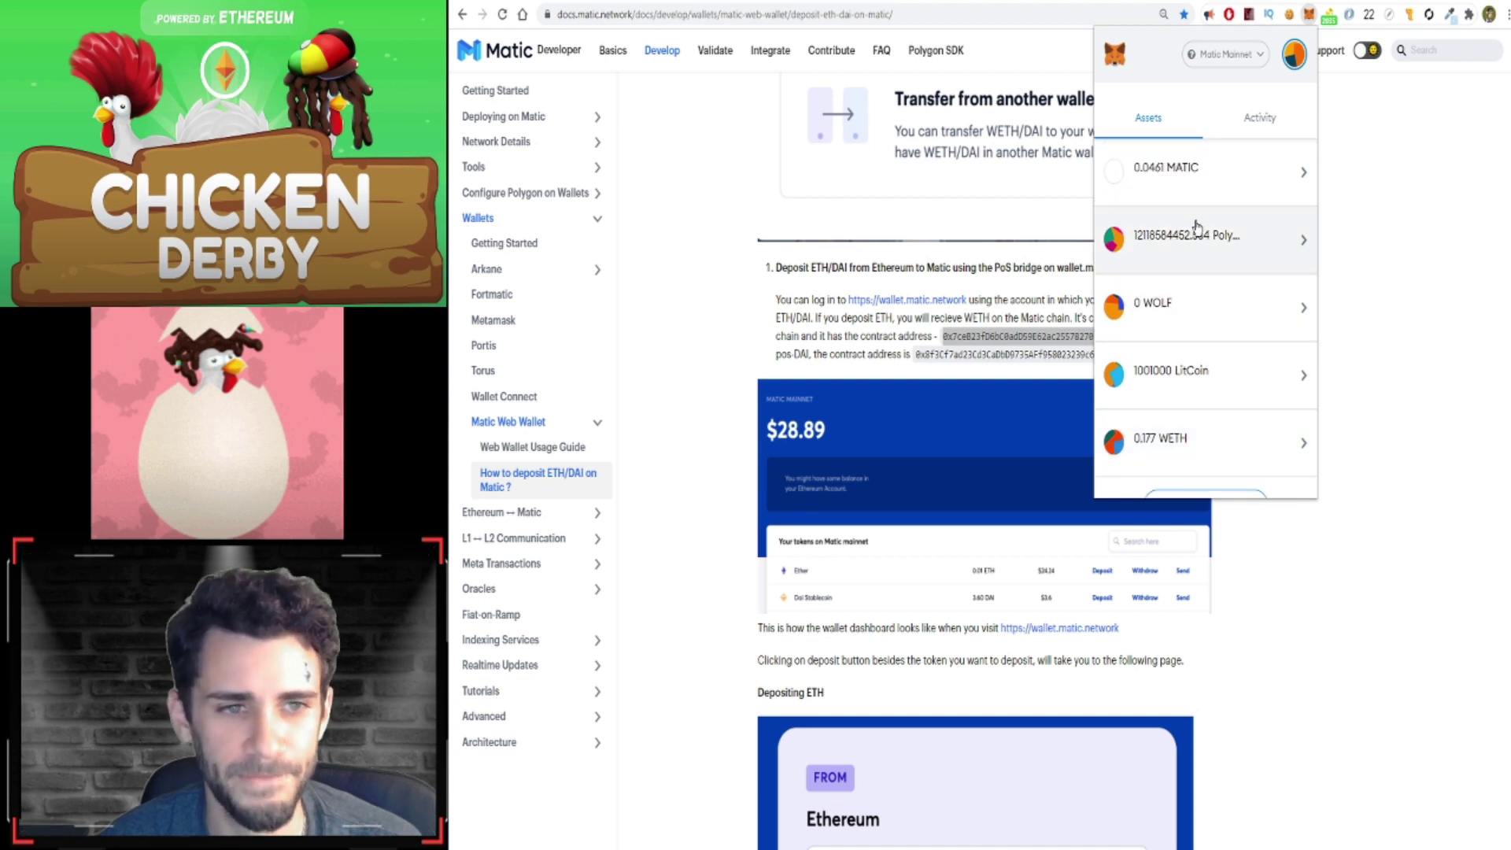
scroll(1168, 390, down, 2)
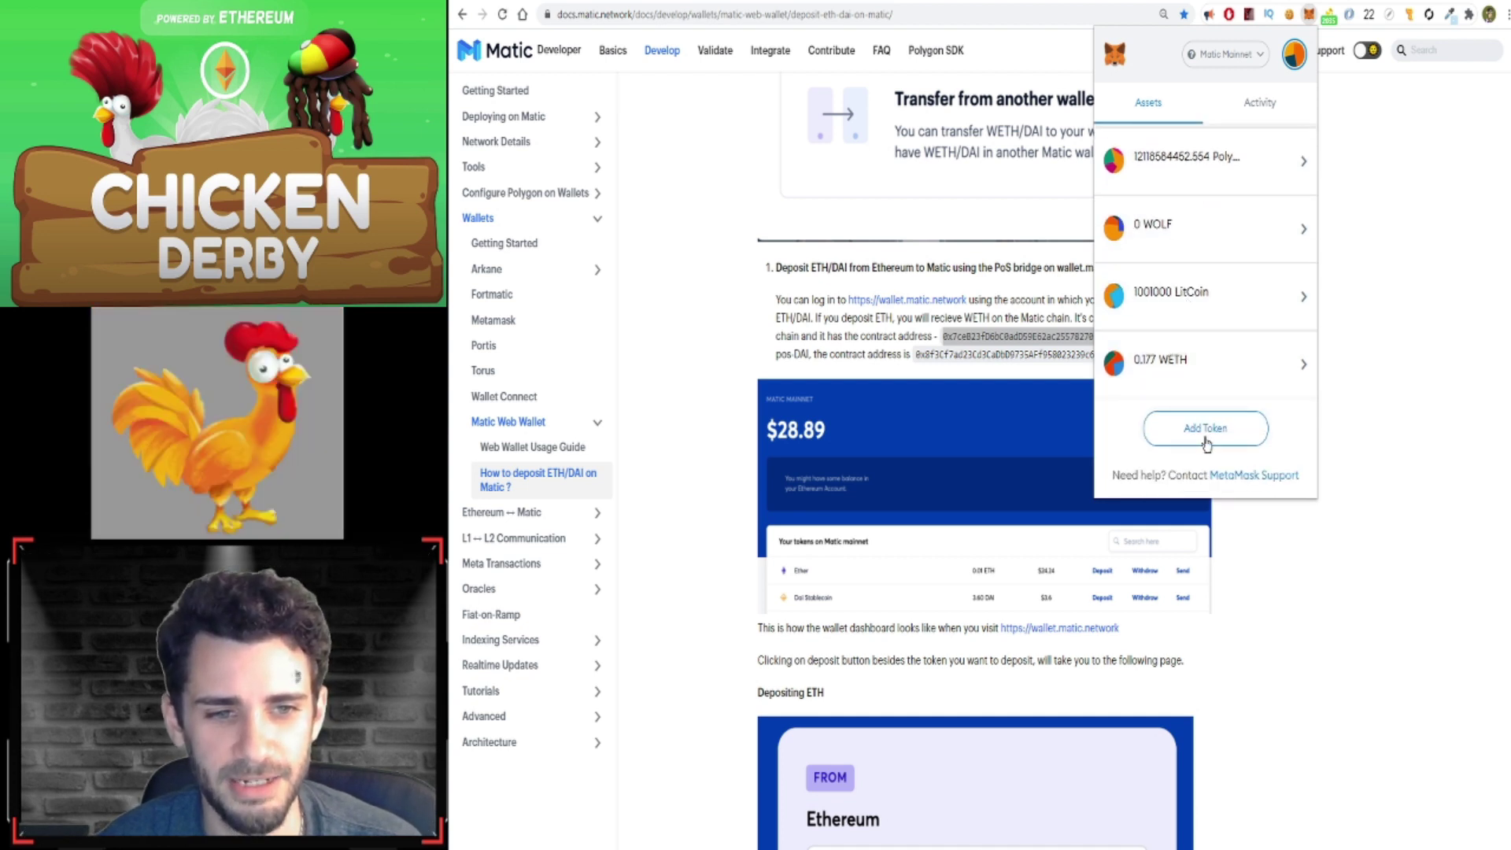
click(1203, 431)
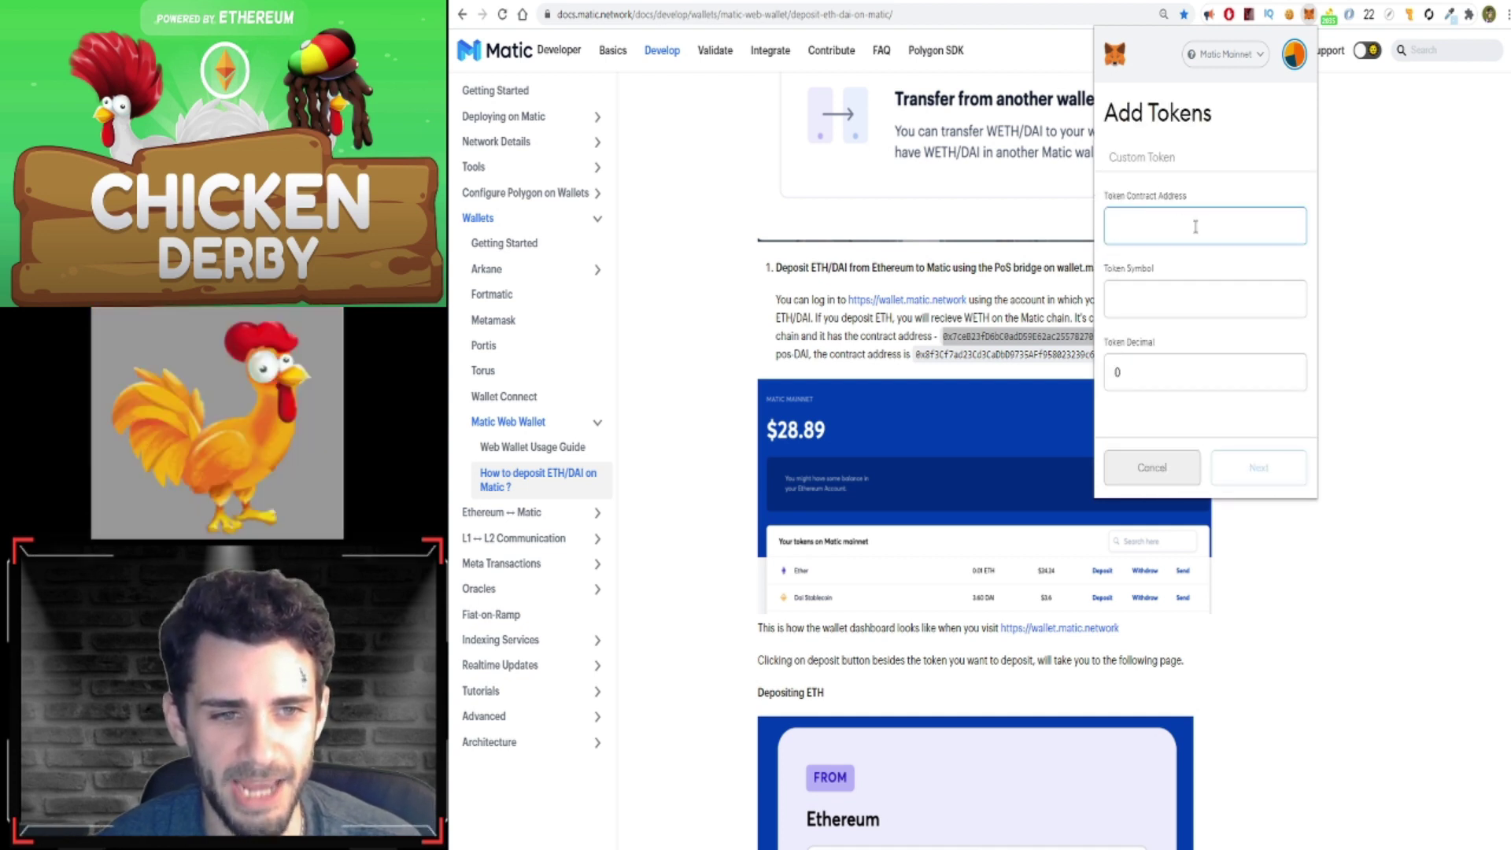
click(1163, 467)
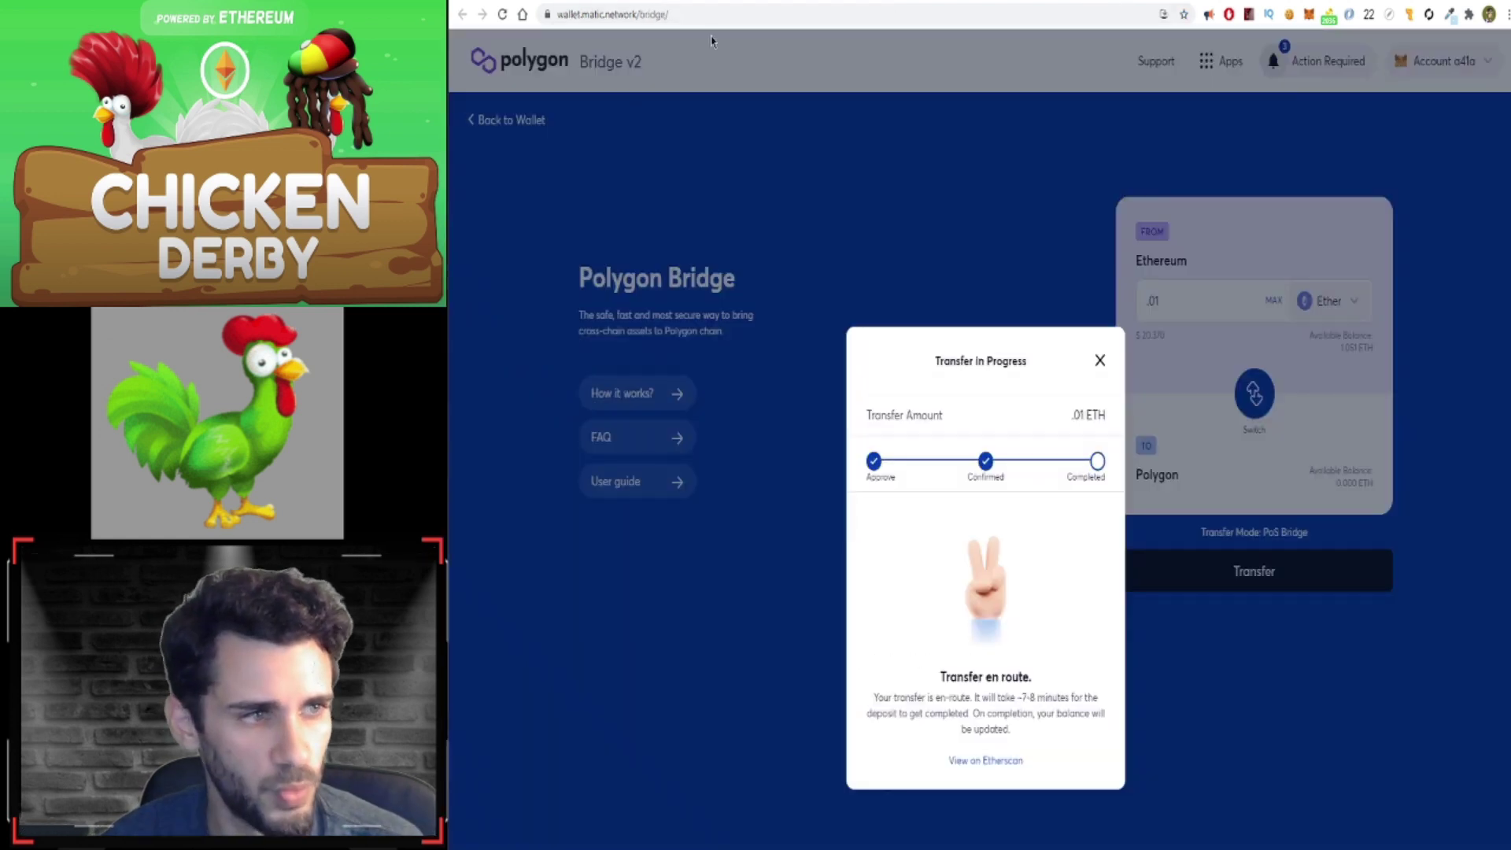
click(638, 18)
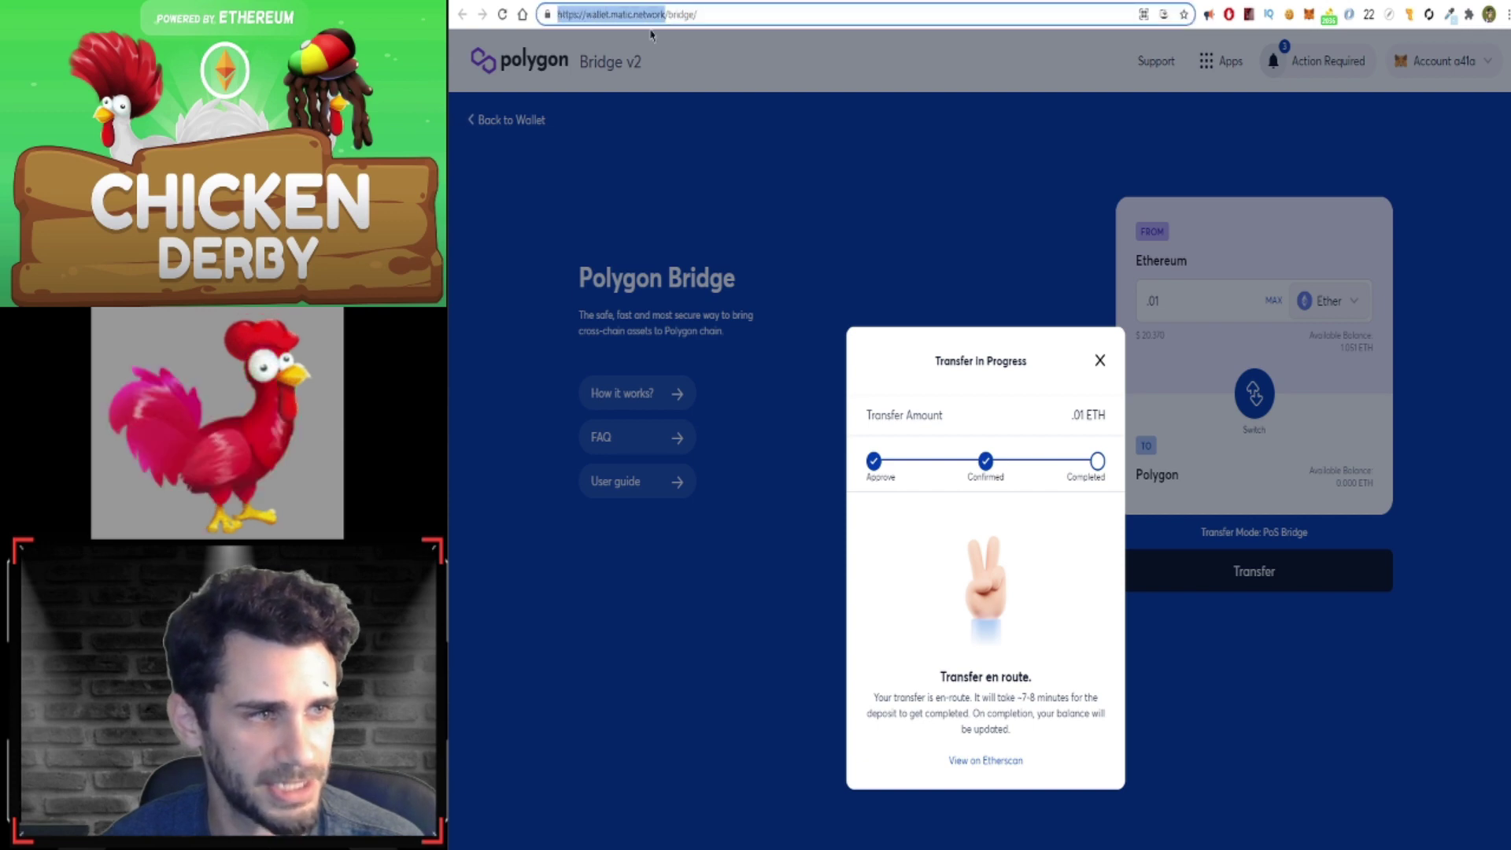
key(ctrl+t)
text(https://wallet.matic.network/)
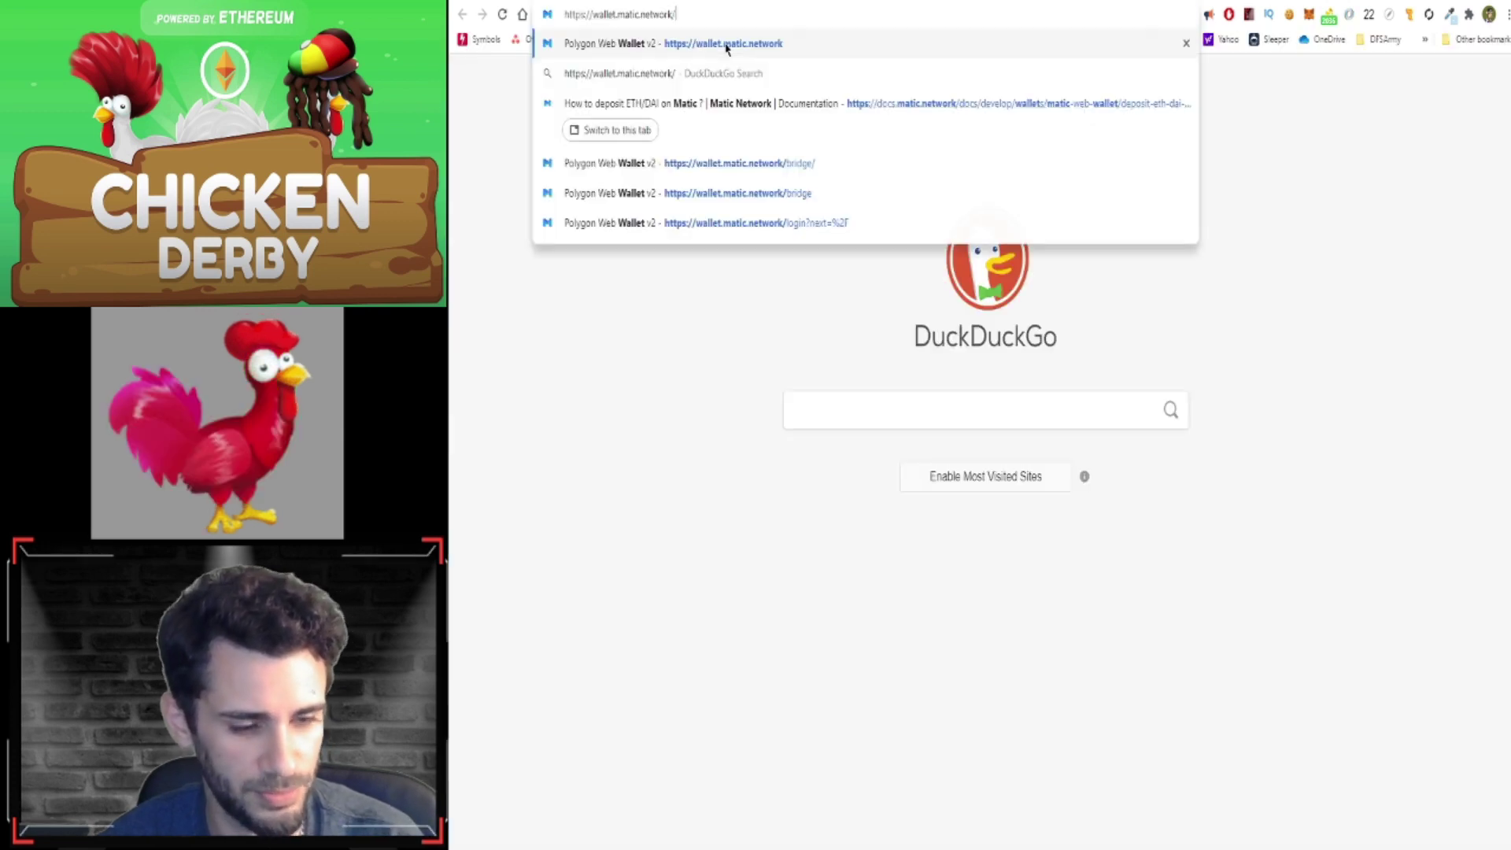
key(Return)
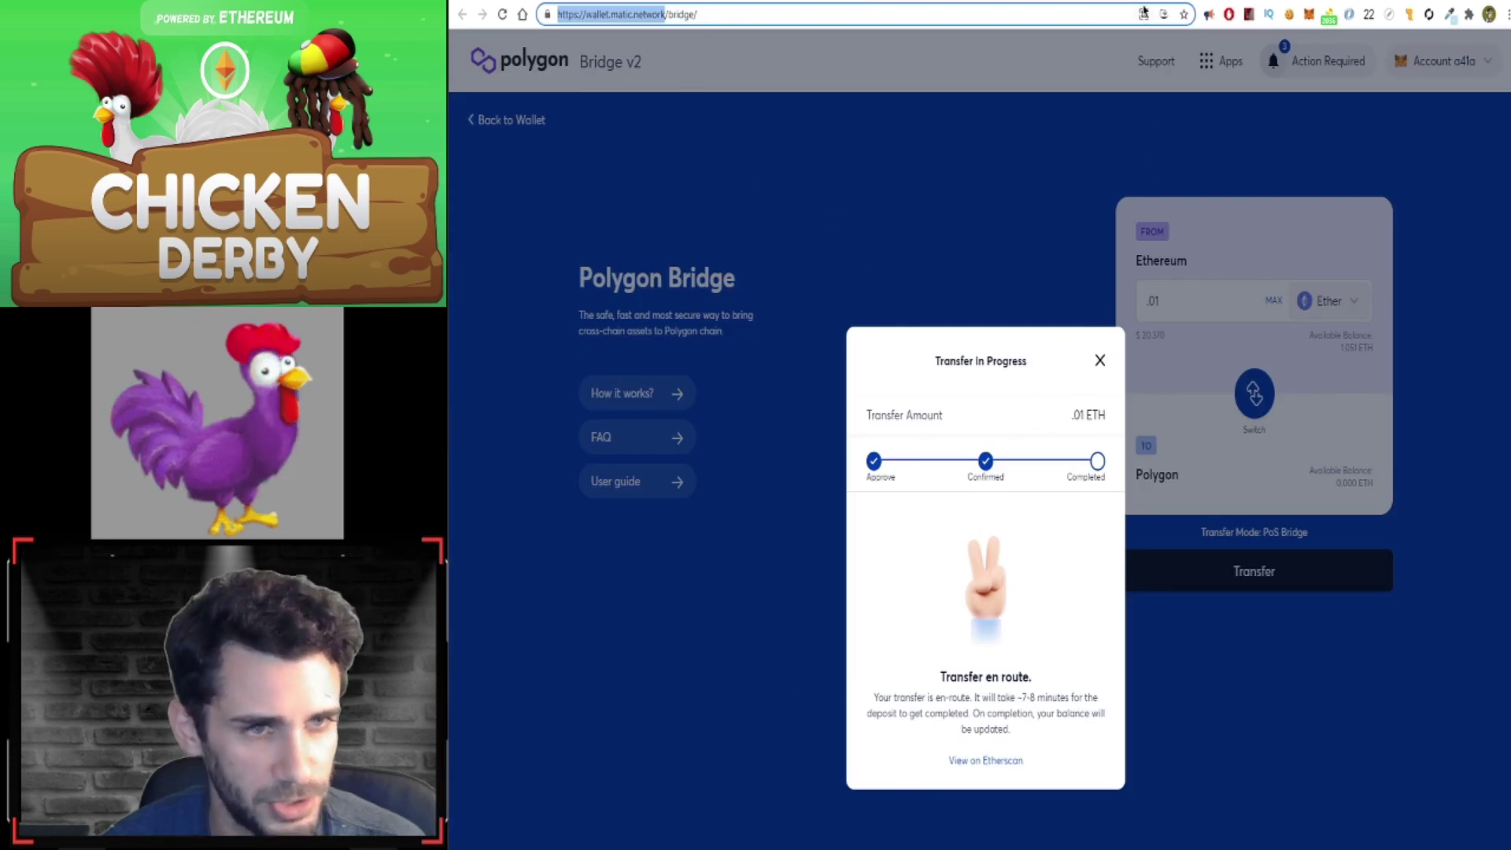
key(alt+Left)
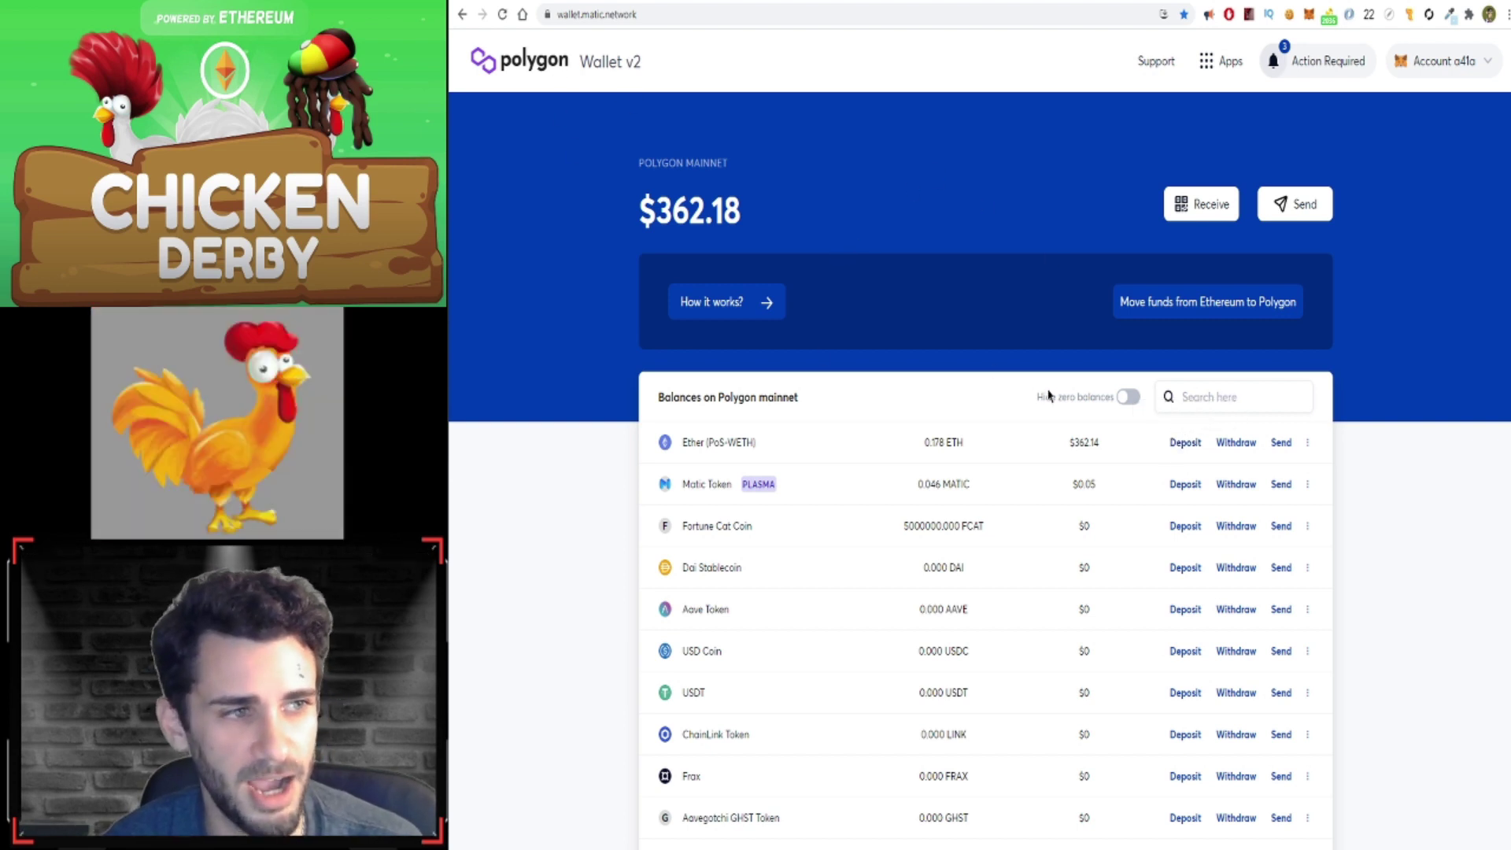
click(1182, 448)
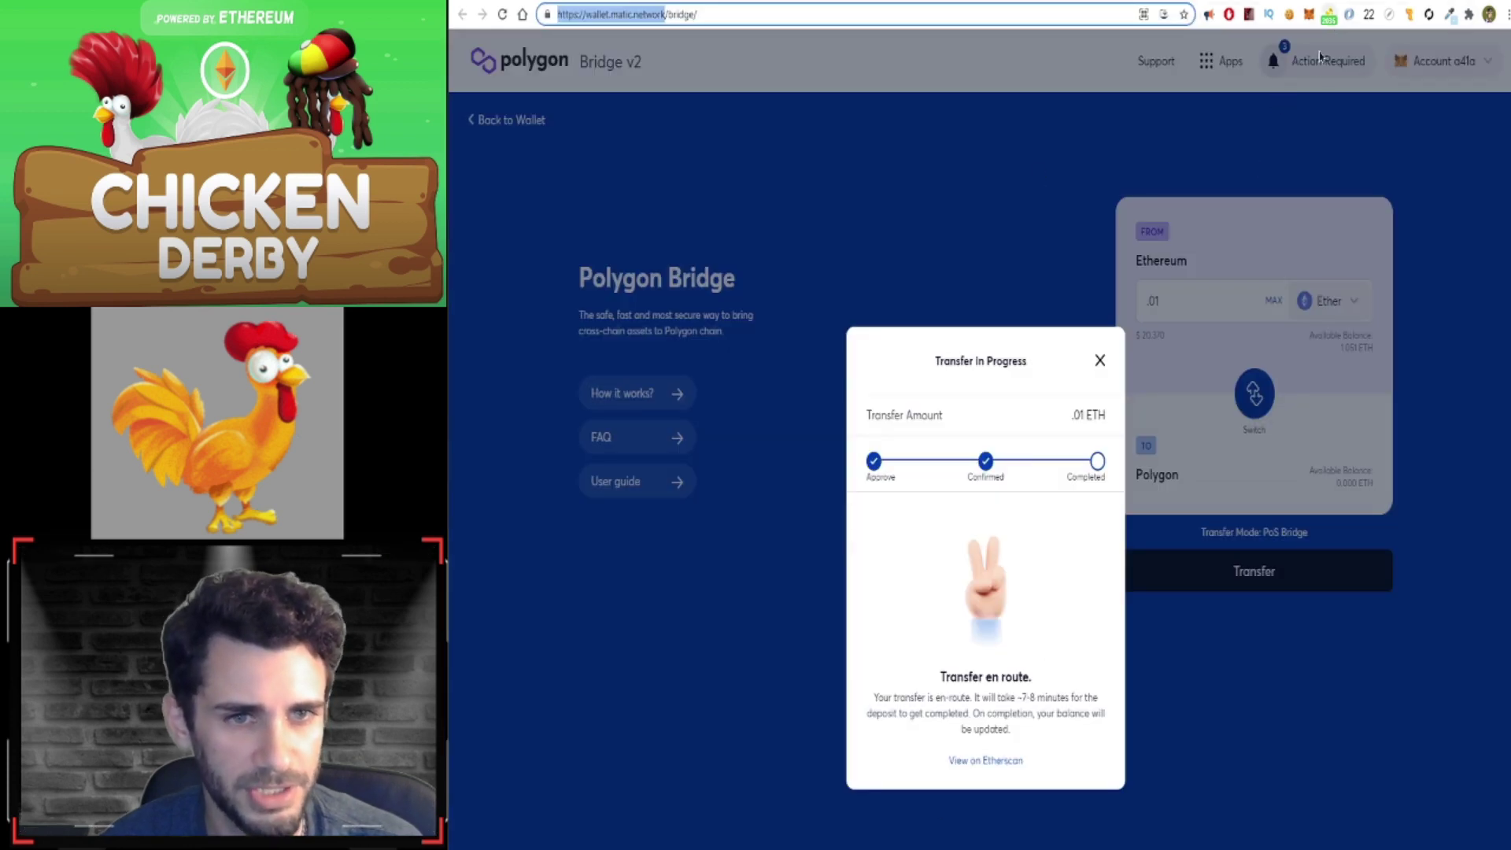
- Open the pending 0.01 ETH deposit from recent transactions and view it on Etherscan
click(1208, 335)
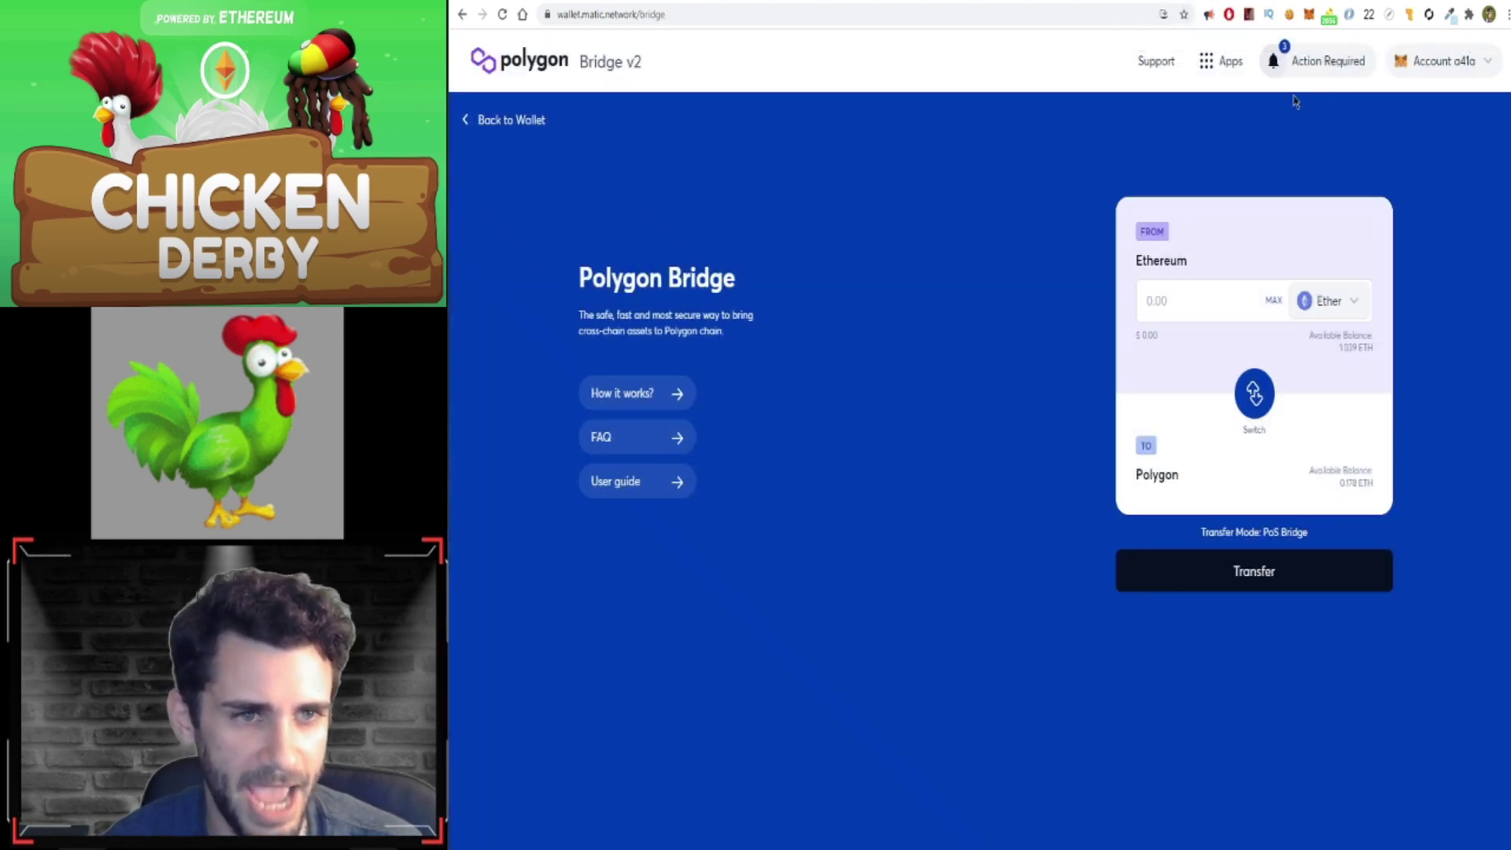
click(1337, 64)
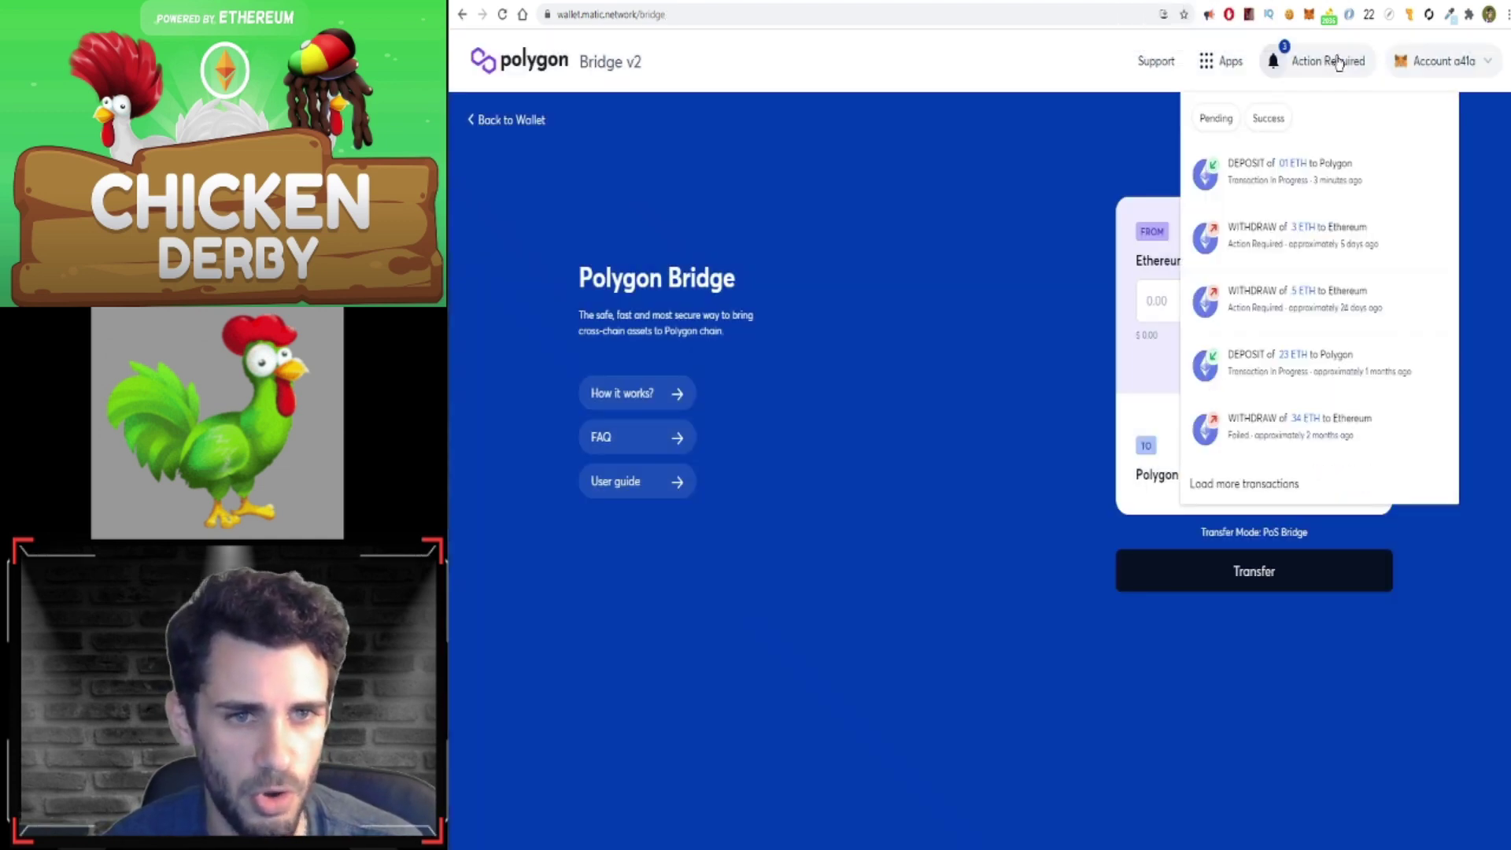
click(1286, 192)
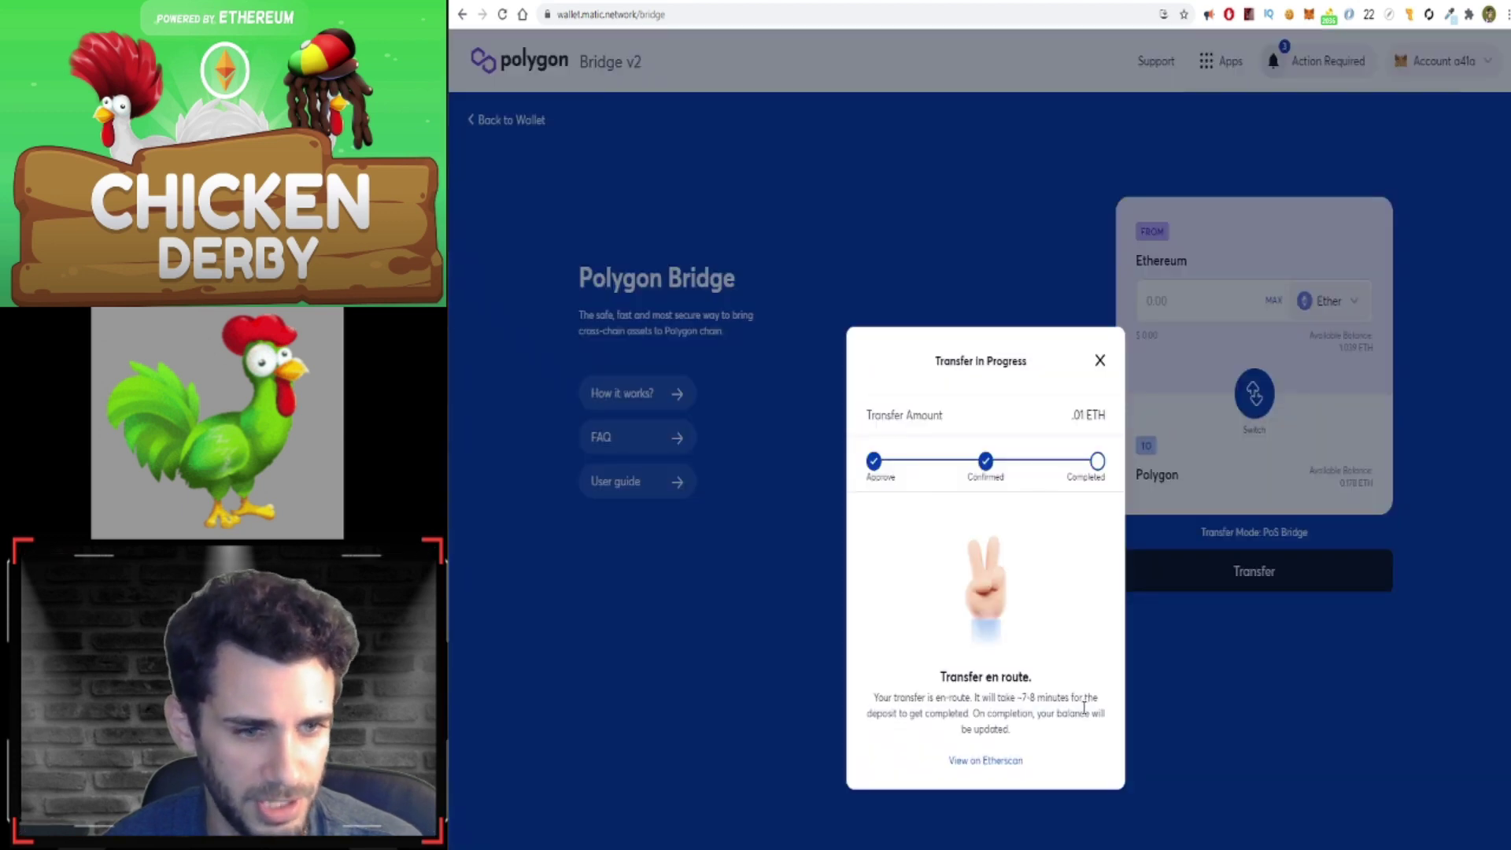
click(975, 762)
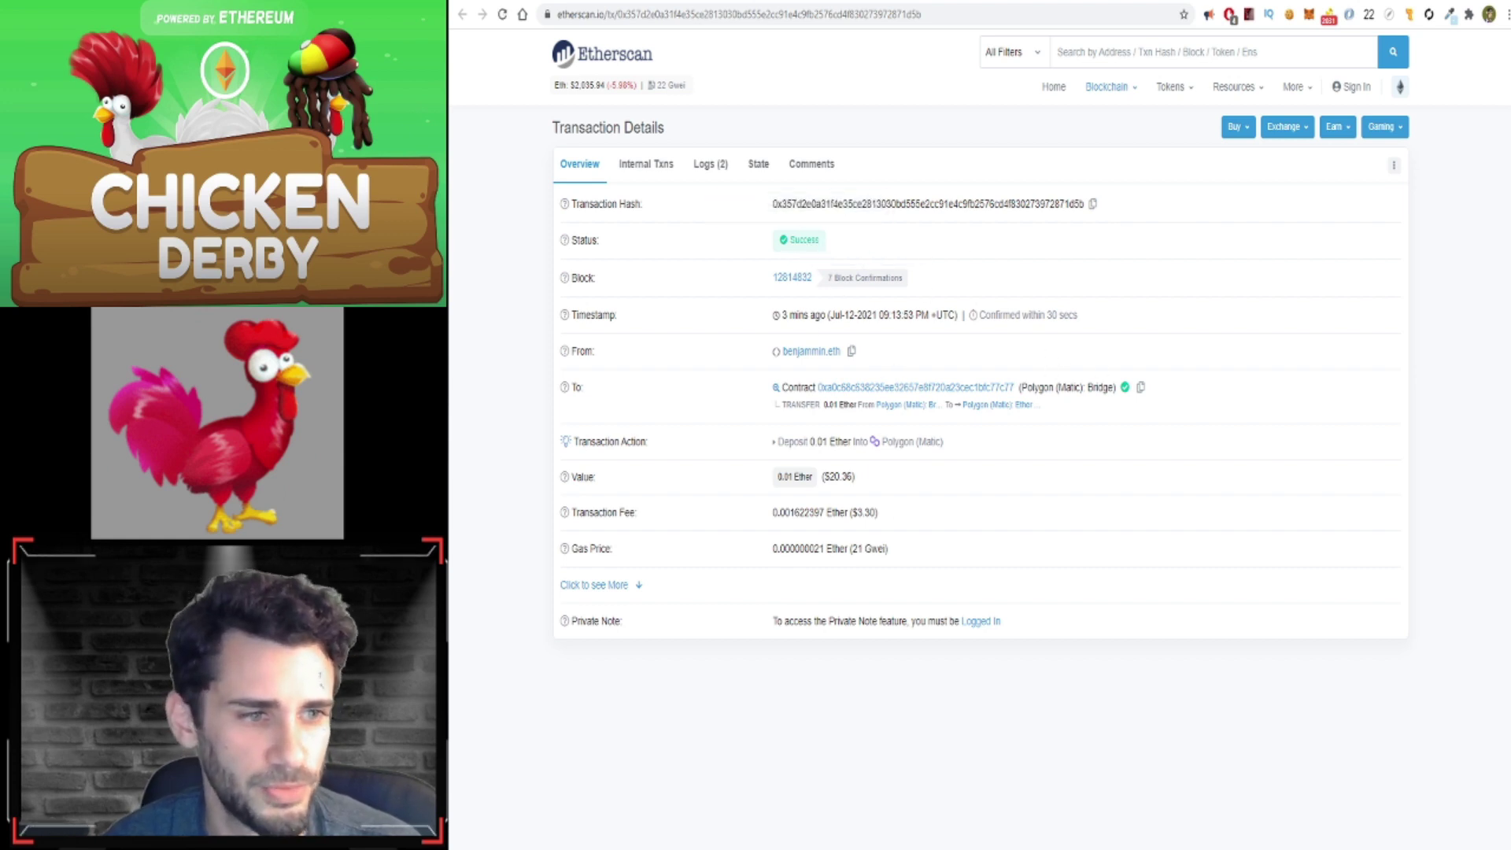
- Leave the successful 0.01 Ether Etherscan transaction for the Polygon Bridge tab
click(1187, 5)
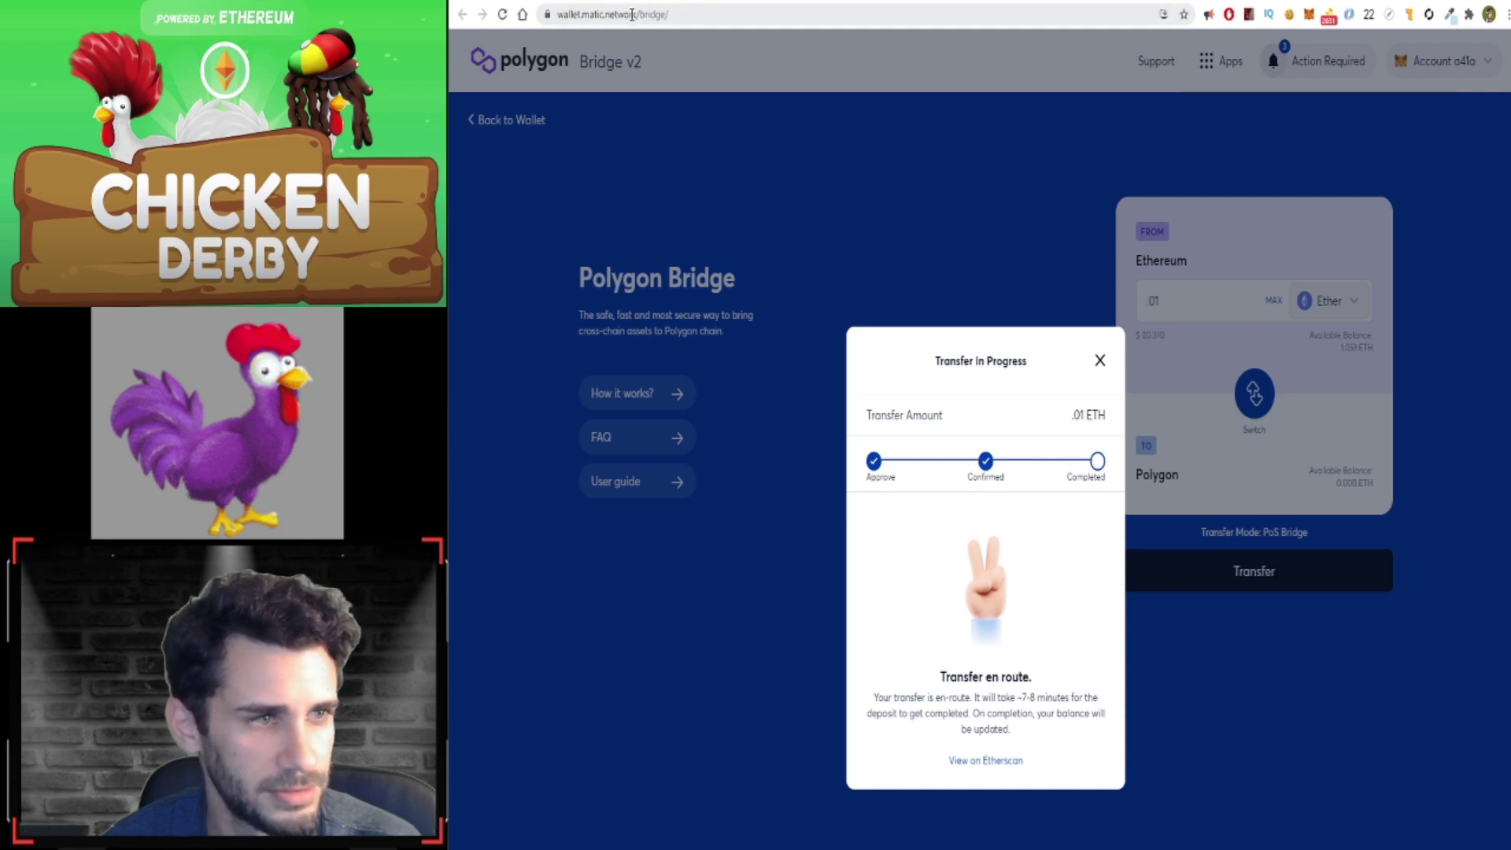
- Load the wallet.matic.network home page by trimming the bridge part of the address
drag(634, 15, 674, 14)
key(BackSpace)
key(Return)
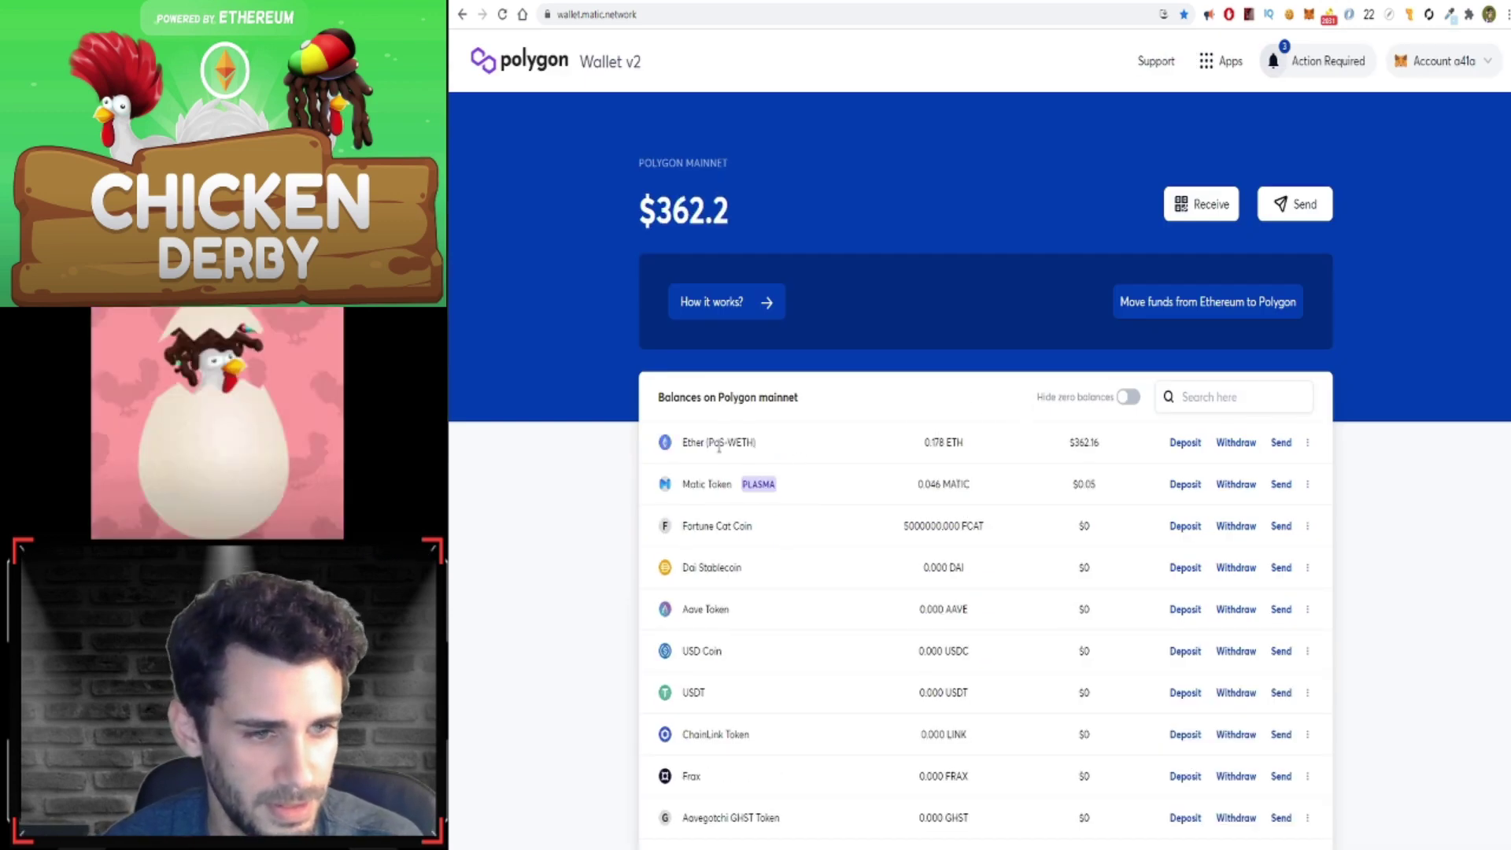
- Add the Ether (PoS-WETH) token to MetaMask on the second attempt and check the wallet
click(1307, 445)
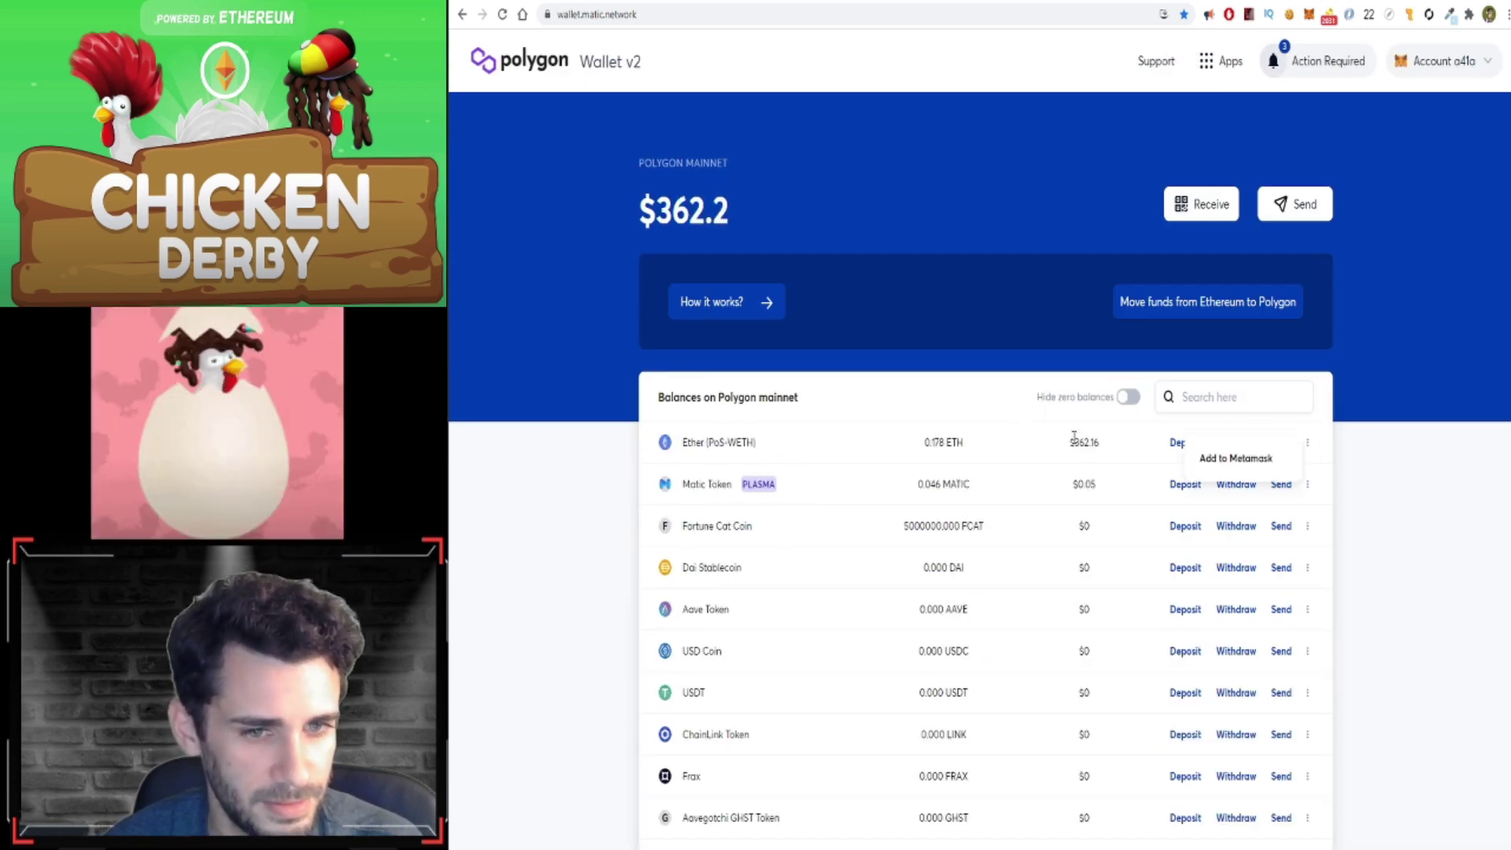
click(1251, 460)
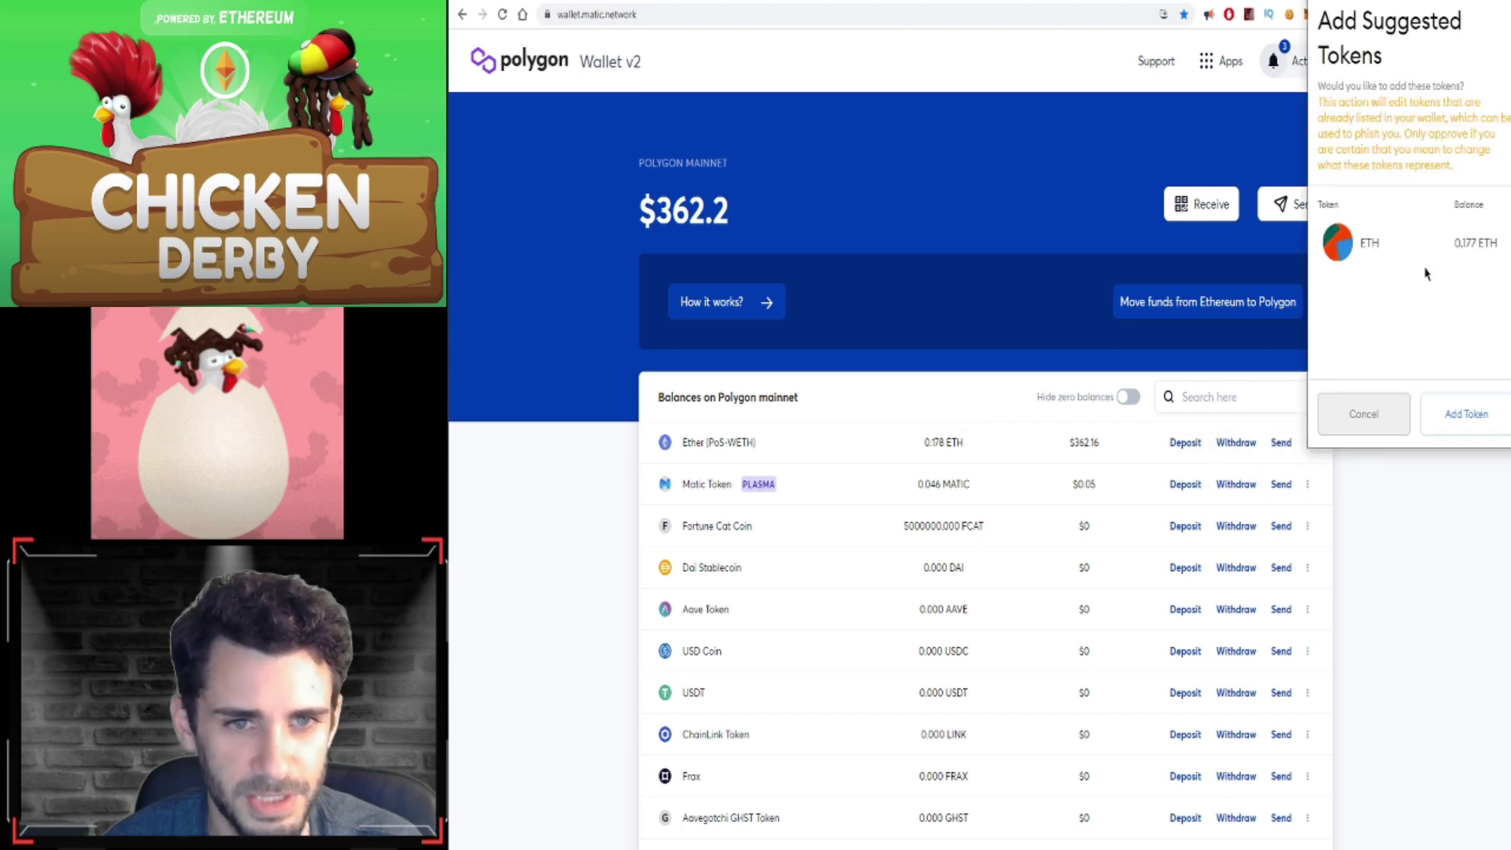
click(1346, 413)
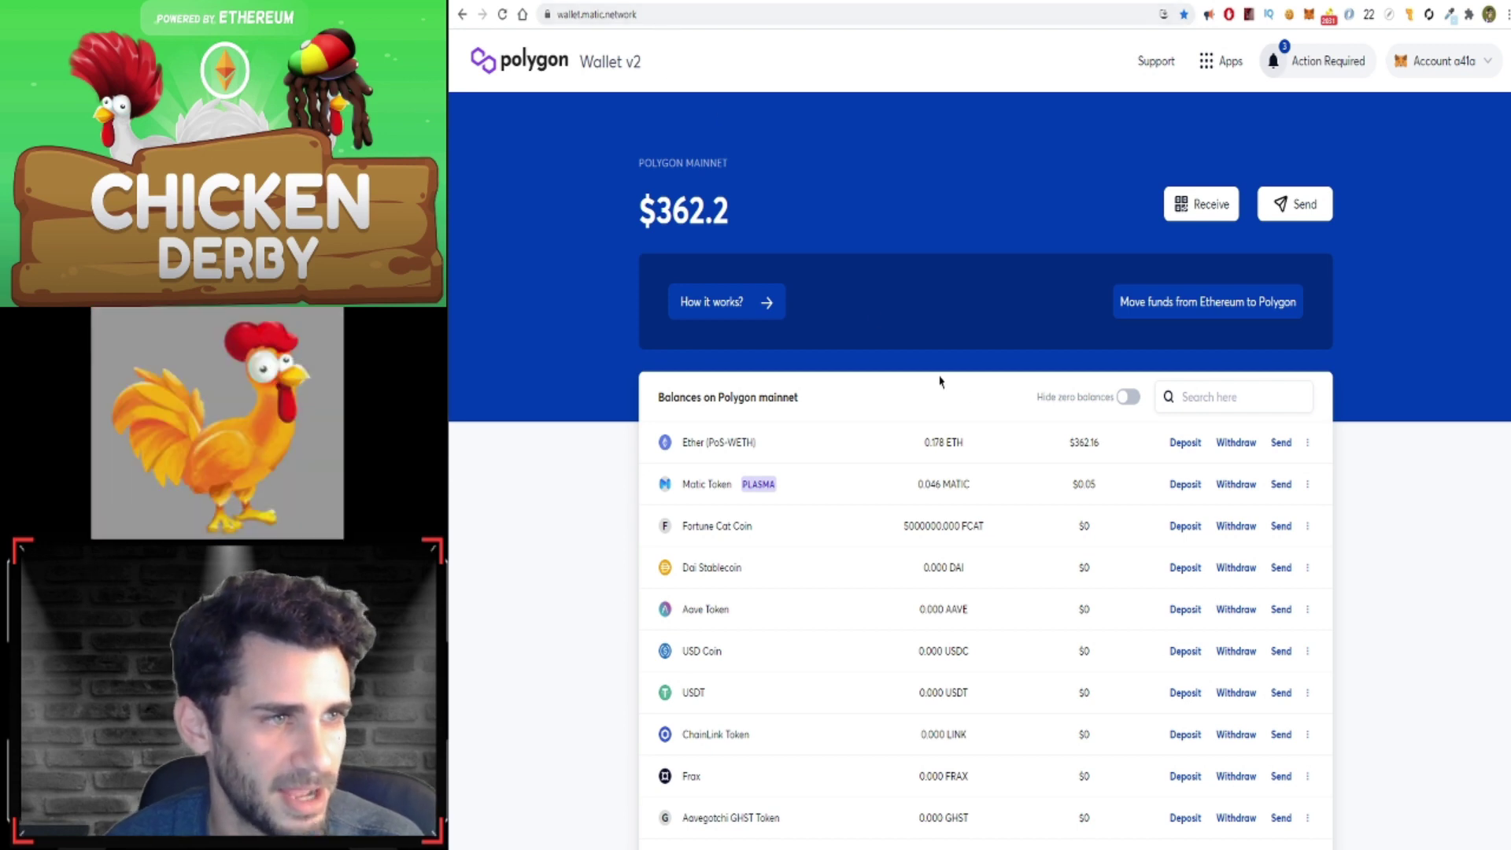
click(1307, 443)
click(1272, 458)
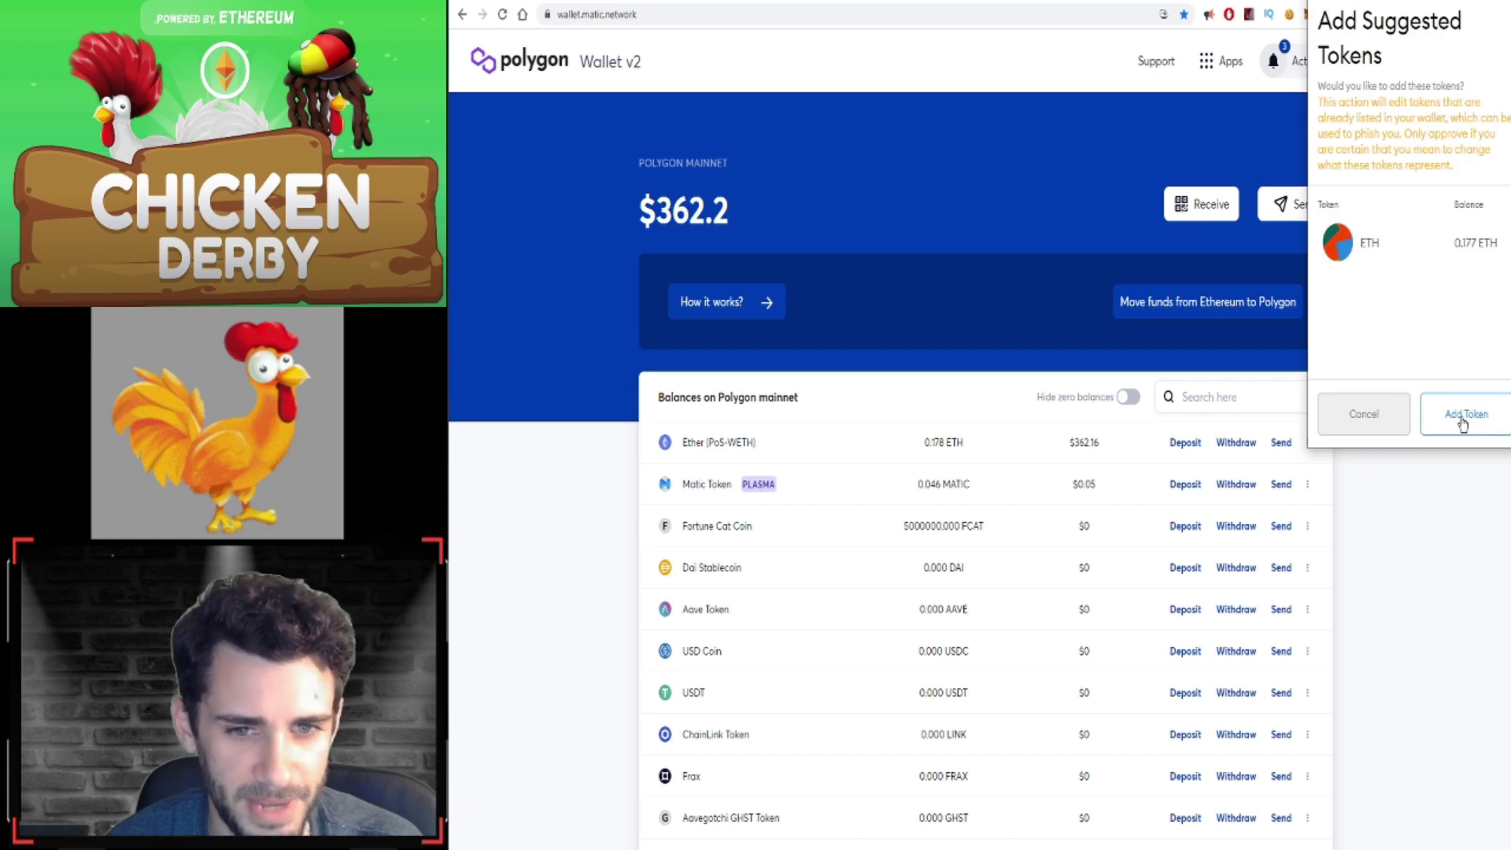
click(1462, 419)
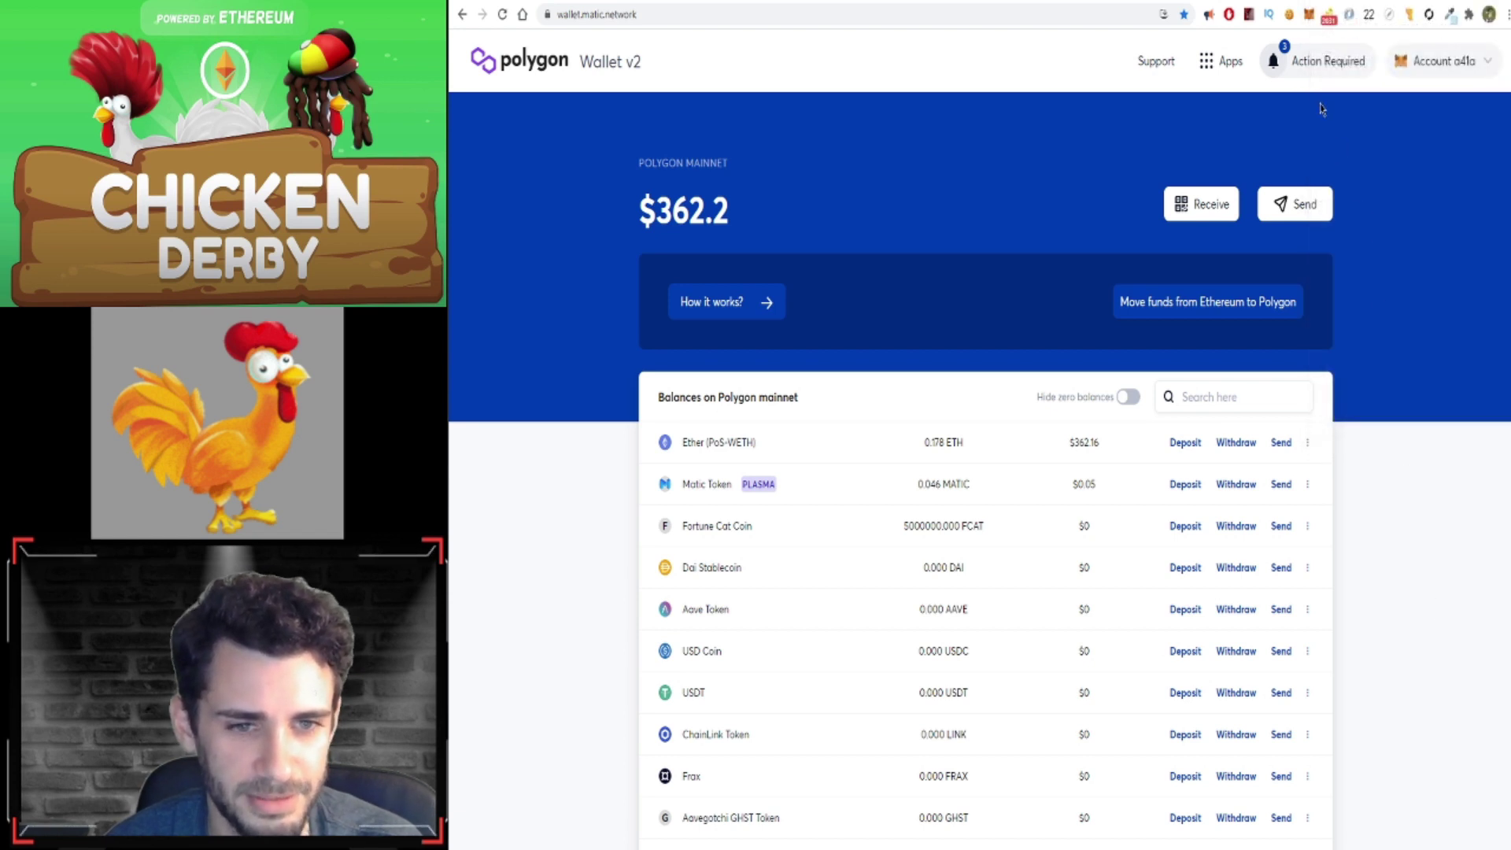
click(1309, 14)
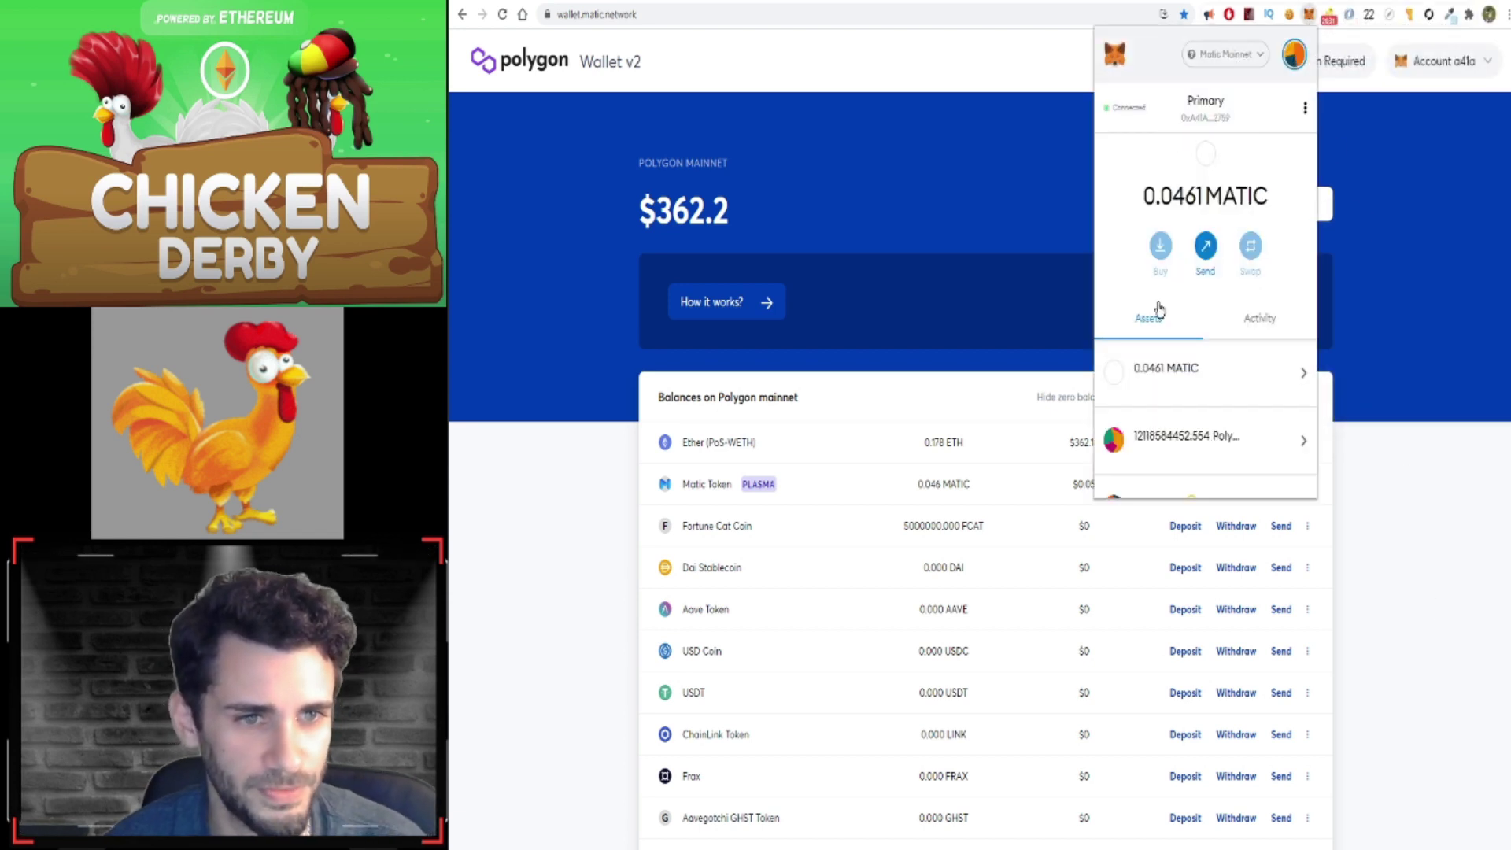
scroll(1149, 384, down, 3)
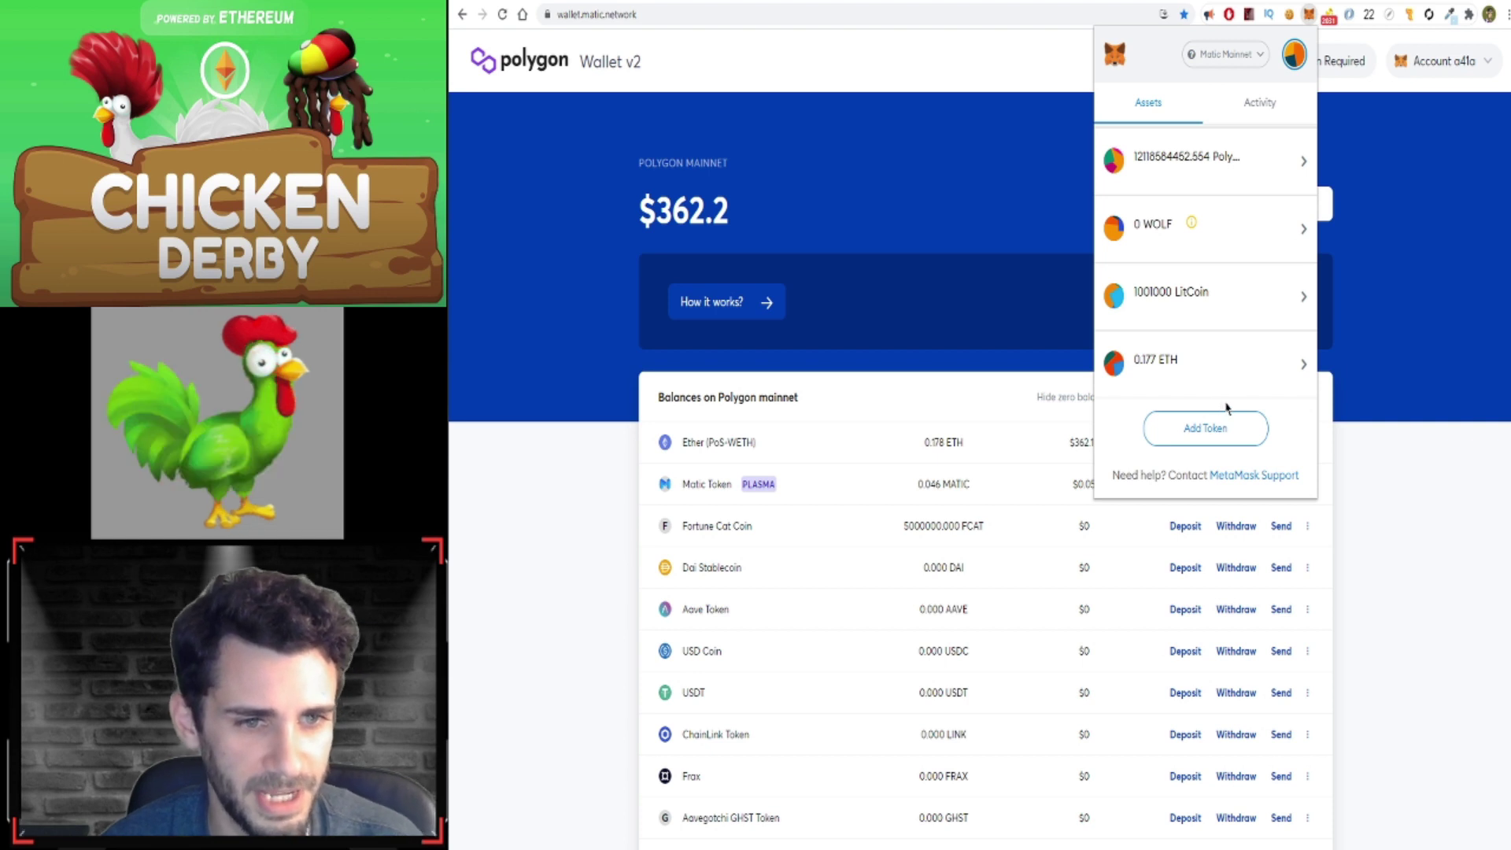
scroll(1225, 407, up, 3)
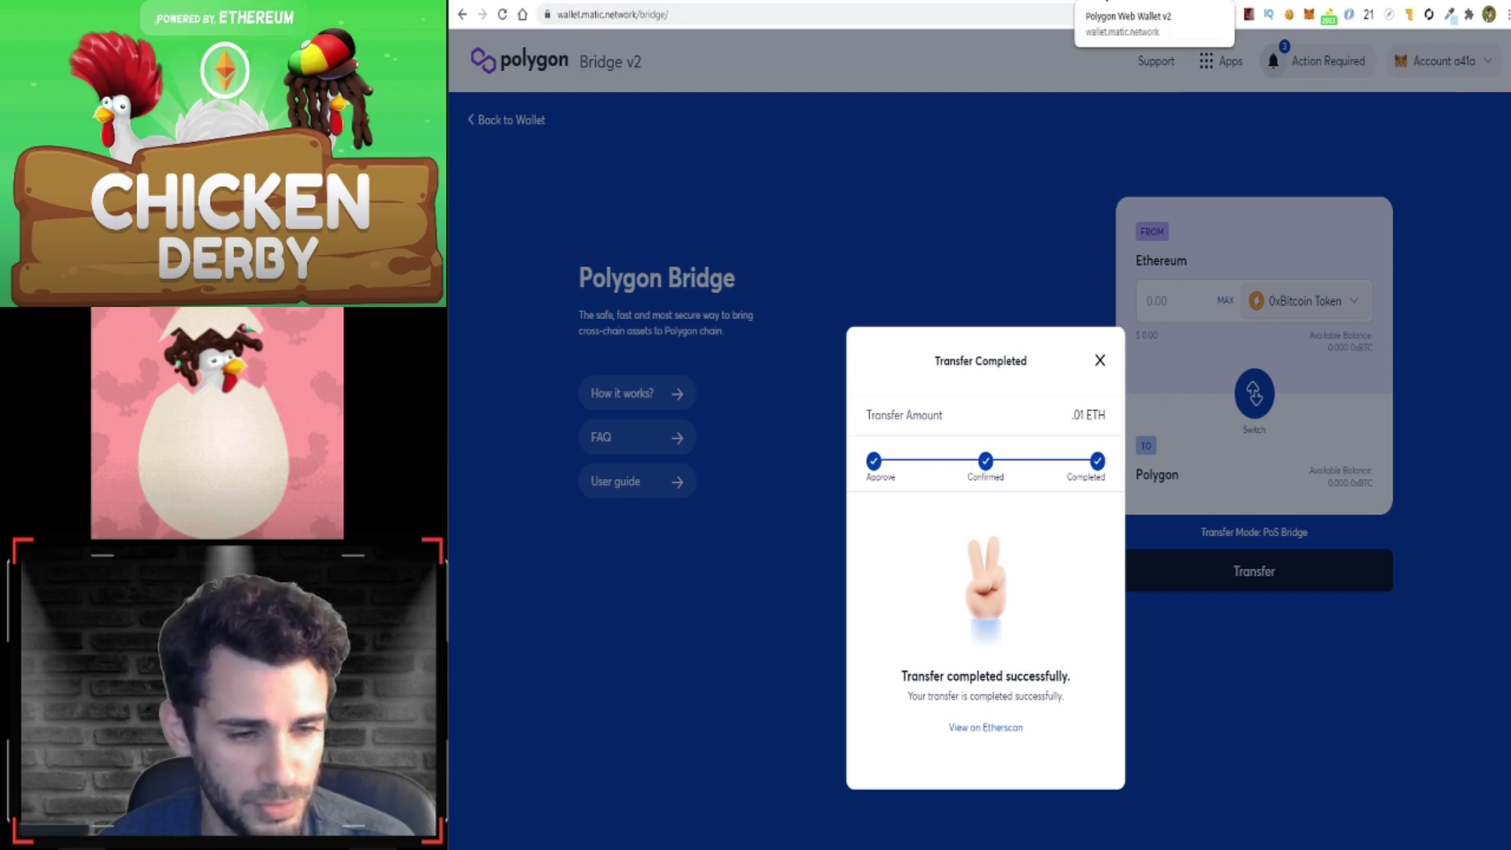
- Return to the wallet and confirm Ether (PoS-WETH) now shows 0.188 ETH, totalling $382.46
click(1127, 2)
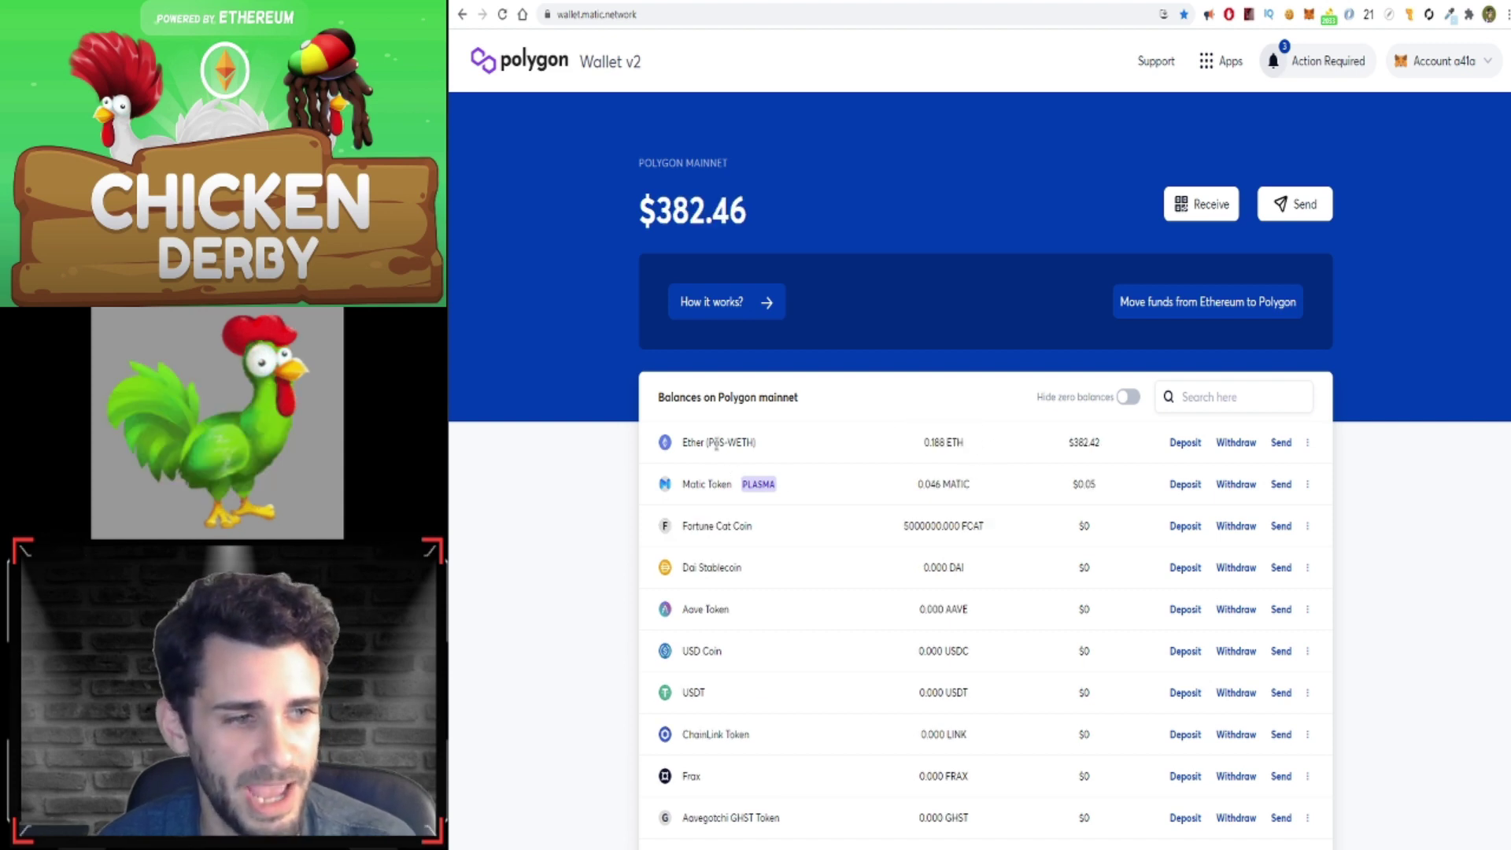
drag(709, 441, 758, 446)
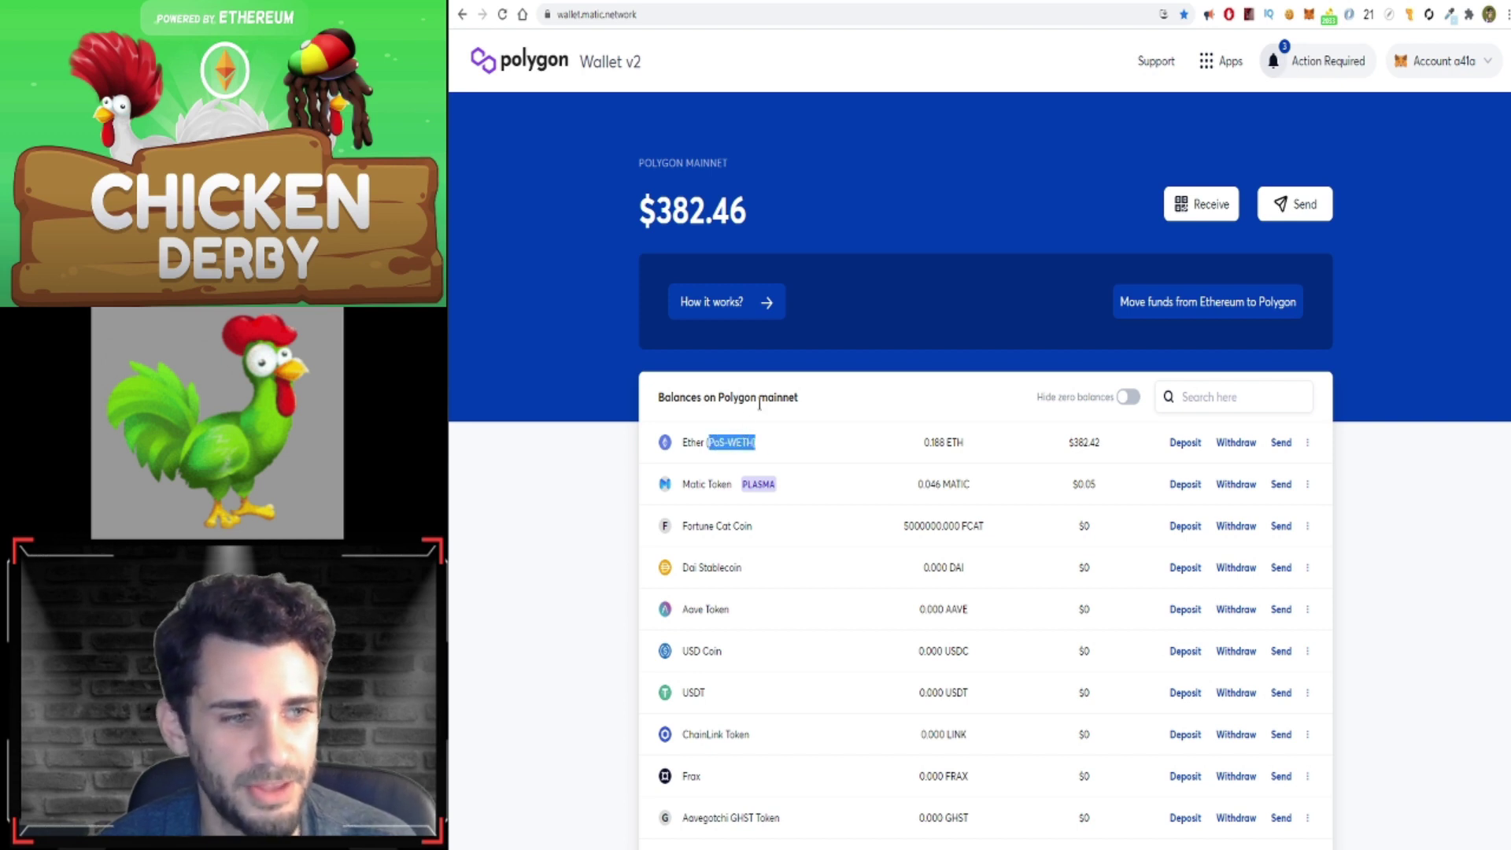
click(745, 438)
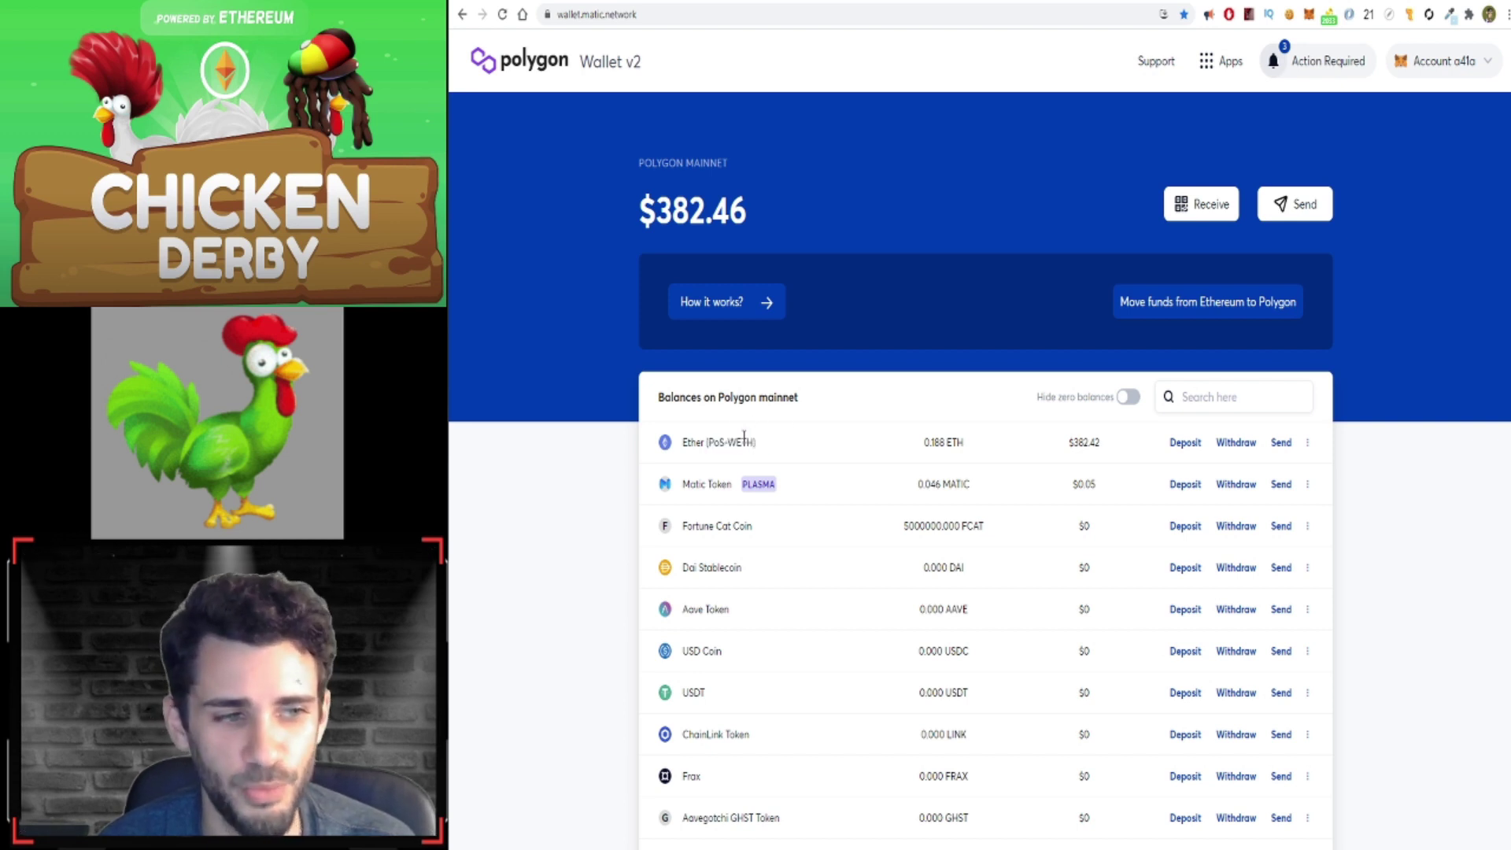